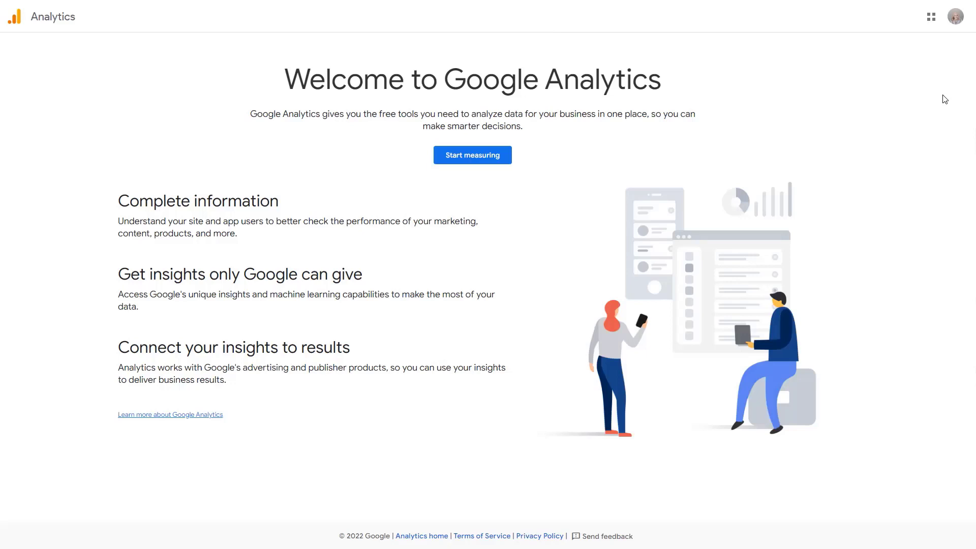
Start the Analytics setup and name the new account Northwest Bike Club, keeping the default data sharing settings, then continue to property setup.
{"action": "left_click", "coordinate": [491, 159]}
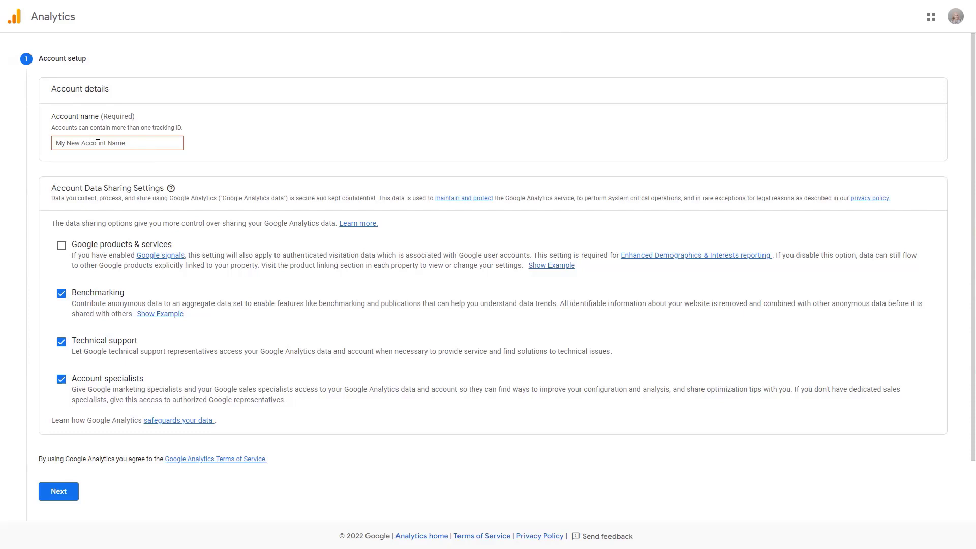
{"action": "left_click", "coordinate": [98, 143]}
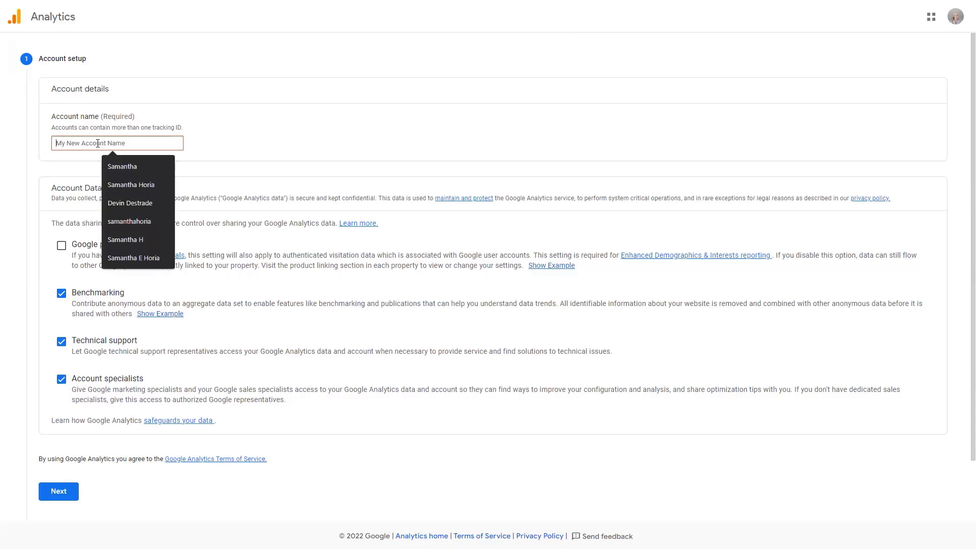
{"action": "type", "text": "Northwes"}
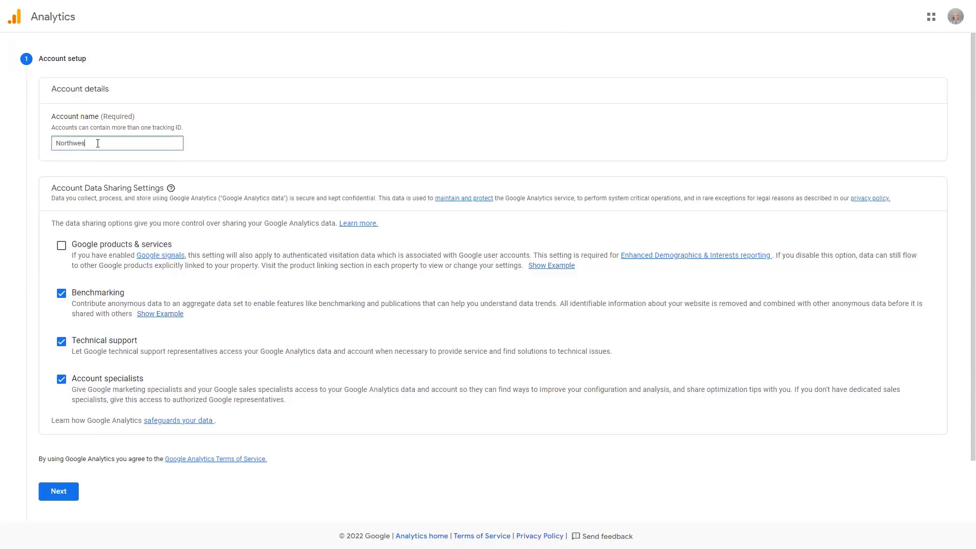
{"action": "type", "text": "t Bike Club"}
{"action": "left_click", "coordinate": [55, 498]}
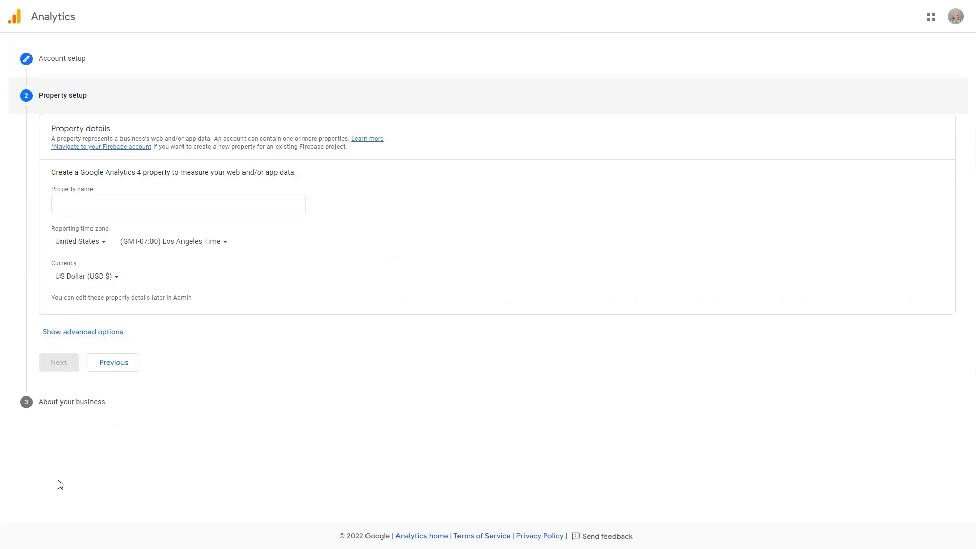
Name the property Northwest Bike Club, set its reporting time zone to (GMT-05:00) Chicago Time, and continue to the business information.
{"action": "left_click", "coordinate": [111, 204]}
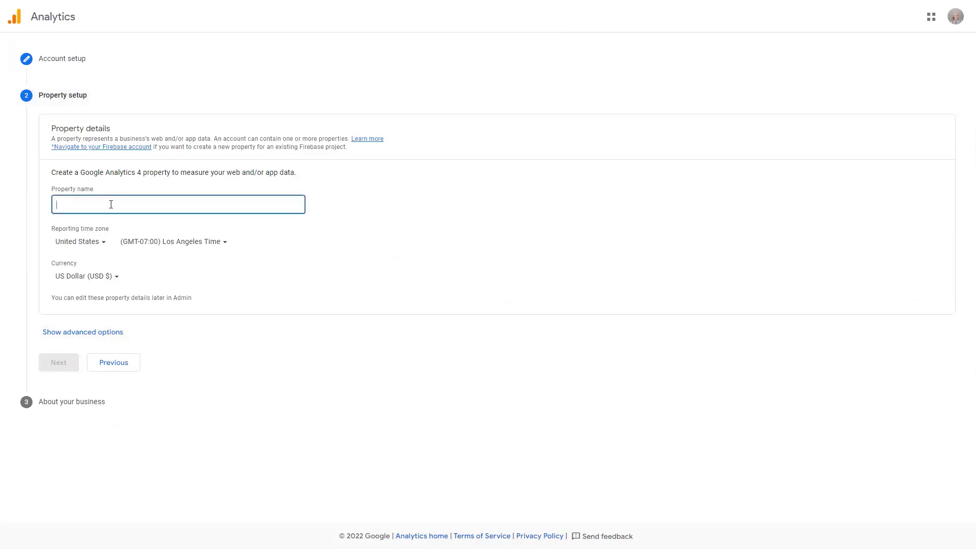
{"action": "type", "text": "Nord"}
{"action": "type", "text": "rthwest "}
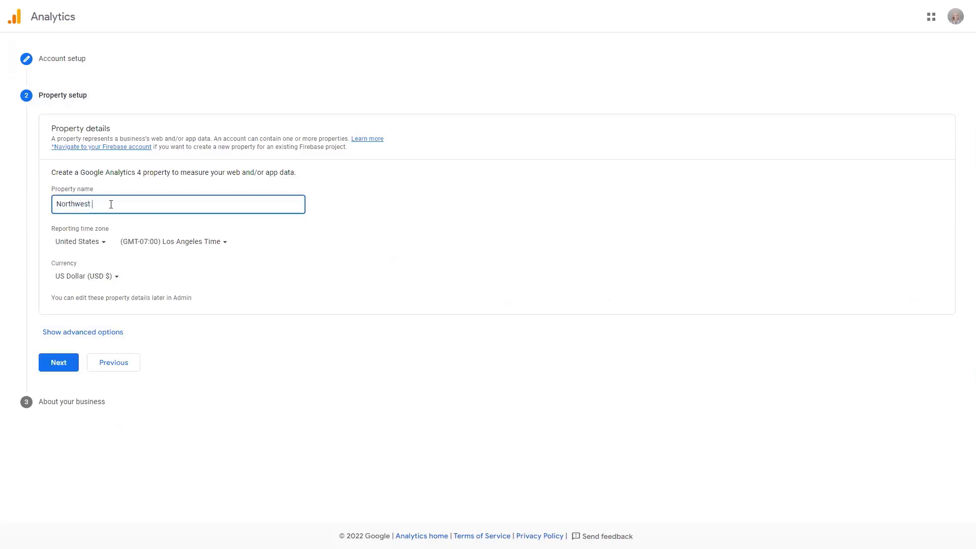
{"action": "type", "text": "Bike Club"}
{"action": "left_click", "coordinate": [213, 243]}
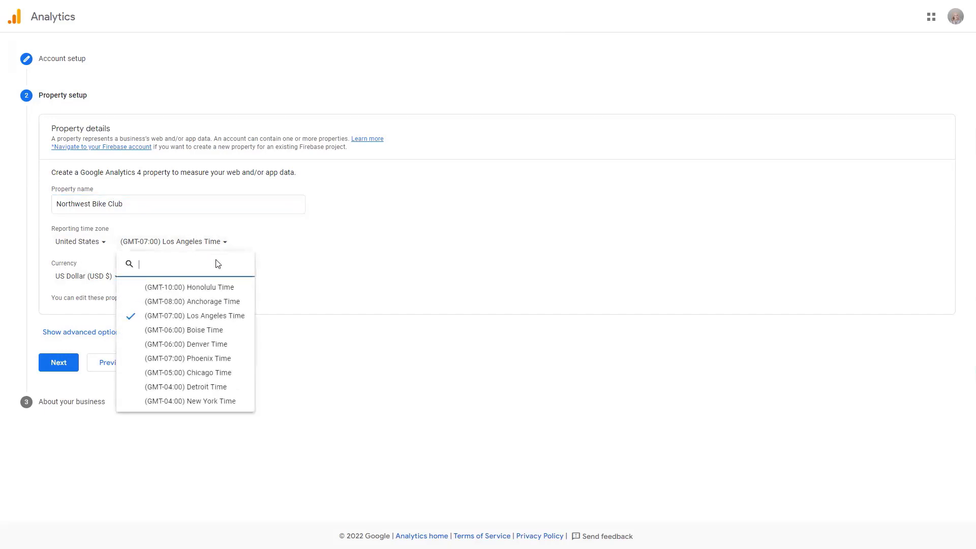
{"action": "left_click", "coordinate": [216, 373]}
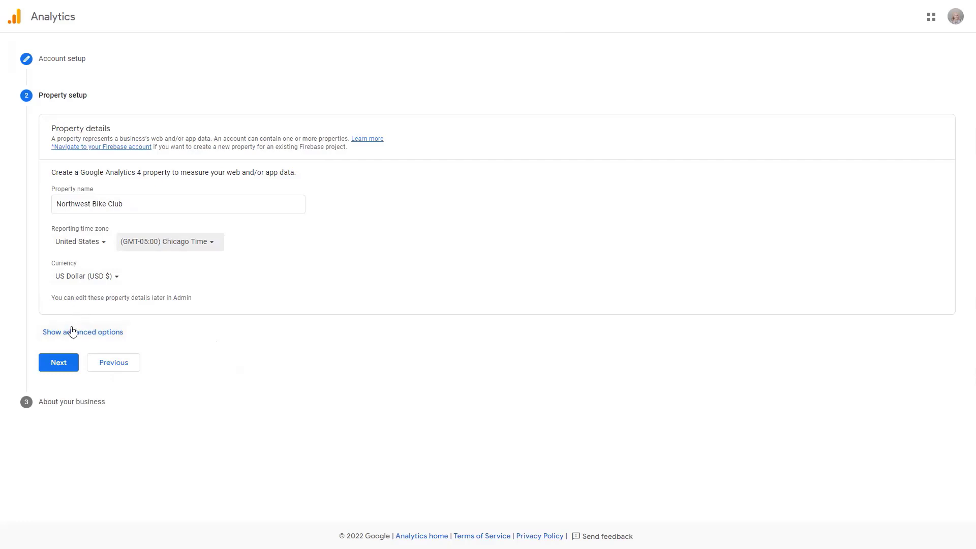
{"action": "left_click", "coordinate": [63, 364]}
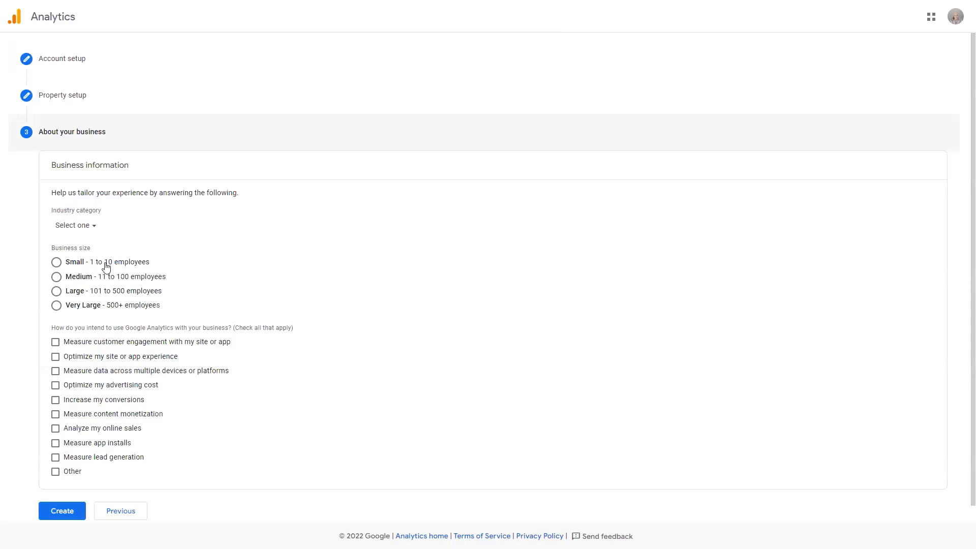
Set the industry category to Hobbies & Leisure and the business size to Medium - 11 to 100 employees.
{"action": "left_click", "coordinate": [87, 227]}
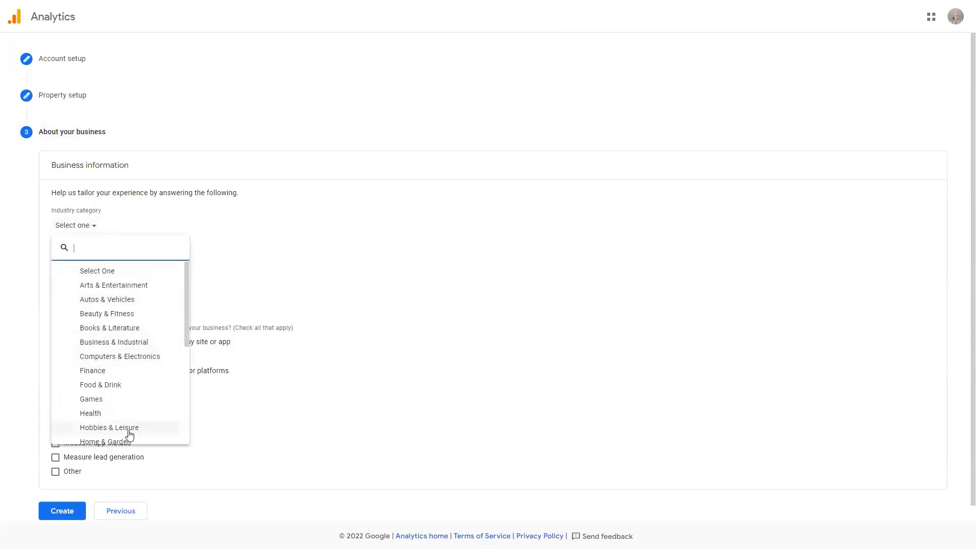
{"action": "scroll", "coordinate": [129, 432], "scroll_direction": "down", "scroll_amount": 5}
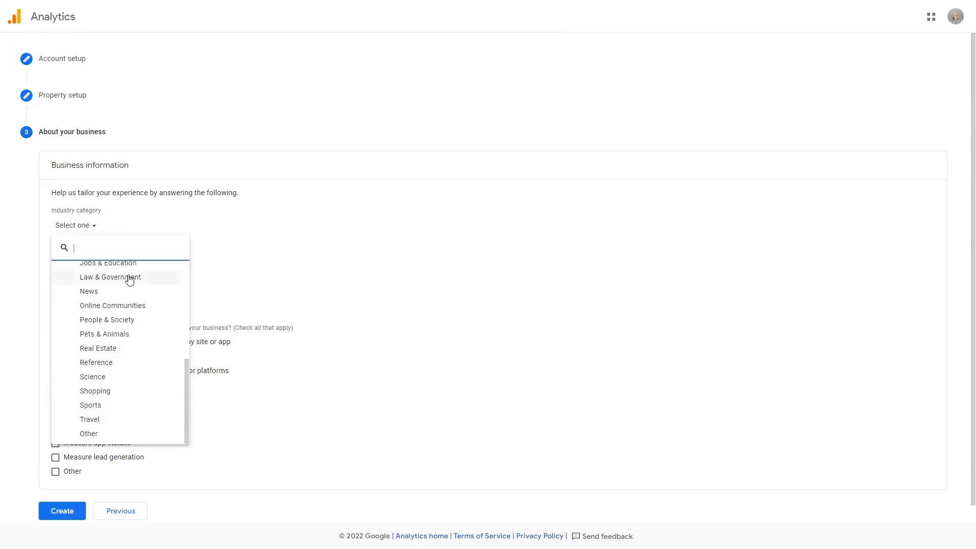
{"action": "scroll", "coordinate": [142, 351], "scroll_direction": "up", "scroll_amount": 2}
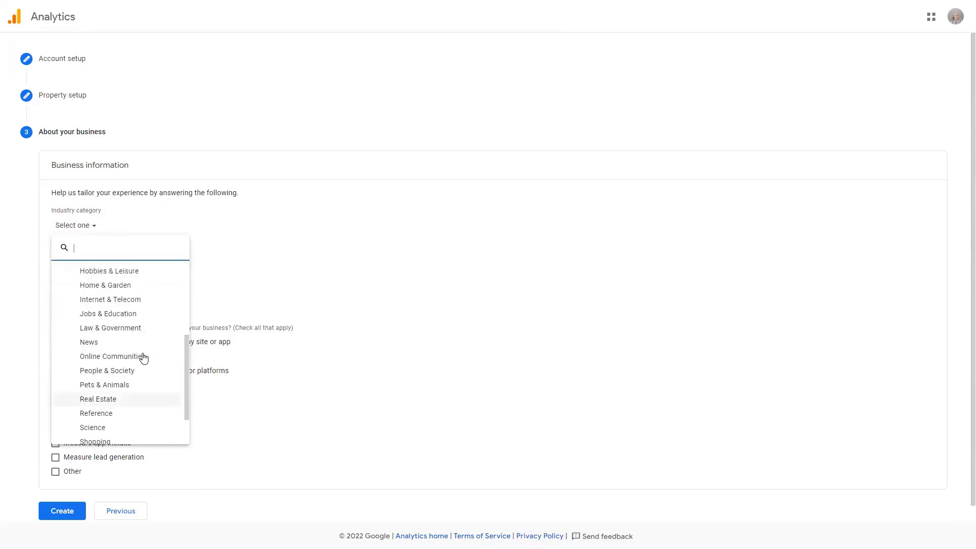
{"action": "left_click", "coordinate": [142, 271]}
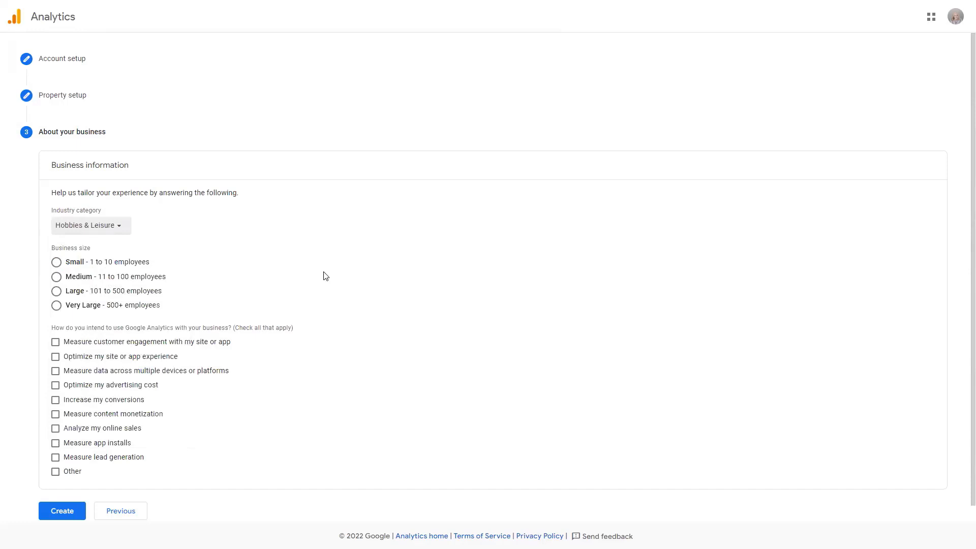
{"action": "left_click", "coordinate": [76, 279]}
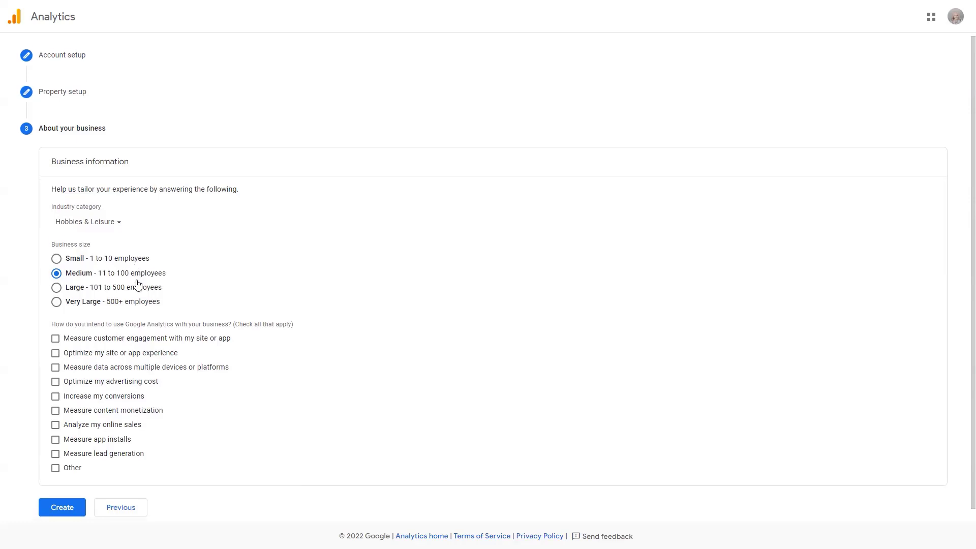
Choose measuring customer engagement with the site or app and measuring lead generation as the intended uses of Analytics.
{"action": "scroll", "coordinate": [137, 305], "scroll_direction": "down", "scroll_amount": 1}
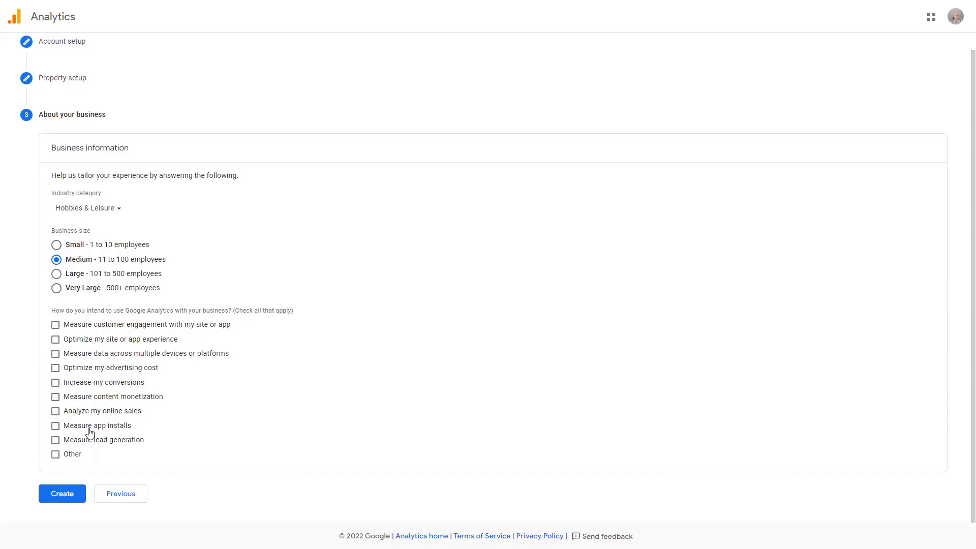
{"action": "left_click", "coordinate": [113, 328]}
{"action": "left_click", "coordinate": [67, 428]}
{"action": "left_click", "coordinate": [69, 429]}
{"action": "left_click", "coordinate": [72, 443]}
Create the account and accept the United States Terms of Service together with the GDPR Data Processing Terms.
{"action": "left_click", "coordinate": [70, 496]}
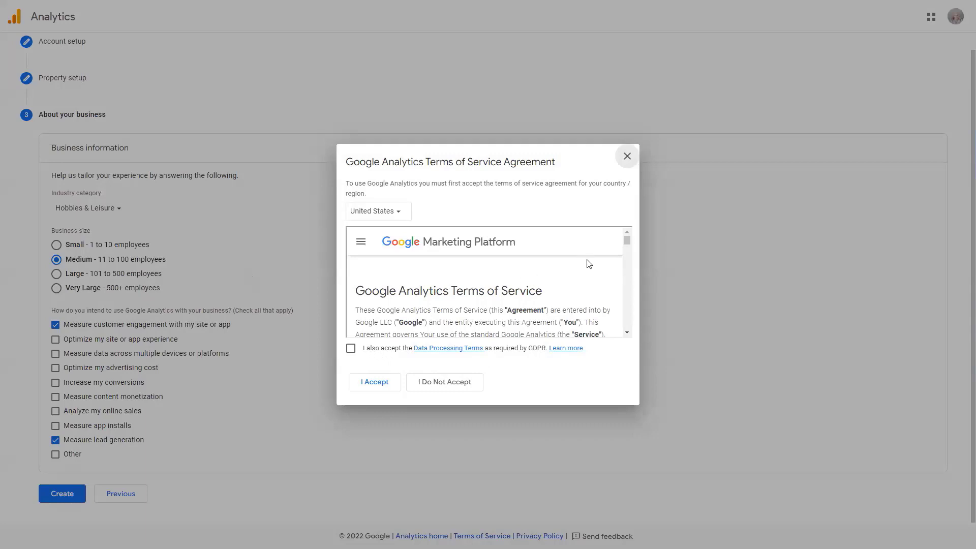
{"action": "left_click", "coordinate": [351, 349]}
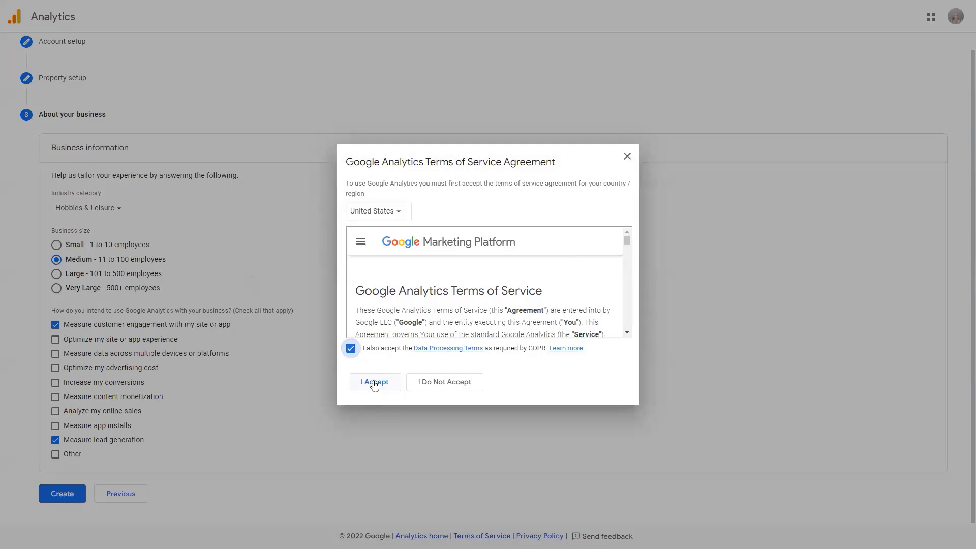
{"action": "left_click", "coordinate": [375, 385]}
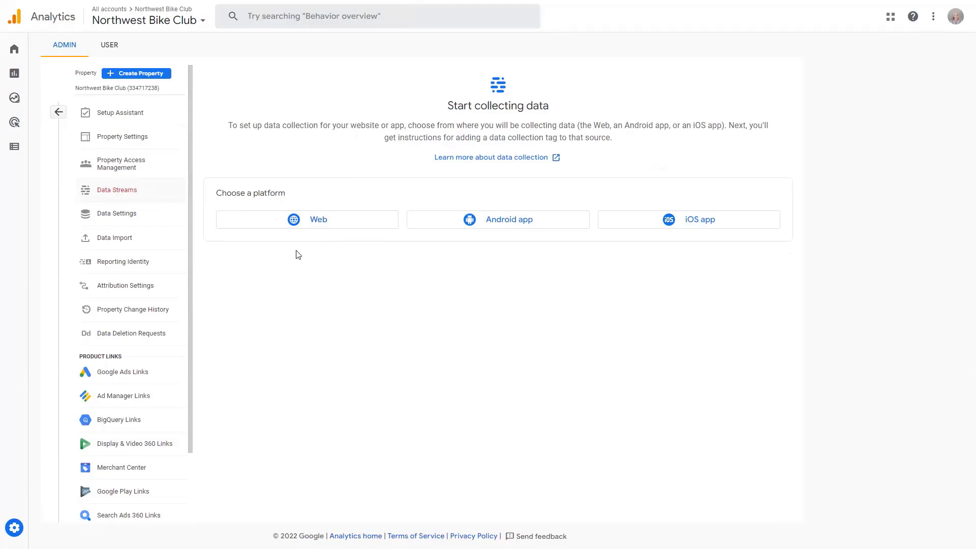
{"action": "left_click", "coordinate": [296, 223]}
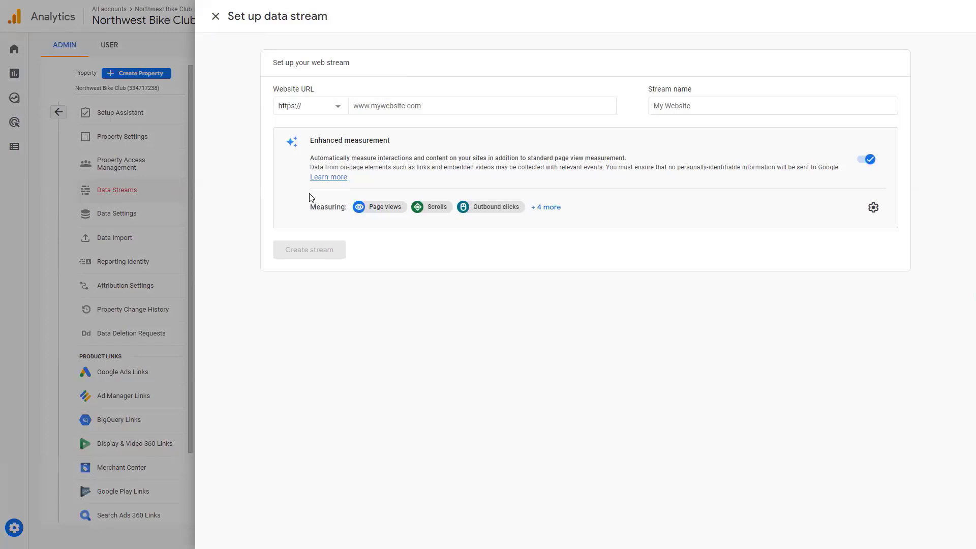
{"action": "key", "text": "ctrl+Tab"}
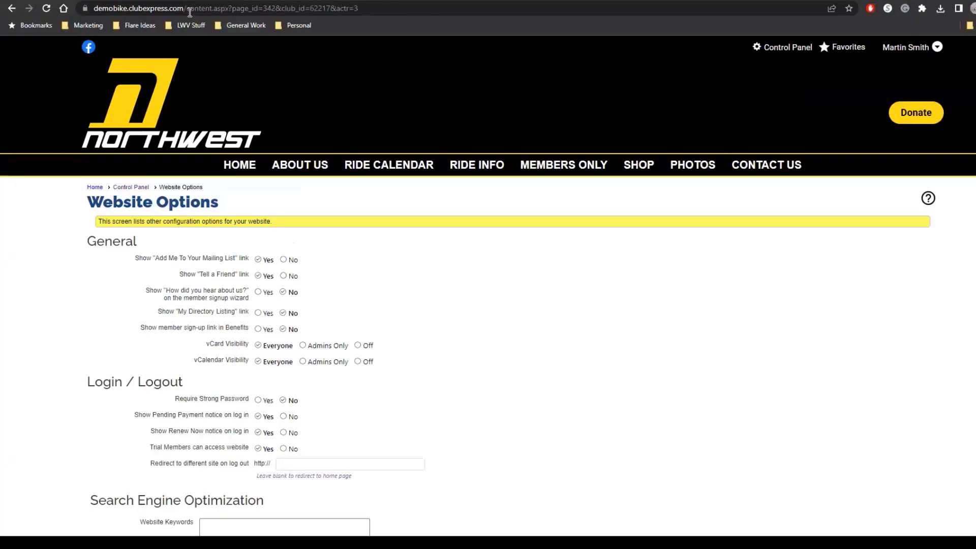
{"action": "left_click_drag", "start_coordinate": [183, 8], "coordinate": [94, 14]}
{"action": "key", "text": "ctrl+c"}
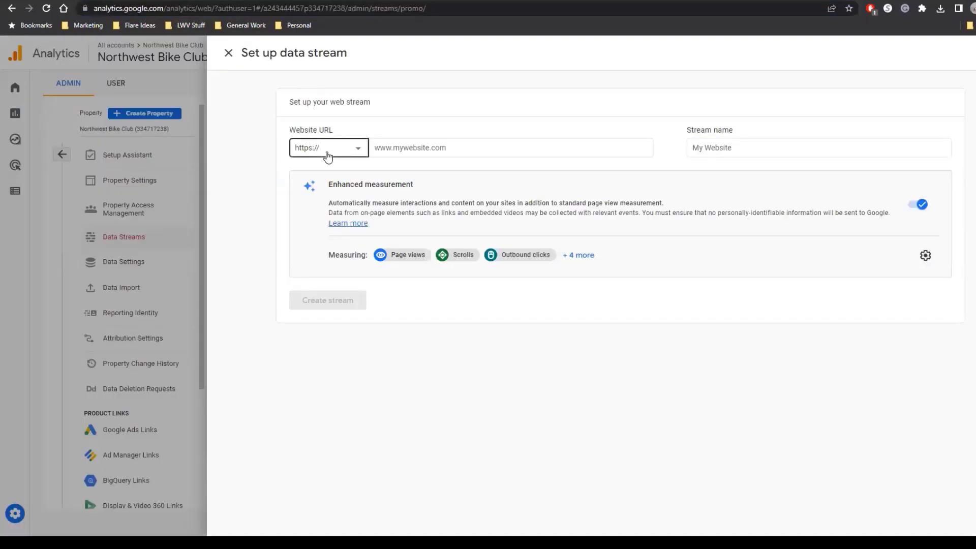
{"action": "left_click", "coordinate": [327, 155]}
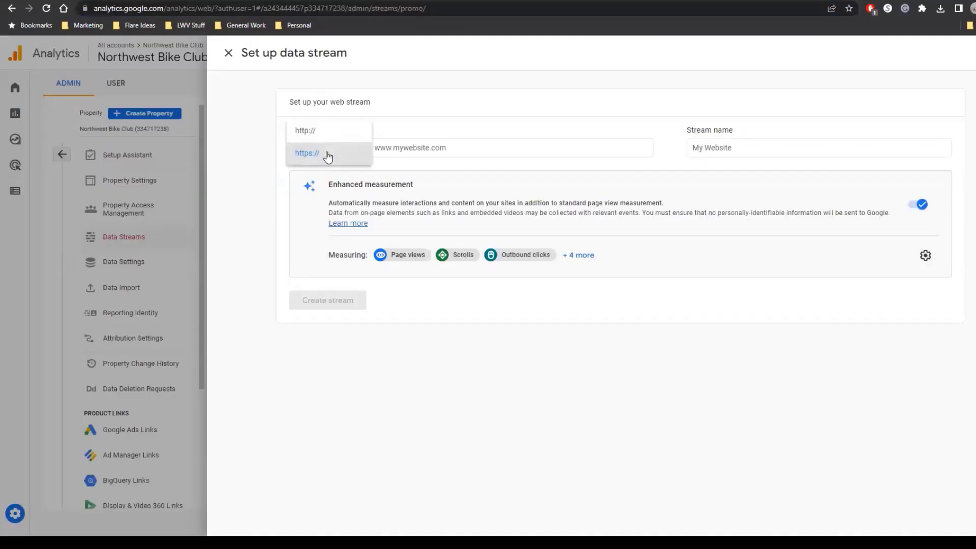
{"action": "left_click", "coordinate": [429, 151]}
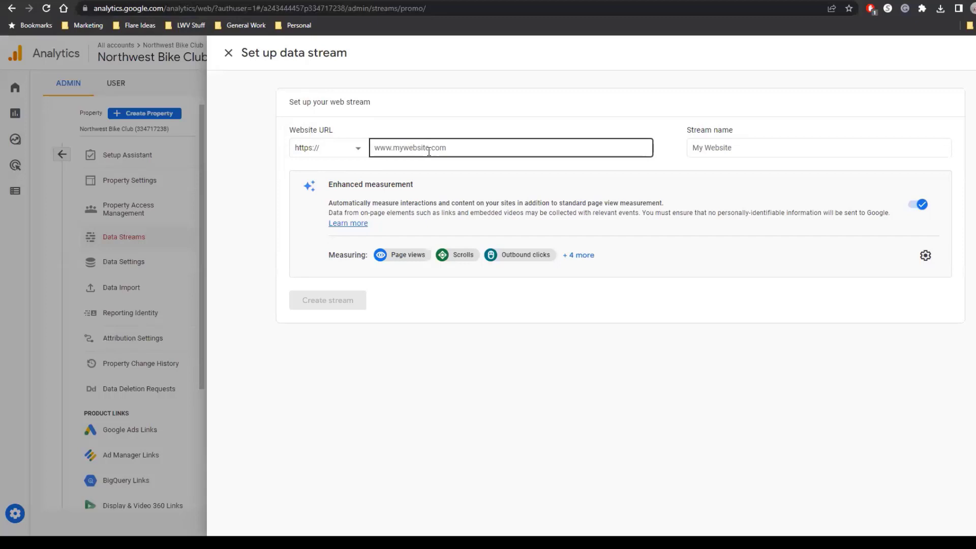
{"action": "left_click", "coordinate": [432, 151]}
{"action": "key", "text": "ctrl+v"}
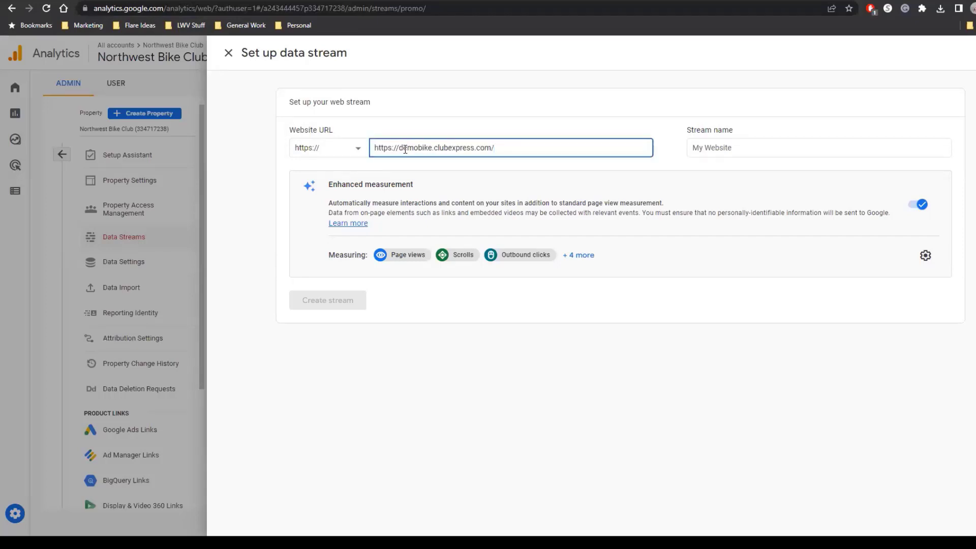
{"action": "left_click_drag", "start_coordinate": [400, 148], "coordinate": [363, 151]}
{"action": "key", "text": "BackSpace"}
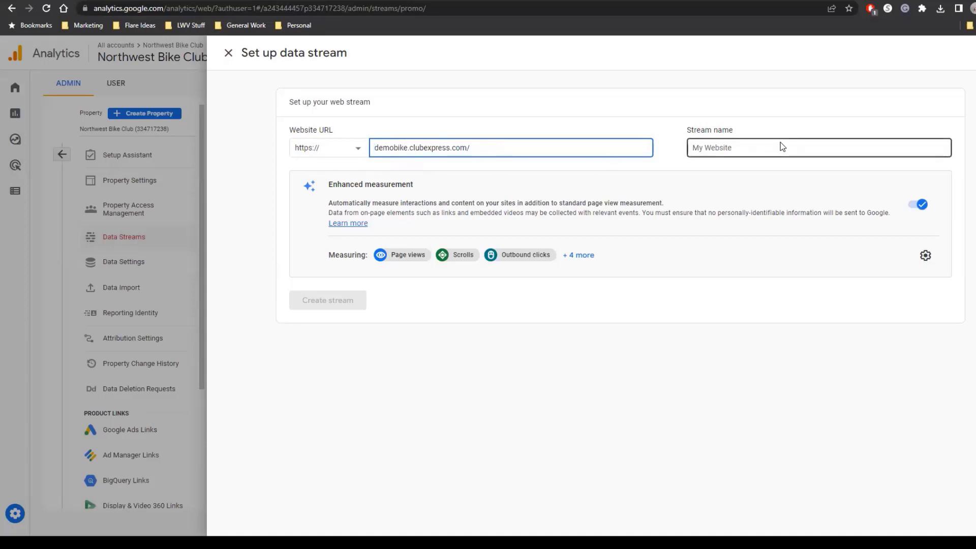
Name the stream Northwest Balloon Club, view the full list of enhanced measurements, and create the stream.
{"action": "left_click", "coordinate": [755, 151]}
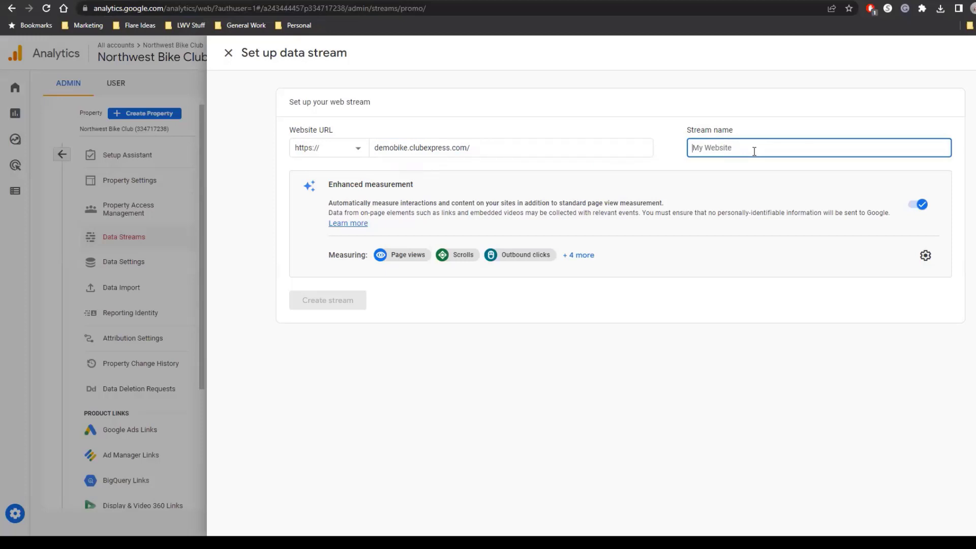
{"action": "type", "text": "Northwest Balloon Club"}
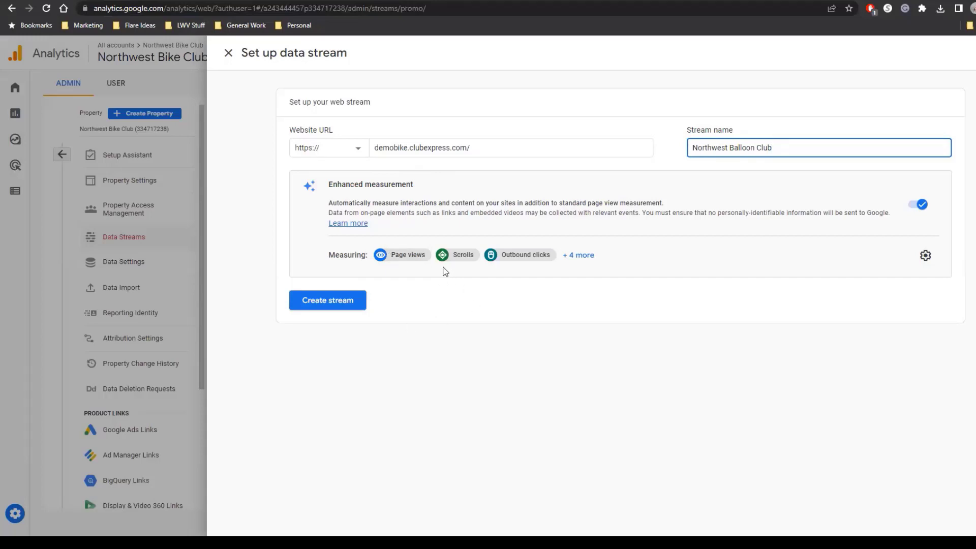
{"action": "left_click", "coordinate": [590, 255]}
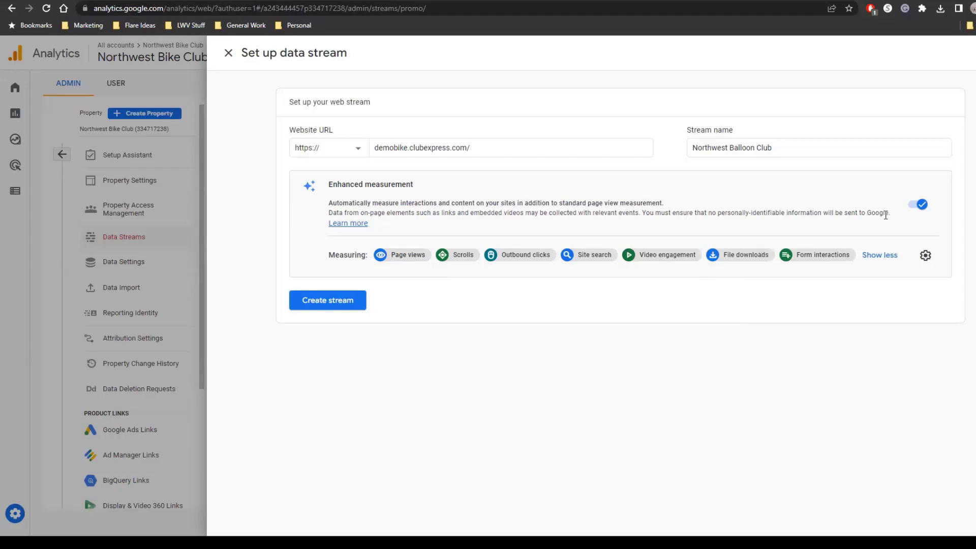
{"action": "left_click", "coordinate": [343, 303]}
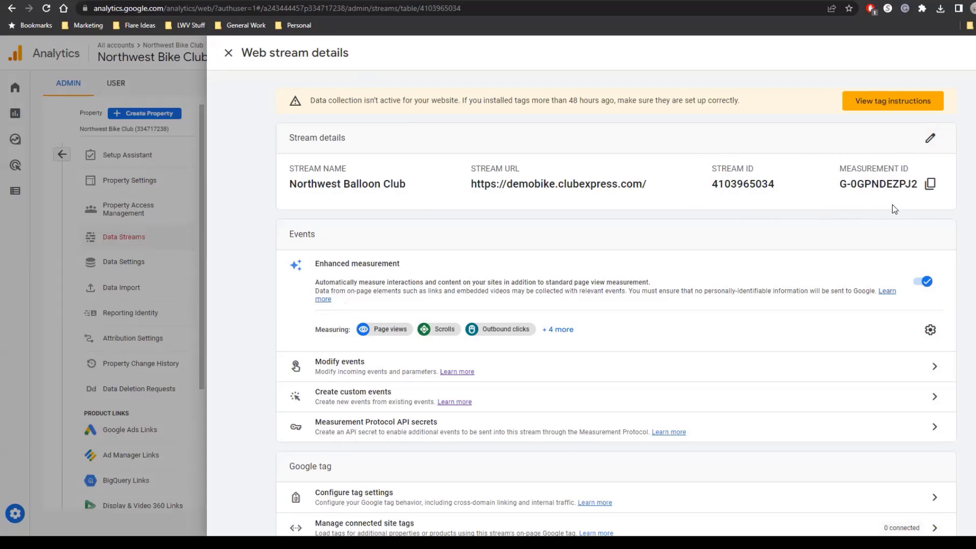
Copy the stream's measurement ID, switch to the ClubExpress club site, log in, and open Website Options from its control panel.
{"action": "left_click", "coordinate": [930, 186]}
{"action": "key", "text": "ctrl+Tab"}
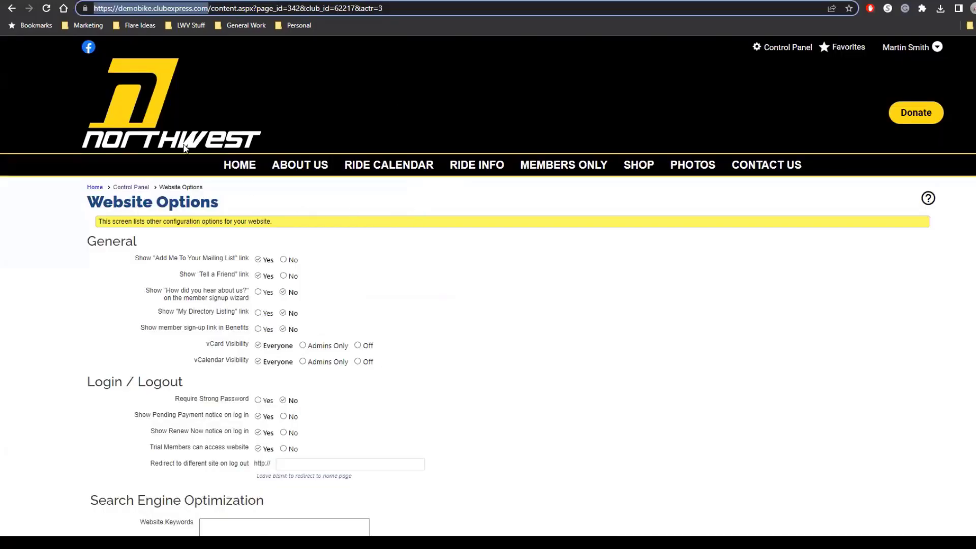
{"action": "left_click", "coordinate": [162, 136]}
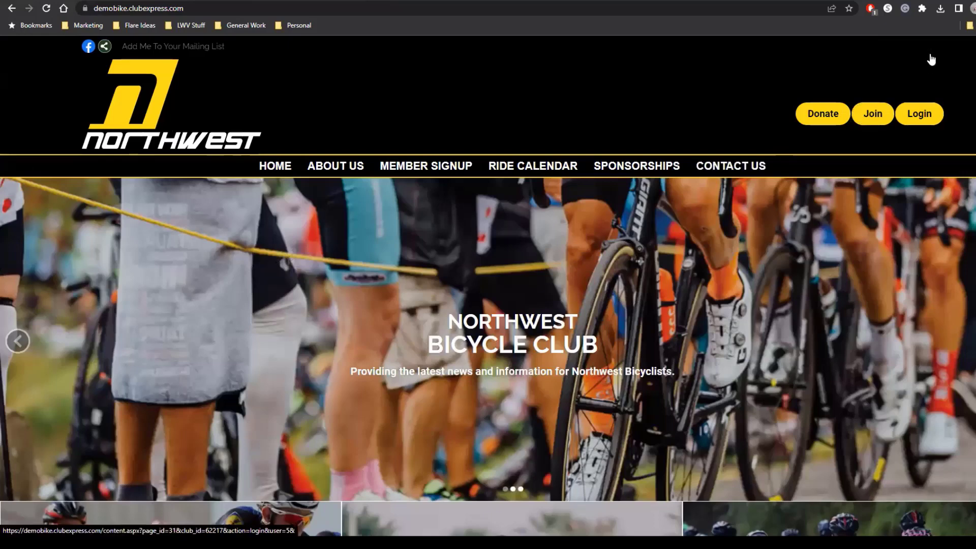
{"action": "left_click", "coordinate": [932, 60]}
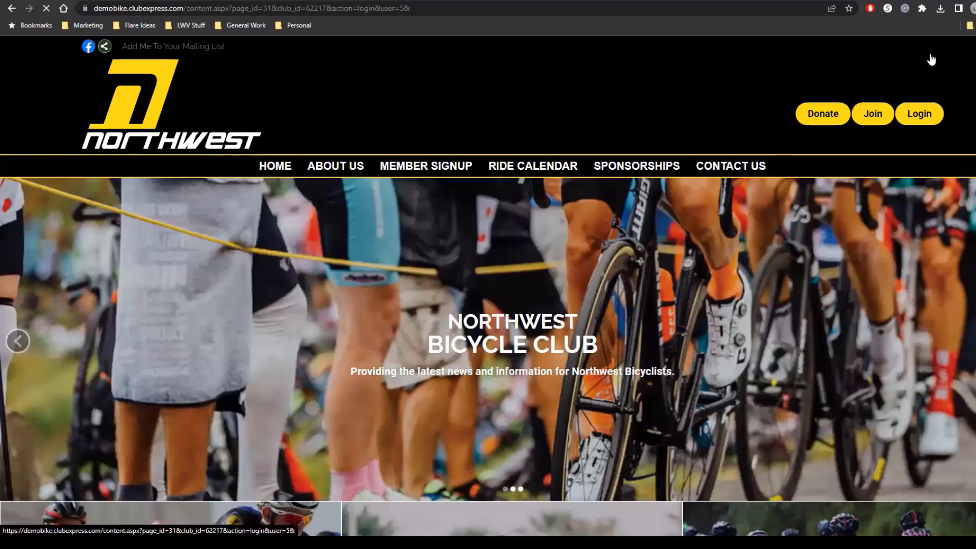
{"action": "left_click", "coordinate": [118, 329]}
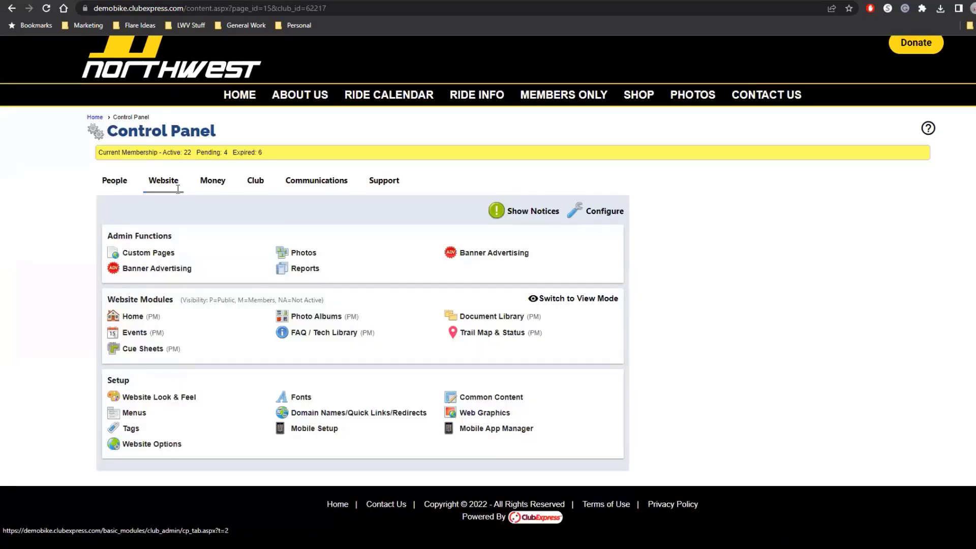
{"action": "left_click", "coordinate": [150, 447]}
Paste the copied measurement ID into the Google Analytics 4 Measurement ID field under Search Engine Optimization.
{"action": "scroll", "coordinate": [265, 420], "scroll_direction": "down", "scroll_amount": 4}
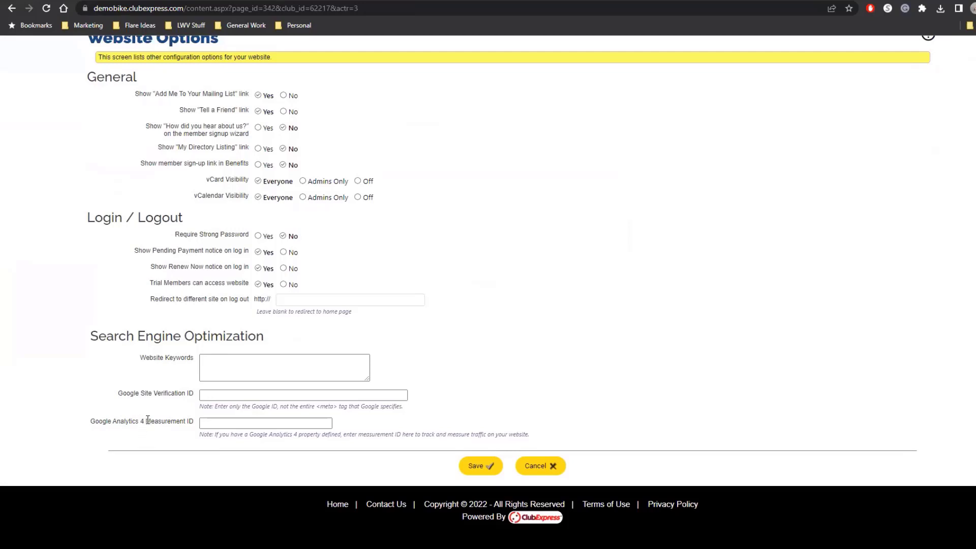
{"action": "left_click_drag", "start_coordinate": [146, 421], "coordinate": [199, 427]}
{"action": "left_click", "coordinate": [185, 447]}
{"action": "left_click", "coordinate": [256, 423]}
{"action": "left_click", "coordinate": [277, 445]}
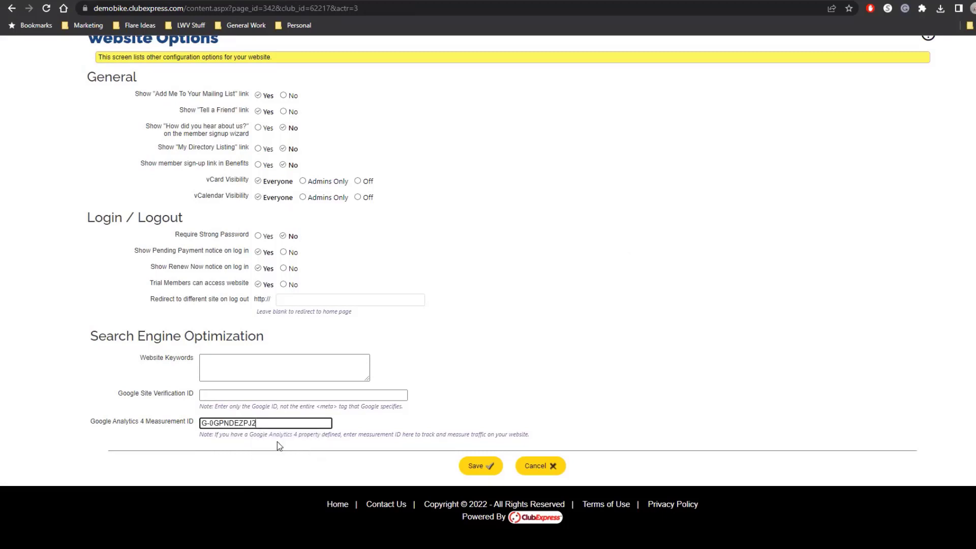
Save the website options, acknowledge the message, and return to Google Analytics to close the web stream details.
{"action": "left_click", "coordinate": [474, 465]}
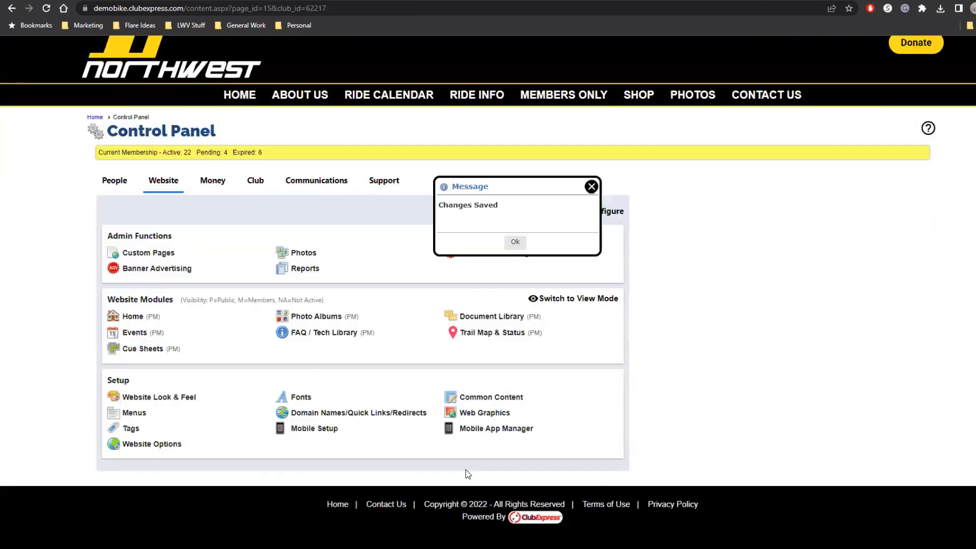
{"action": "left_click", "coordinate": [515, 242]}
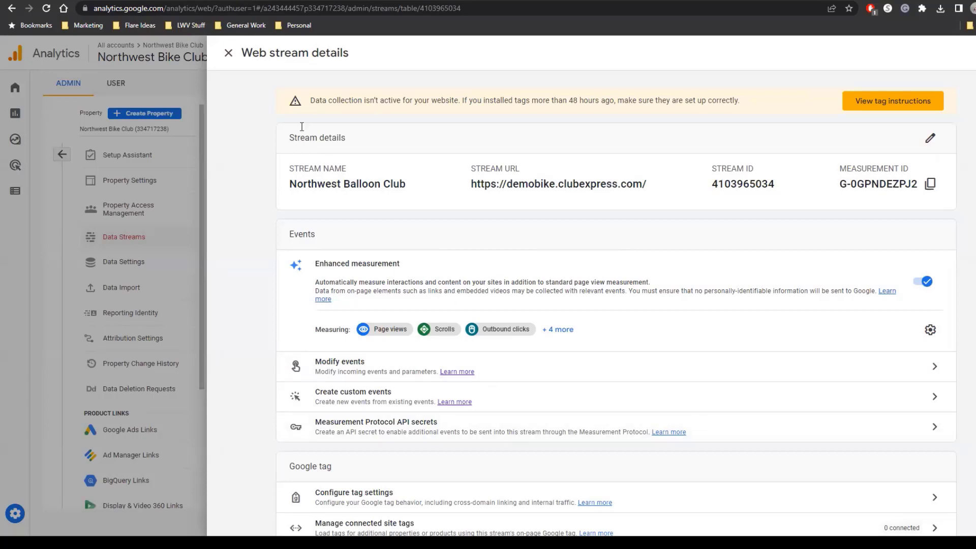
{"action": "left_click", "coordinate": [229, 53]}
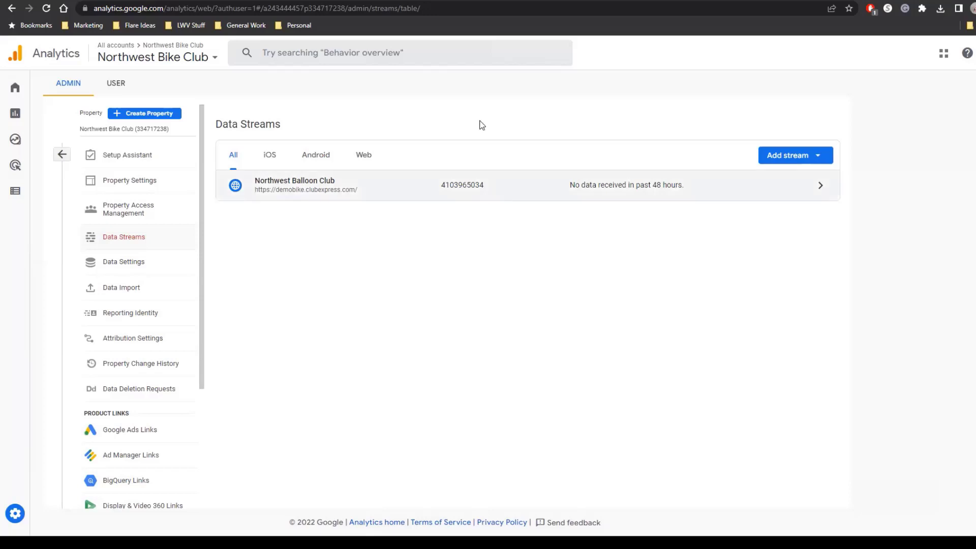
Switch to the ClubExpress help page on configuring Google Analytics and read the Setting Up Dimensions section through its custom dimension table.
{"action": "key", "text": "ctrl+Tab"}
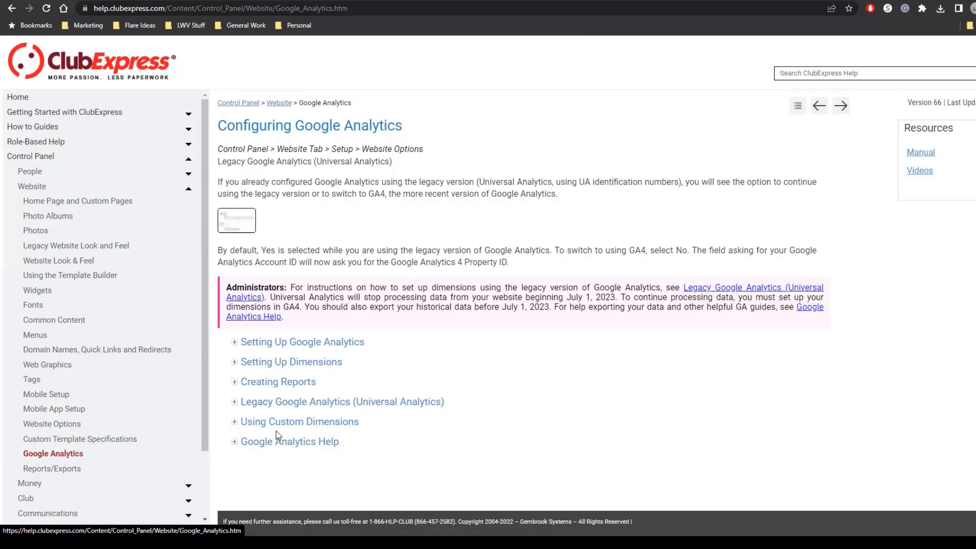
{"action": "left_click", "coordinate": [317, 365]}
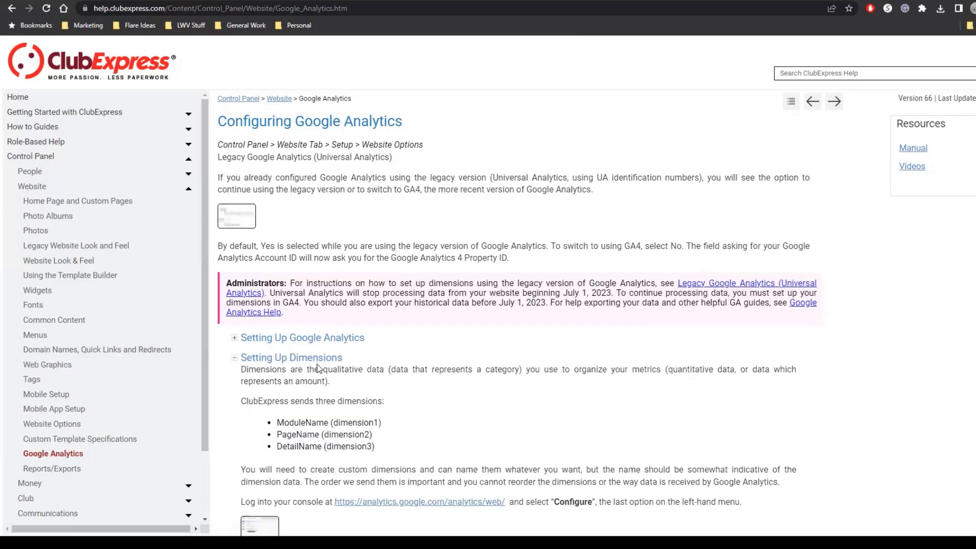
{"action": "scroll", "coordinate": [771, 405], "scroll_direction": "down", "scroll_amount": 4}
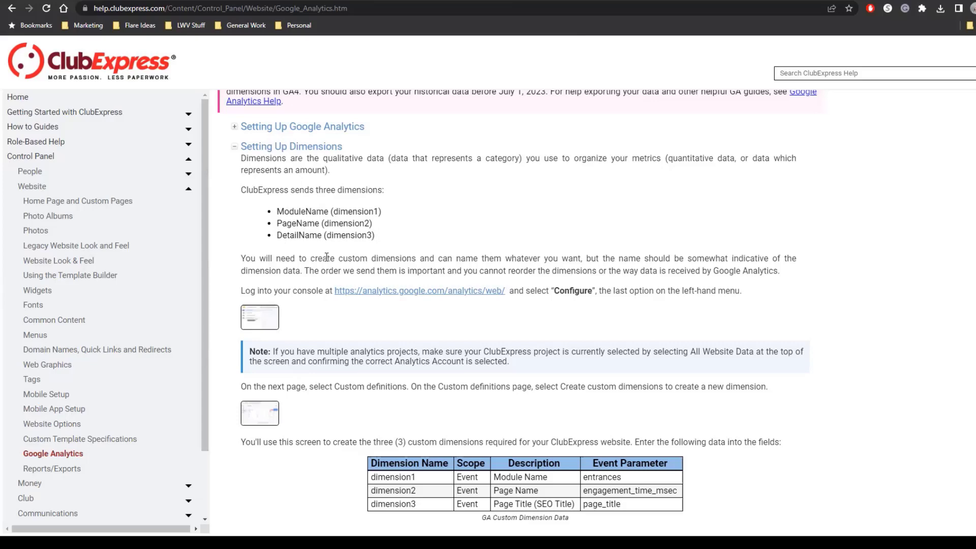
{"action": "scroll", "coordinate": [327, 257], "scroll_direction": "down", "scroll_amount": 3}
{"action": "scroll", "coordinate": [326, 257], "scroll_direction": "down", "scroll_amount": 1}
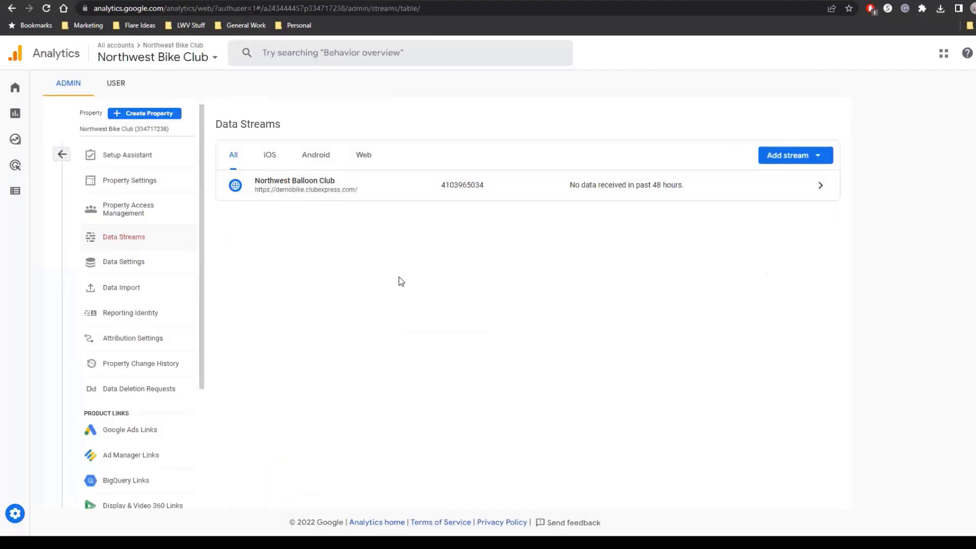
Return to Google Analytics, open the property's Reporting Identity settings, and expand the Blended option to examine its identification methods.
{"action": "left_click", "coordinate": [62, 155]}
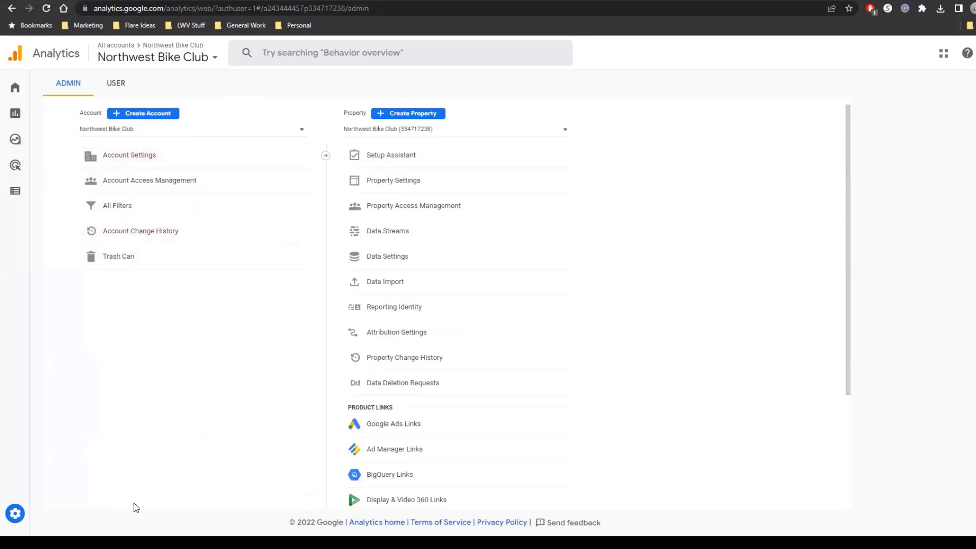
{"action": "mouse_move", "coordinate": [18, 523]}
{"action": "left_click", "coordinate": [397, 315]}
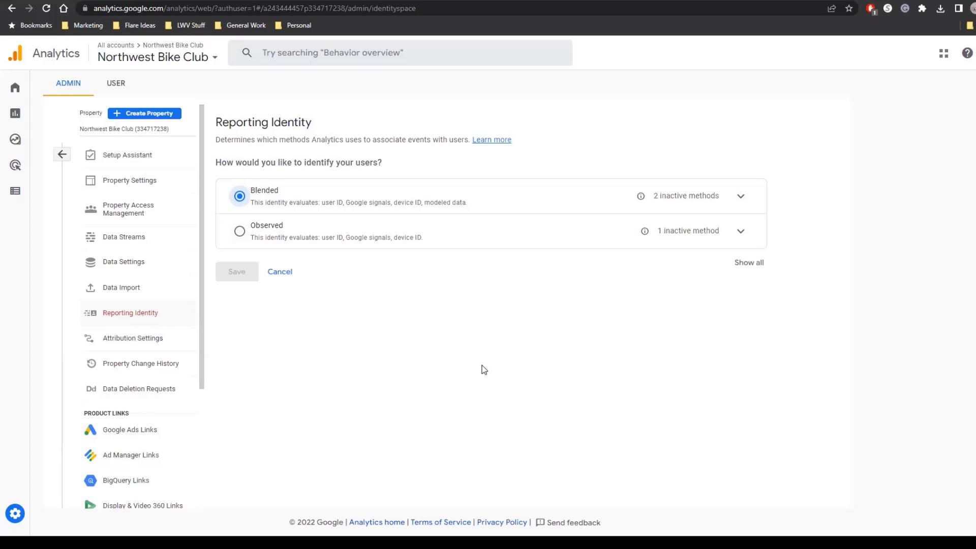
{"action": "left_click", "coordinate": [741, 197]}
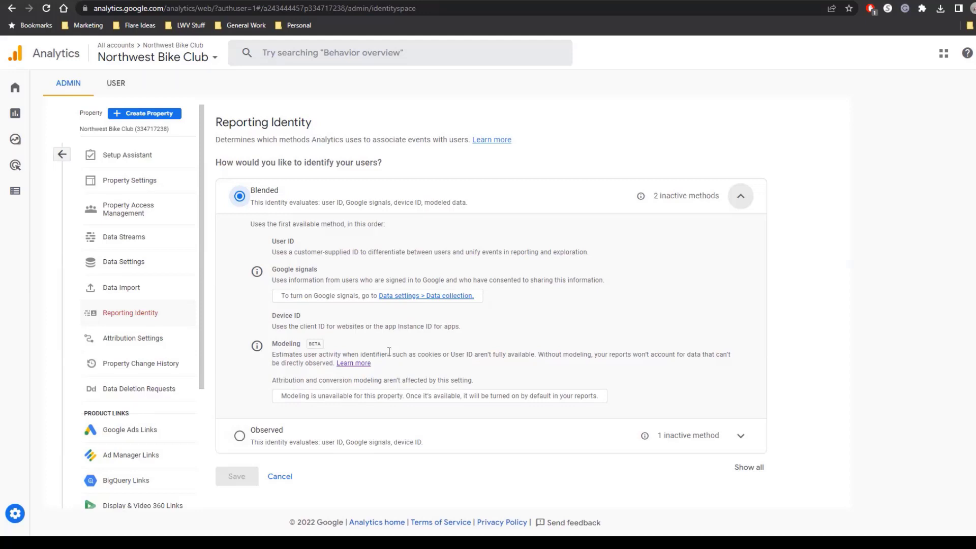
Open the property's Custom definitions under Configure and start a new custom dimension.
{"action": "mouse_move", "coordinate": [26, 196]}
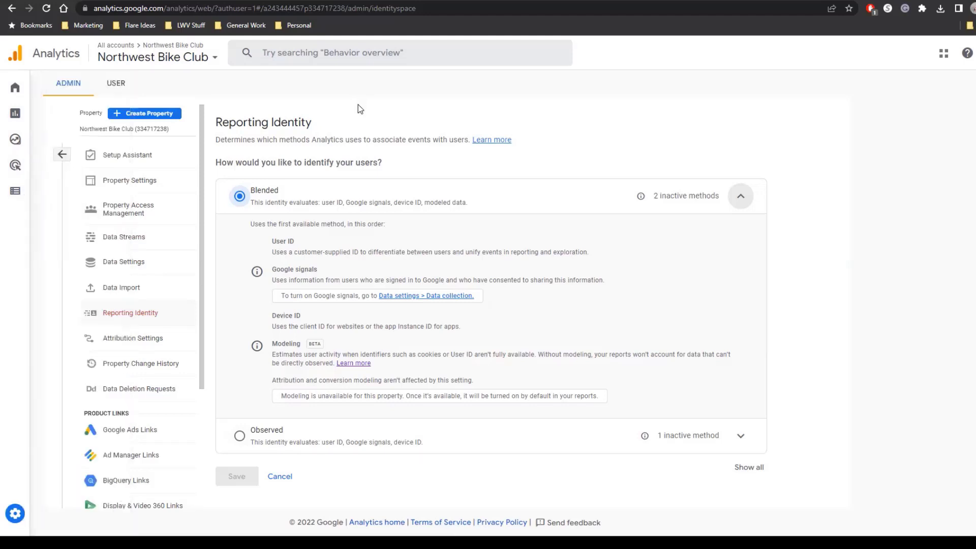
{"action": "mouse_move", "coordinate": [14, 362]}
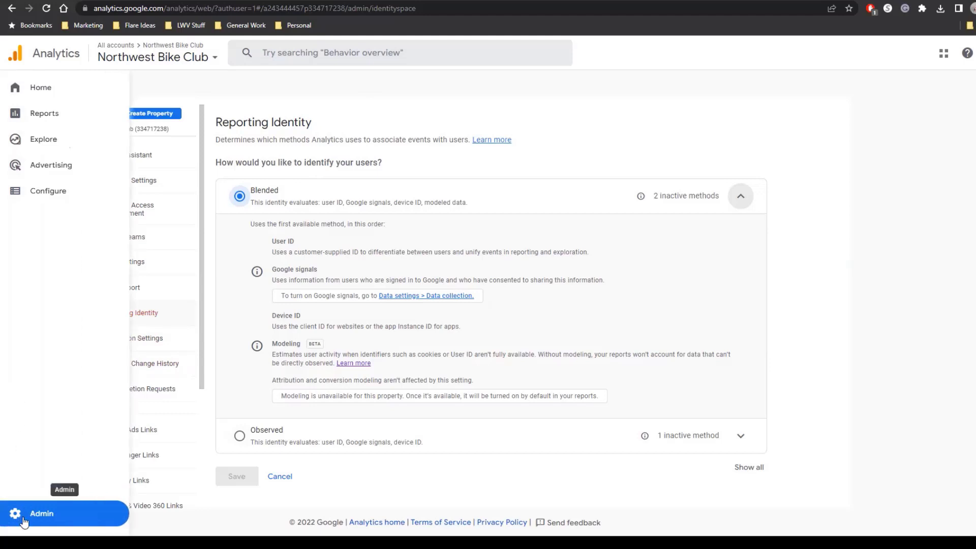
{"action": "left_click", "coordinate": [43, 197]}
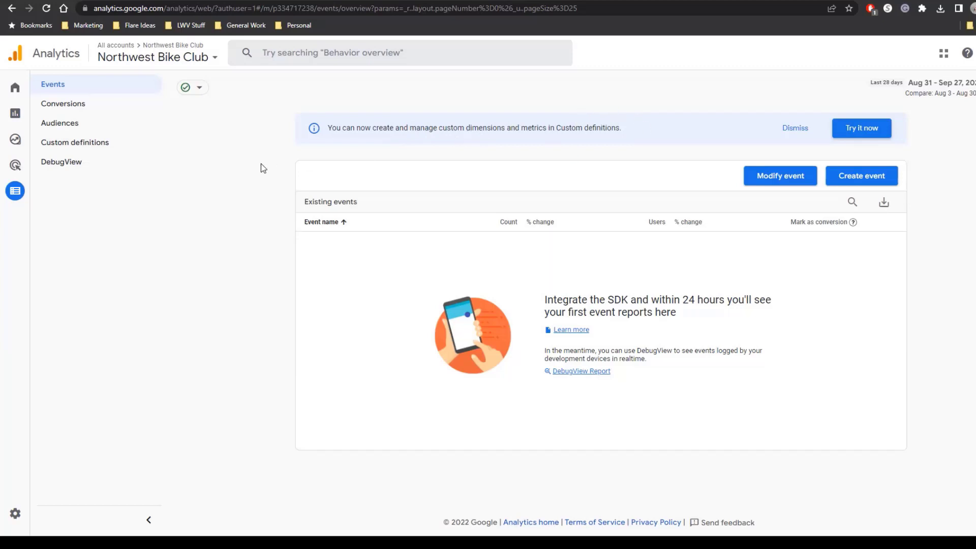
{"action": "left_click", "coordinate": [57, 146]}
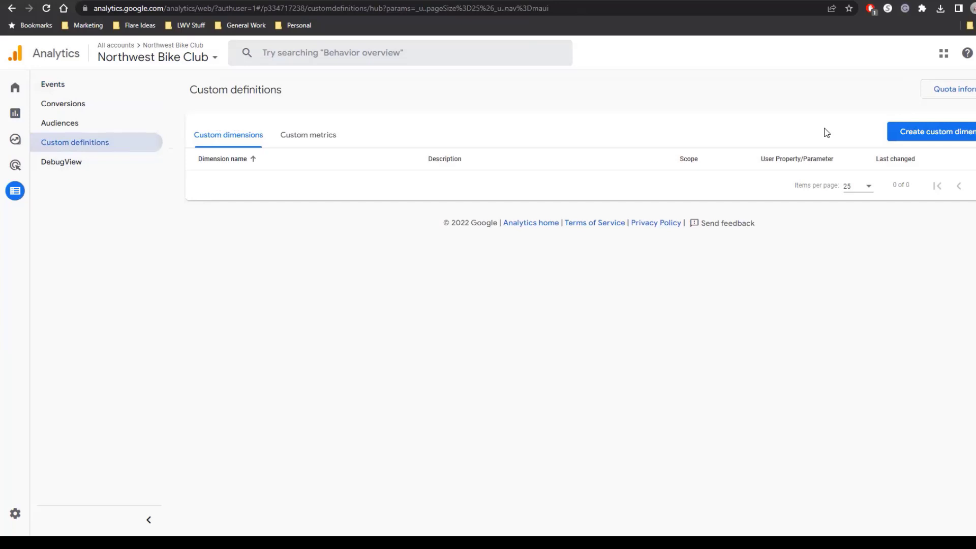
{"action": "left_click", "coordinate": [910, 134]}
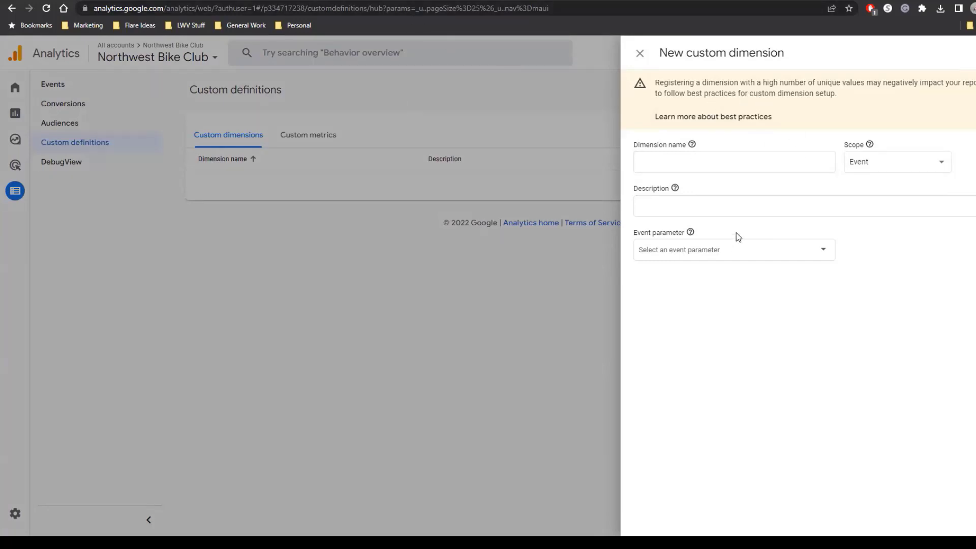
Copy dimension1 from the ClubExpress help page's table and paste it as the new custom dimension's name.
{"action": "left_click", "coordinate": [639, 165]}
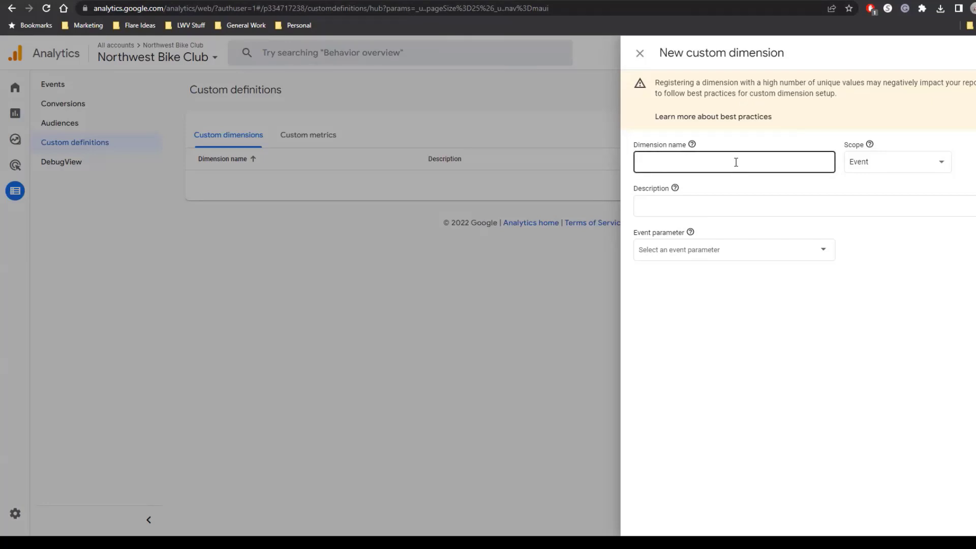
{"action": "left_click", "coordinate": [441, 0]}
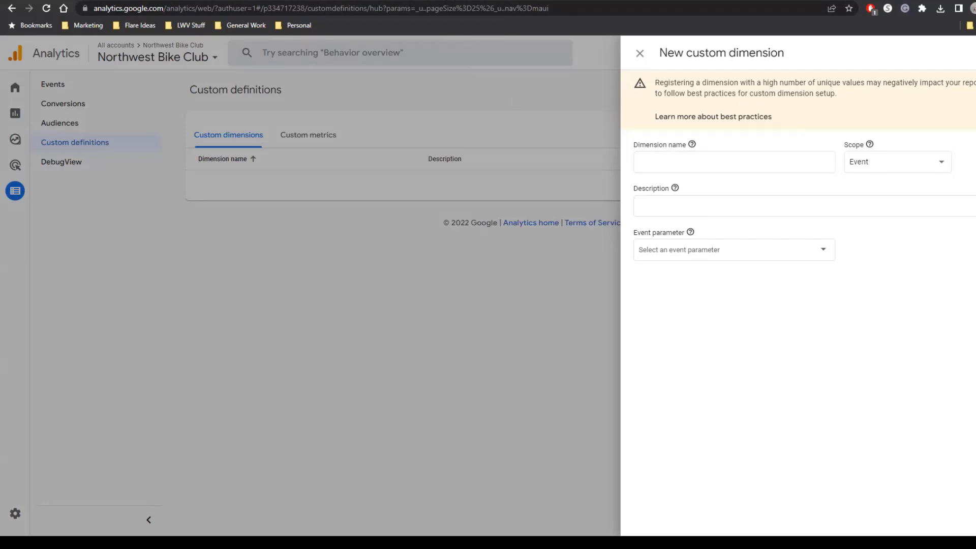
{"action": "mouse_move", "coordinate": [443, 2]}
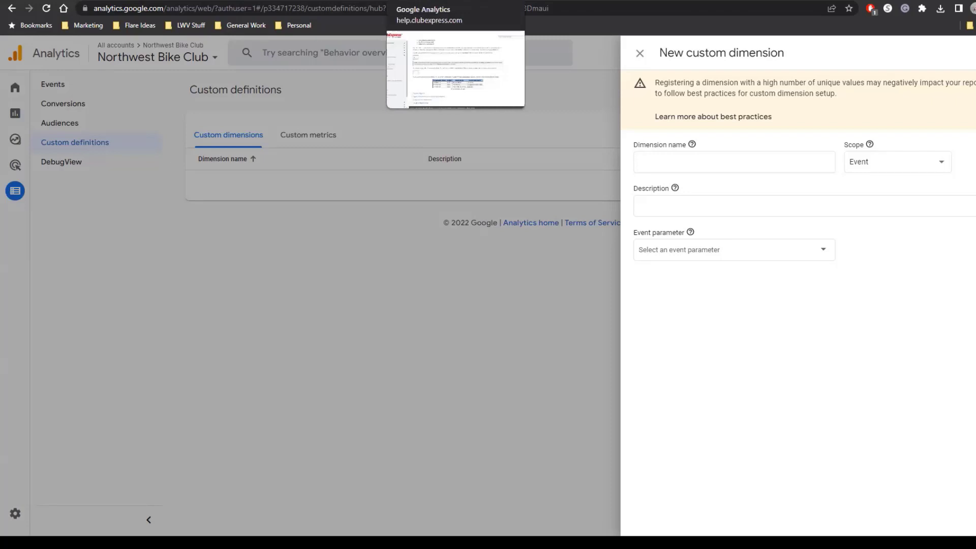
{"action": "left_click", "coordinate": [443, 2]}
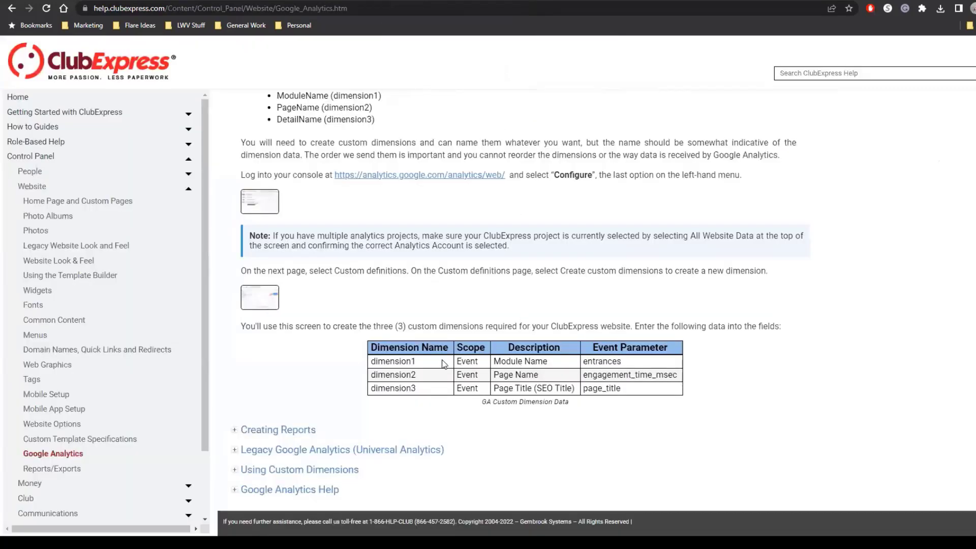
{"action": "left_click_drag", "start_coordinate": [430, 363], "coordinate": [372, 363]}
{"action": "key", "text": "ctrl+c"}
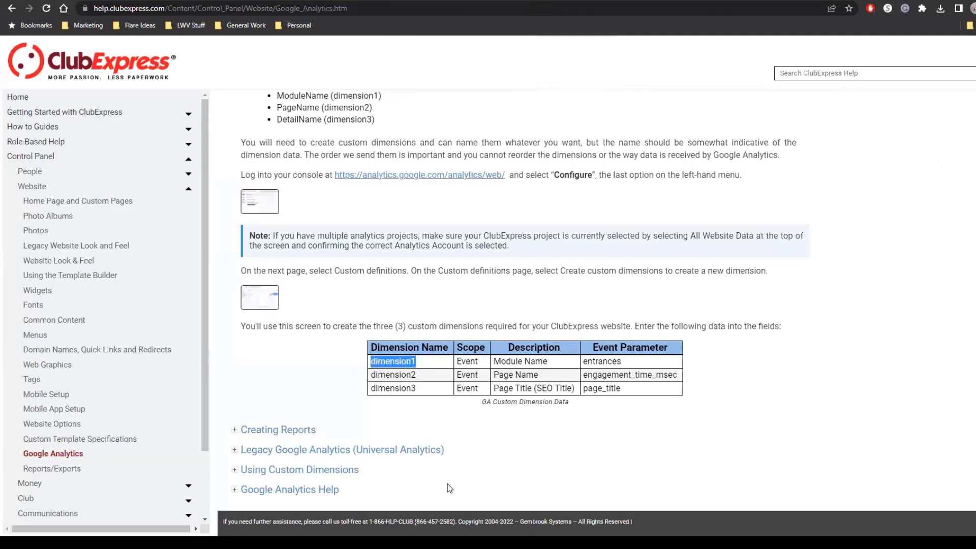
{"action": "right_click", "coordinate": [401, 361]}
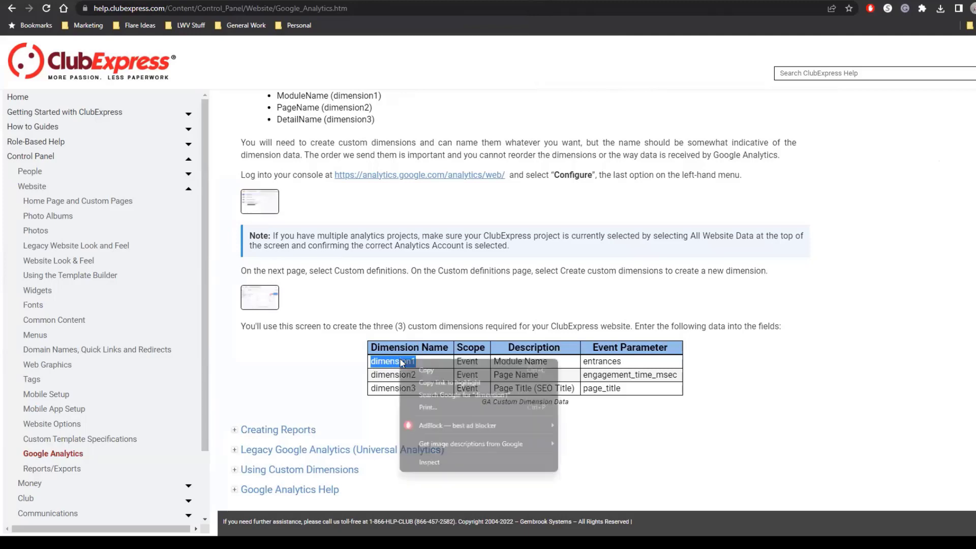
{"action": "left_click", "coordinate": [425, 374]}
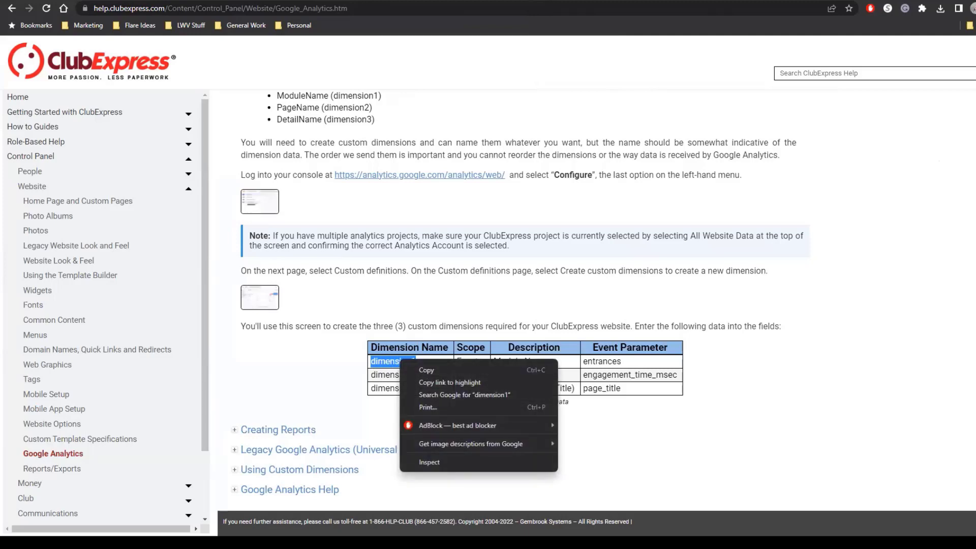
{"action": "key", "text": "ctrl+Tab"}
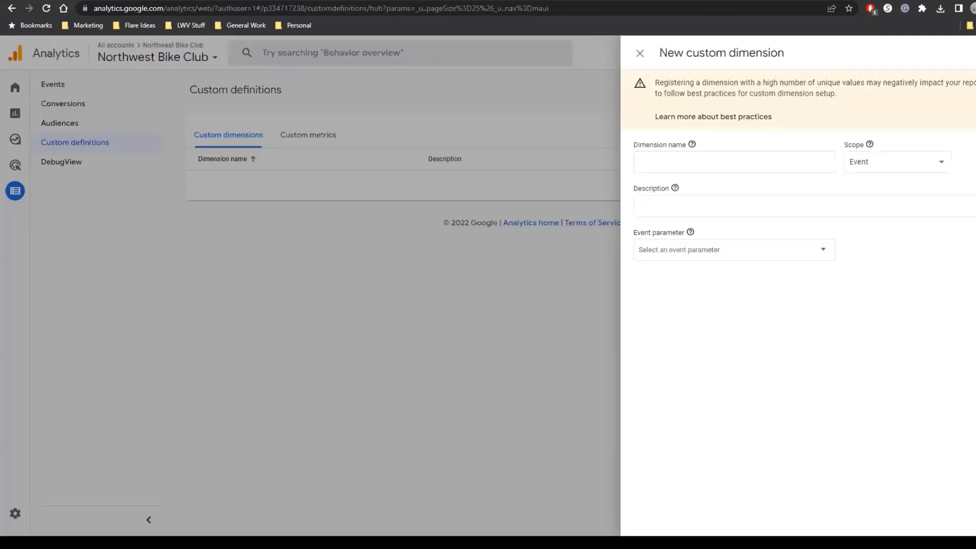
{"action": "left_click", "coordinate": [656, 161]}
{"action": "key", "text": "ctrl+v"}
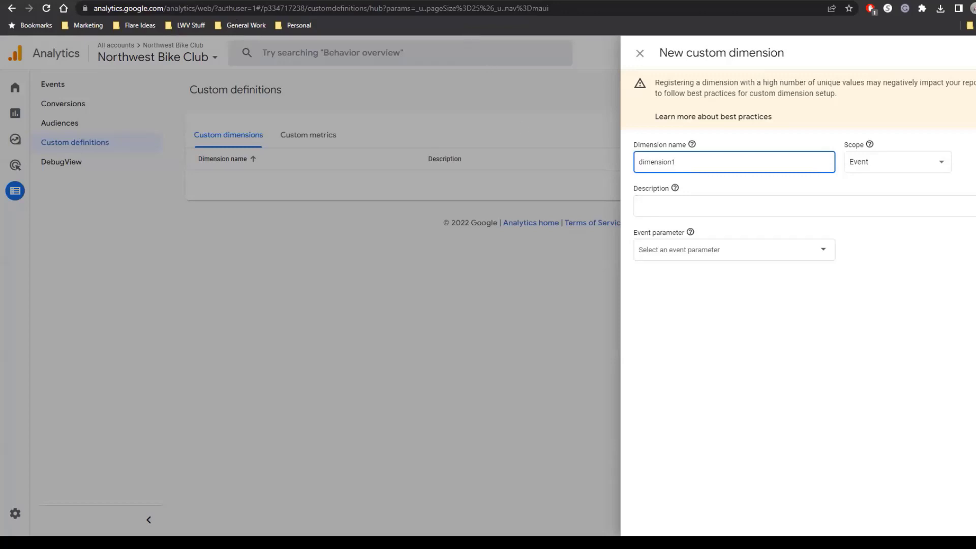
Copy the description Module Name from the help table and paste it as the custom dimension's description.
{"action": "key", "text": "ctrl+Tab"}
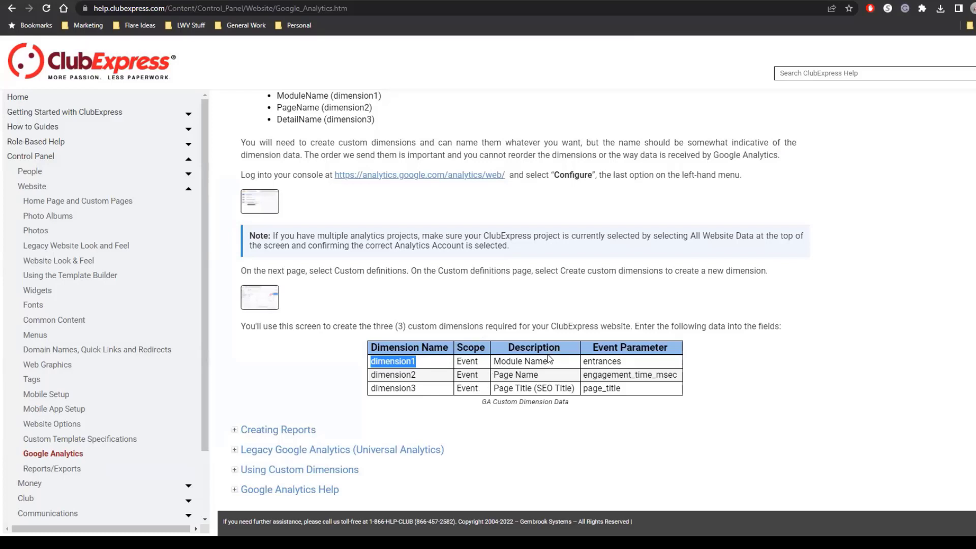
{"action": "left_click_drag", "start_coordinate": [549, 362], "coordinate": [496, 362]}
{"action": "key", "text": "ctrl+c"}
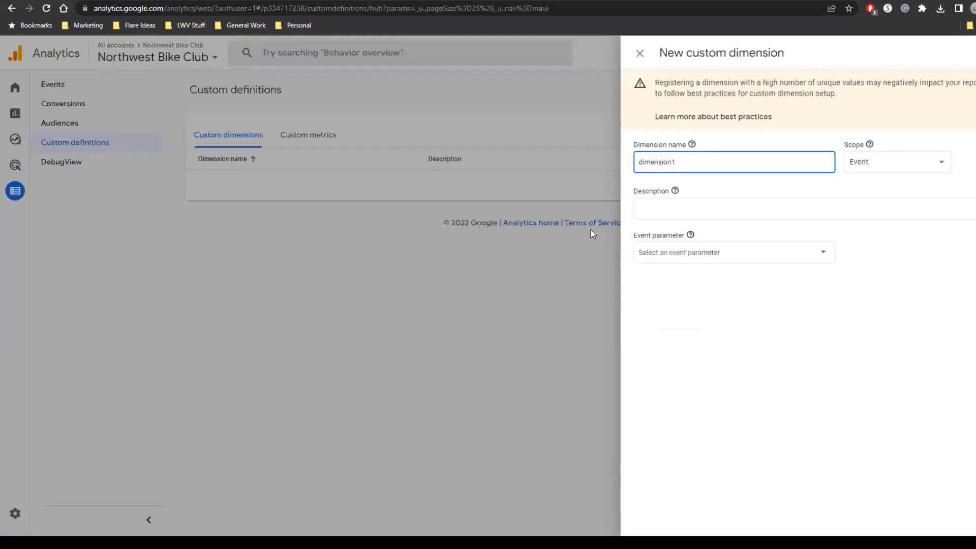
{"action": "left_click", "coordinate": [640, 215]}
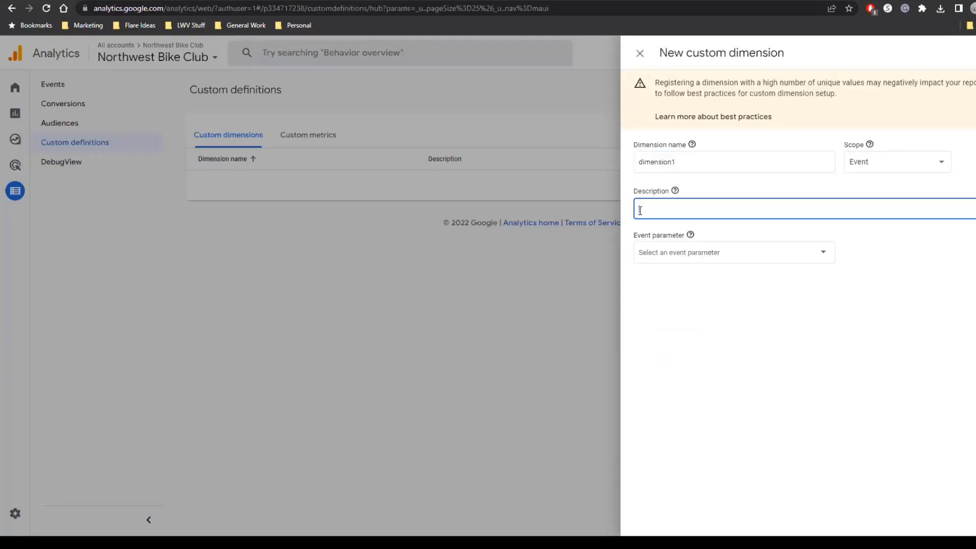
{"action": "key", "text": "ctrl+v"}
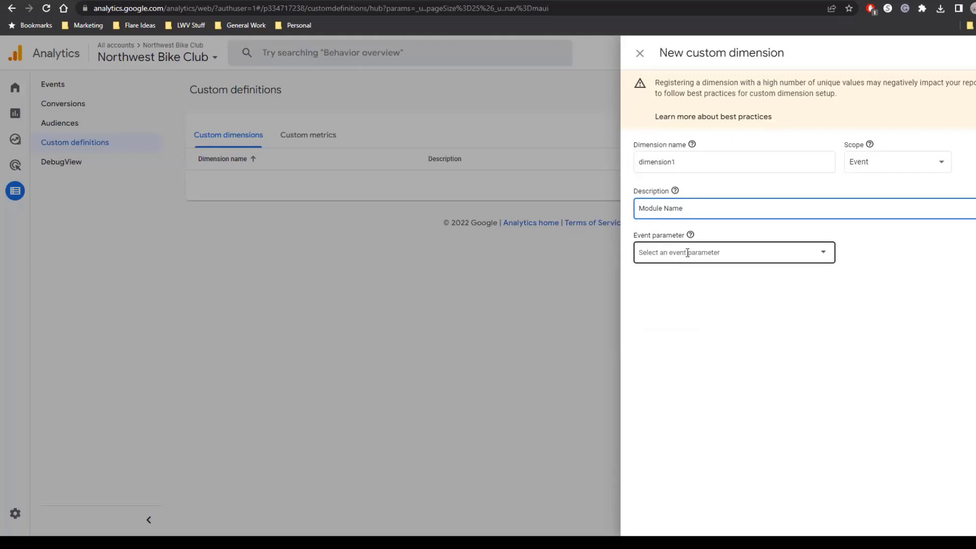
Copy entrances from the help table, set it as the dimension's event parameter, and save the custom dimension.
{"action": "left_click", "coordinate": [821, 255]}
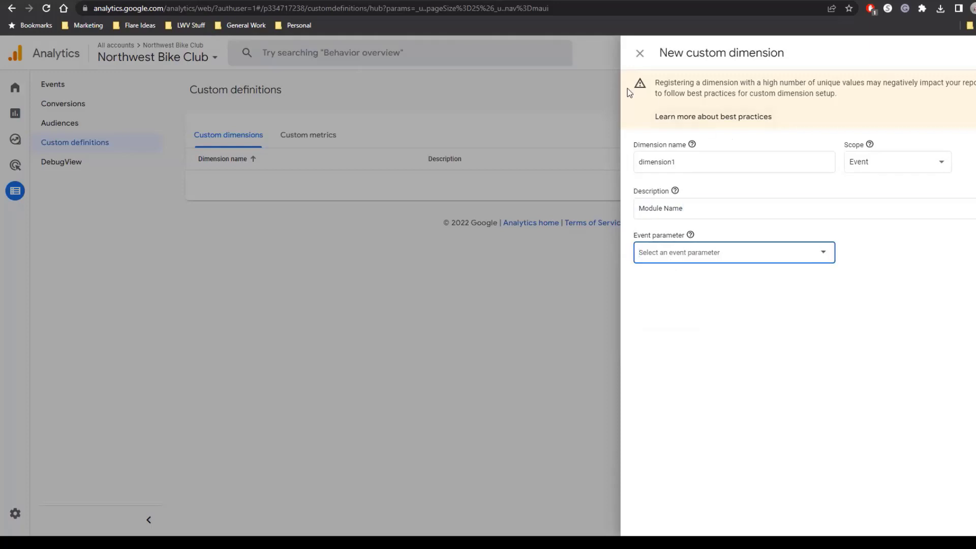
{"action": "key", "text": "alt+Tab"}
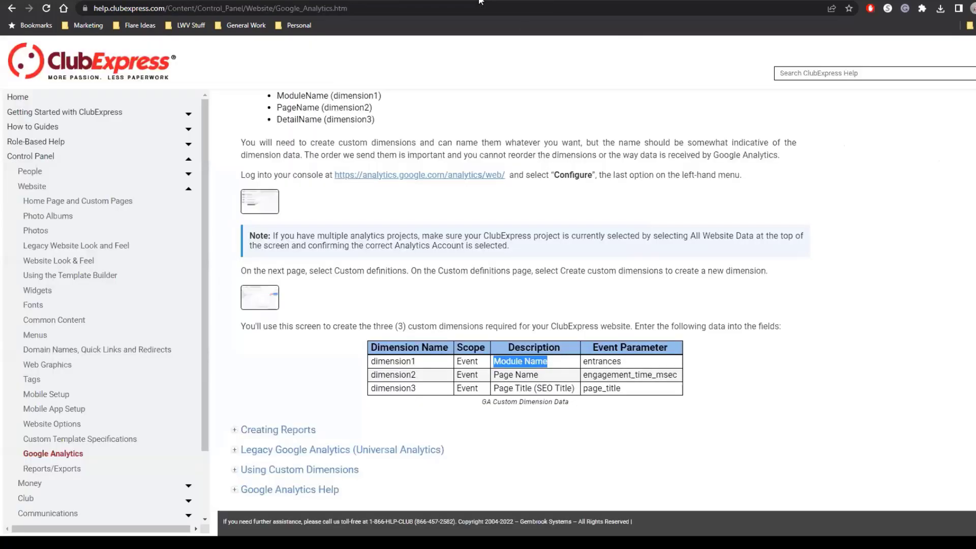
{"action": "double_click", "coordinate": [615, 362]}
{"action": "key", "text": "ctrl+c"}
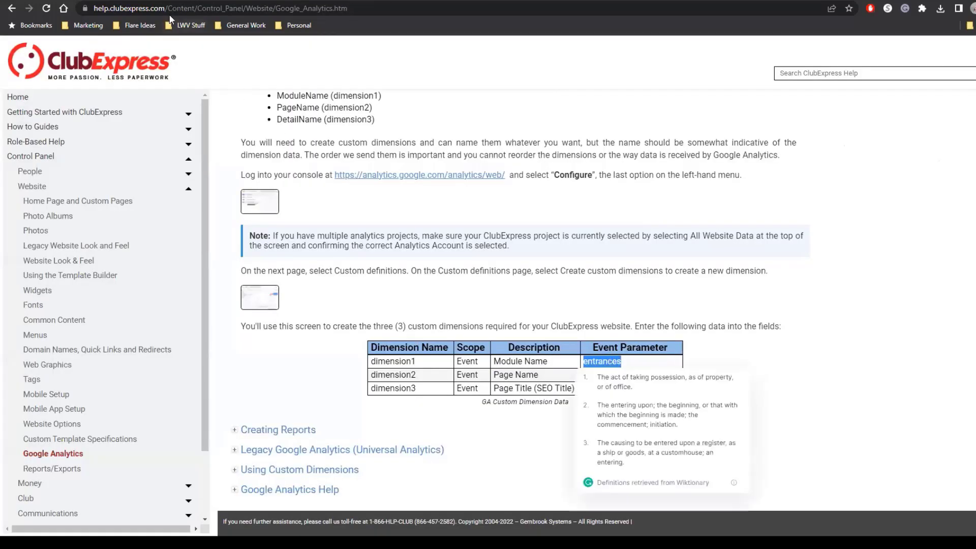
{"action": "key", "text": "alt+Tab"}
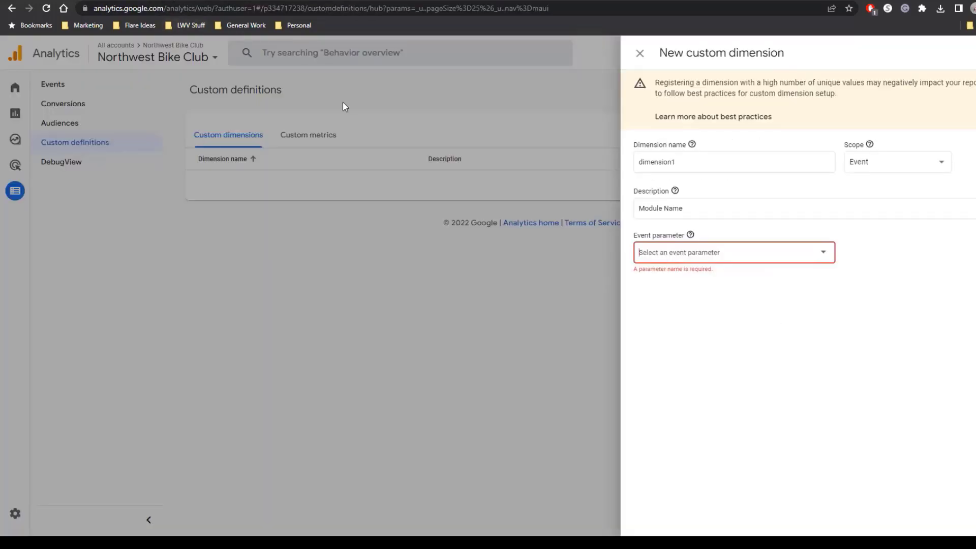
{"action": "left_click", "coordinate": [682, 255]}
{"action": "key", "text": "ctrl+v"}
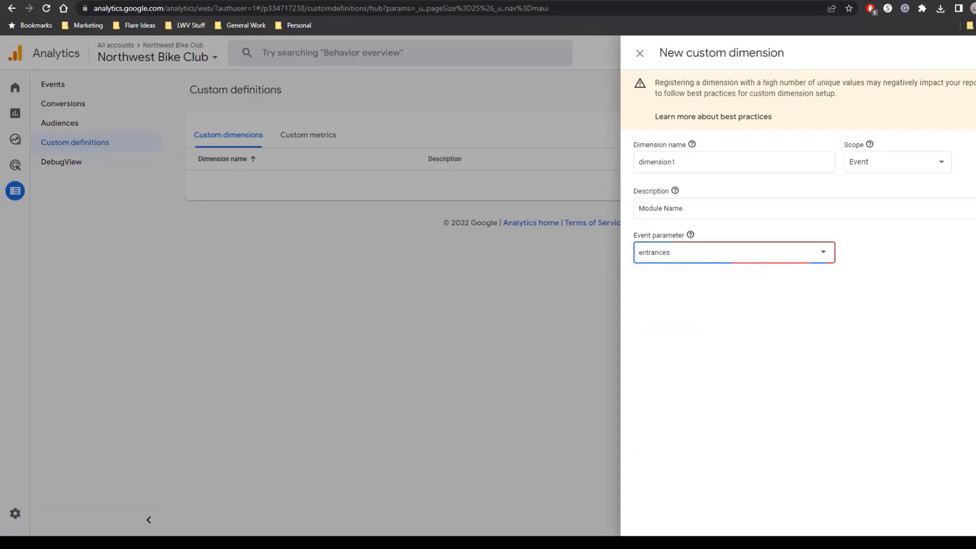
{"action": "left_click", "coordinate": [975, 53]}
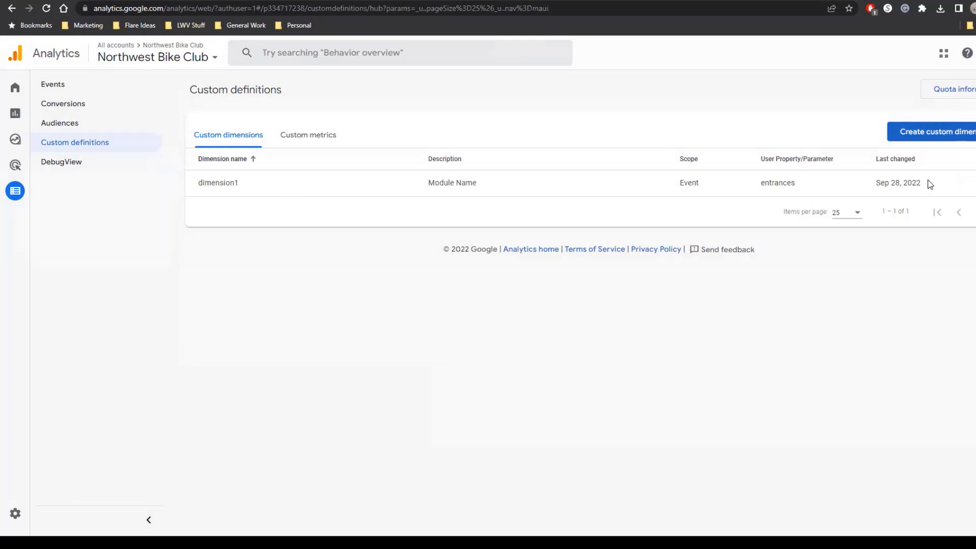
Check the help table's rows for the remaining custom dimensions and return to the Custom definitions list in Google Analytics.
{"action": "left_click", "coordinate": [448, 0]}
{"action": "left_click", "coordinate": [529, 387]}
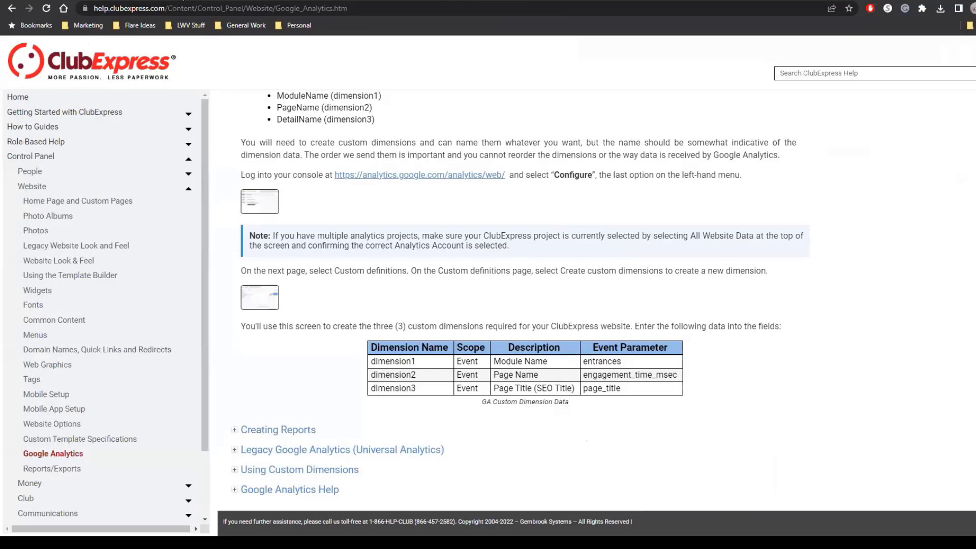
{"action": "left_click", "coordinate": [182, 0]}
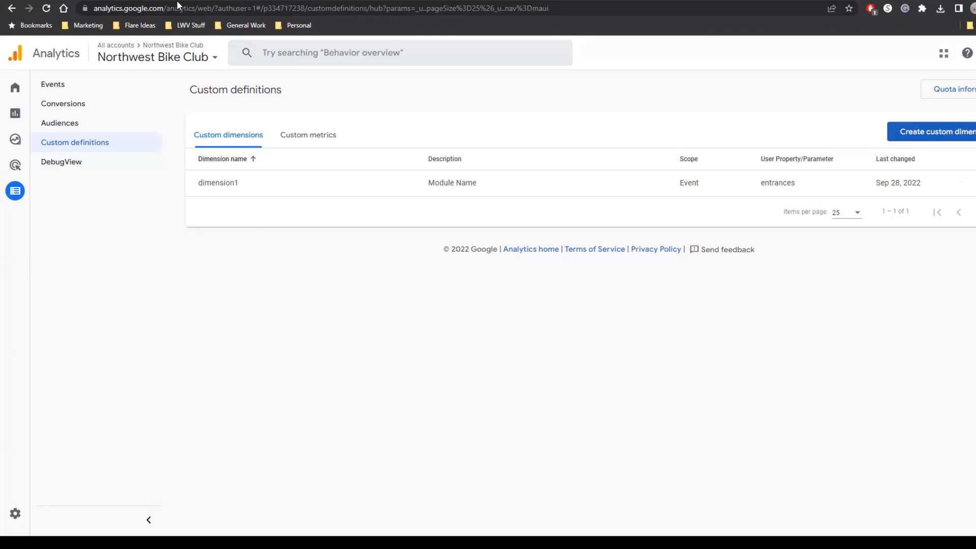
Select the Northwest Bike Club property and open its Reports snapshot.
{"action": "left_click", "coordinate": [144, 62]}
{"action": "left_click", "coordinate": [178, 139]}
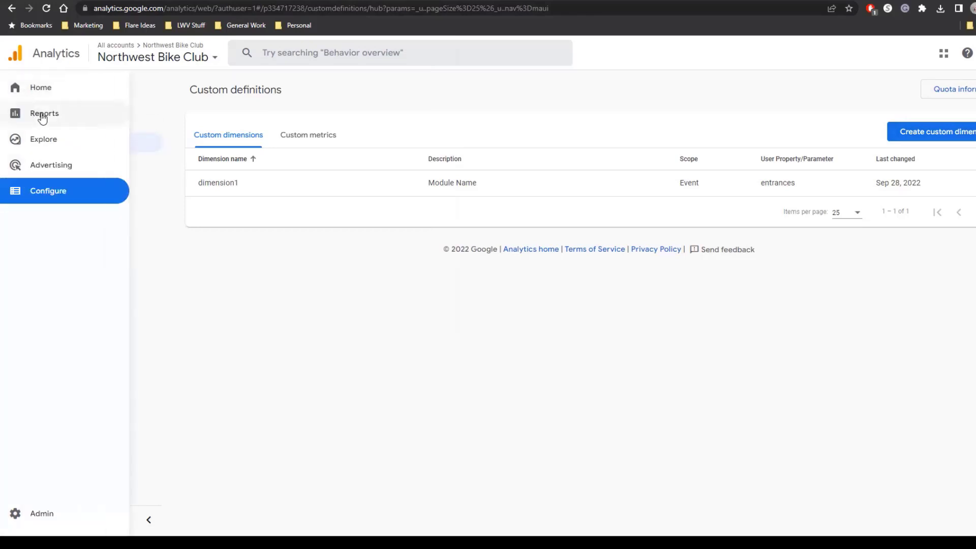
{"action": "left_click", "coordinate": [42, 116]}
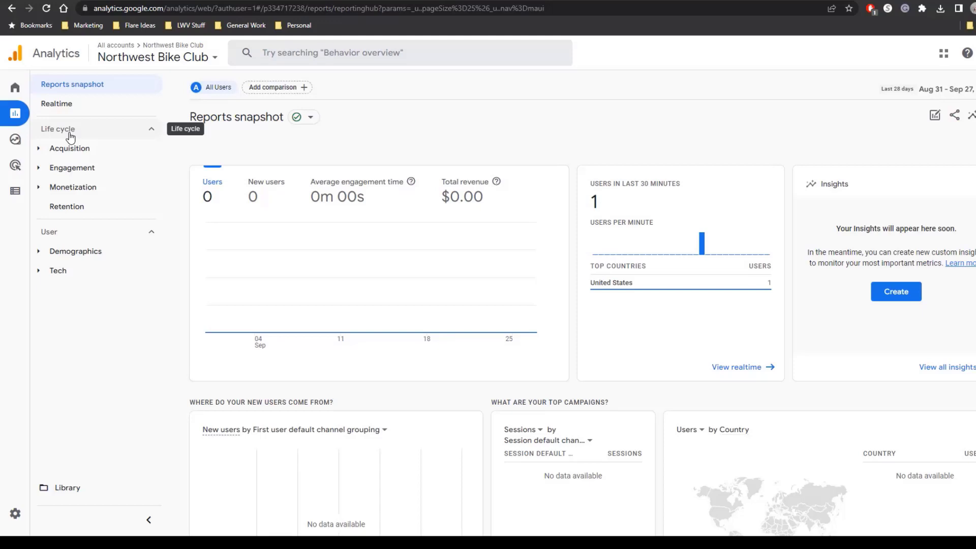
Switch to the DemoClub property under the DemoTestClub account.
{"action": "left_click", "coordinate": [126, 65]}
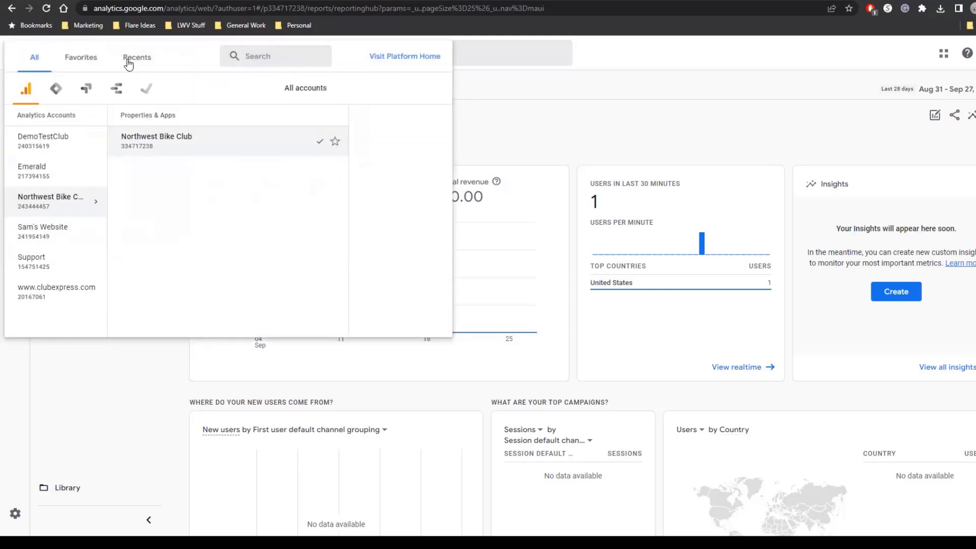
{"action": "left_click", "coordinate": [72, 148]}
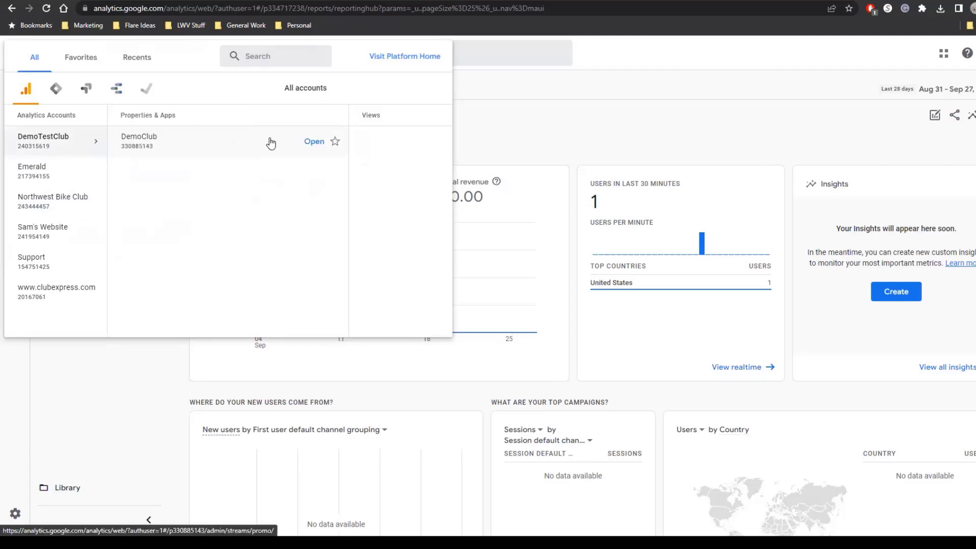
{"action": "left_click", "coordinate": [265, 148]}
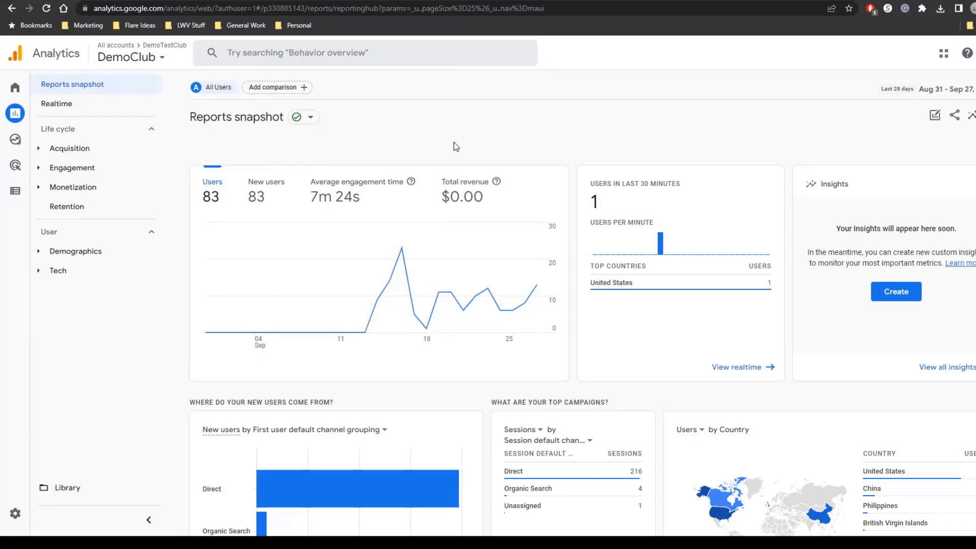
Look over the DemoClub snapshot's cards on page views, top events, conversions and platforms.
{"action": "scroll", "coordinate": [456, 146], "scroll_direction": "down", "scroll_amount": 8}
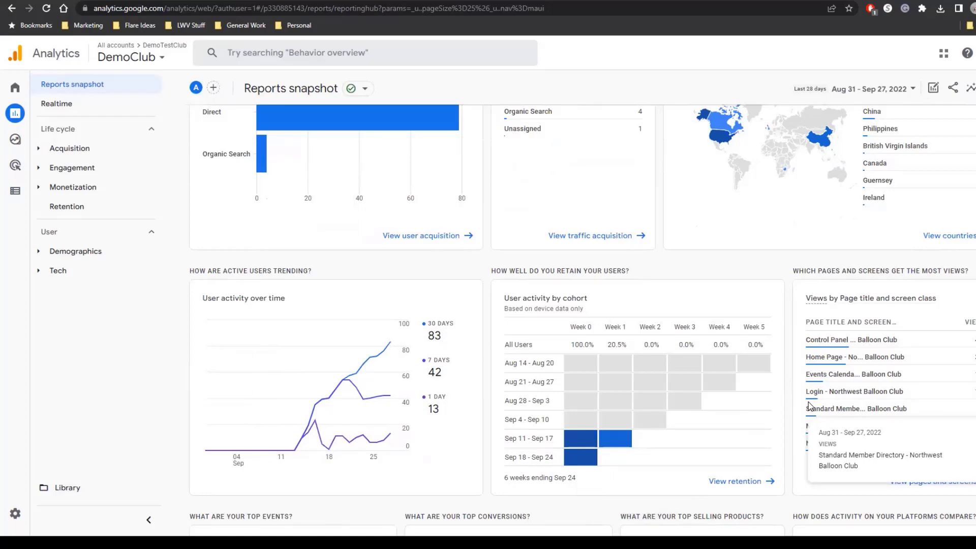
{"action": "scroll", "coordinate": [814, 404], "scroll_direction": "down", "scroll_amount": 5}
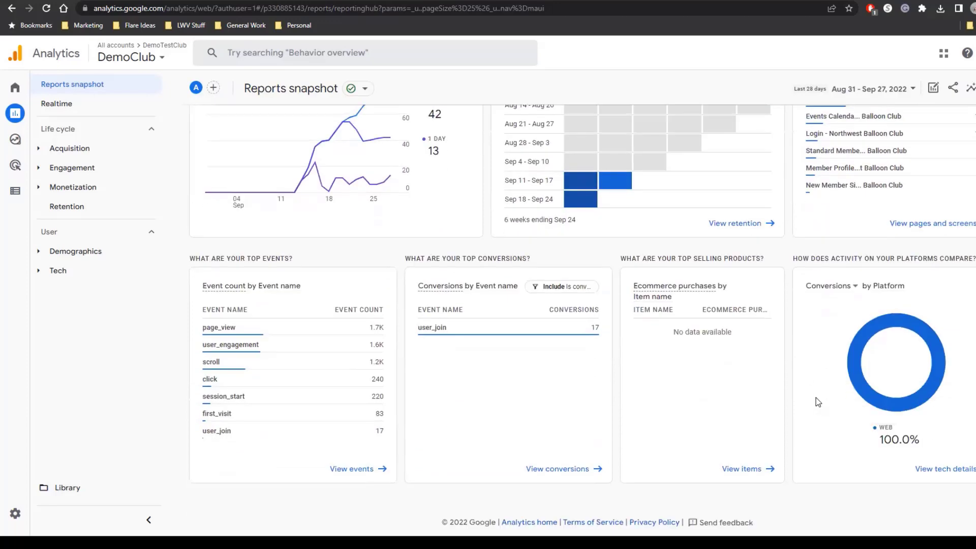
{"action": "scroll", "coordinate": [818, 400], "scroll_direction": "up", "scroll_amount": 10}
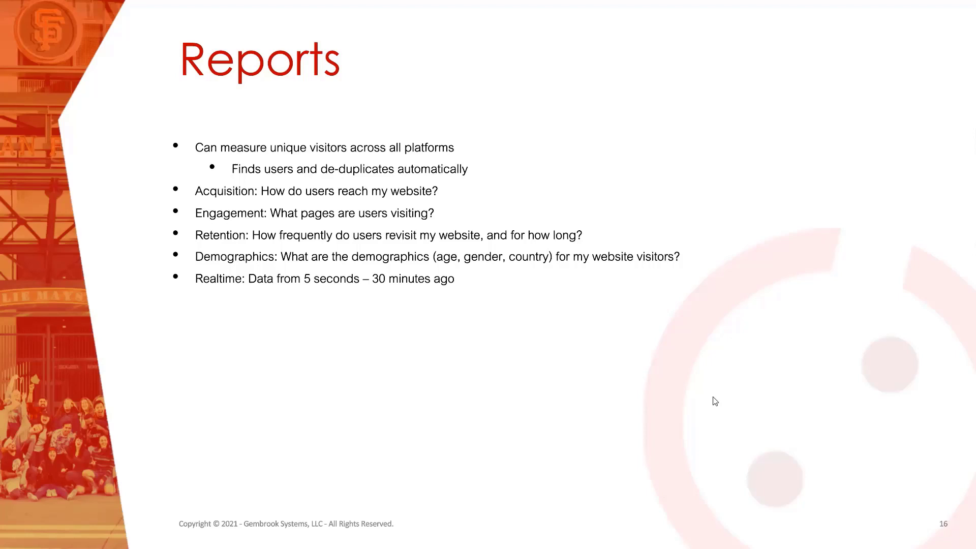
{"action": "left_click", "coordinate": [690, 364]}
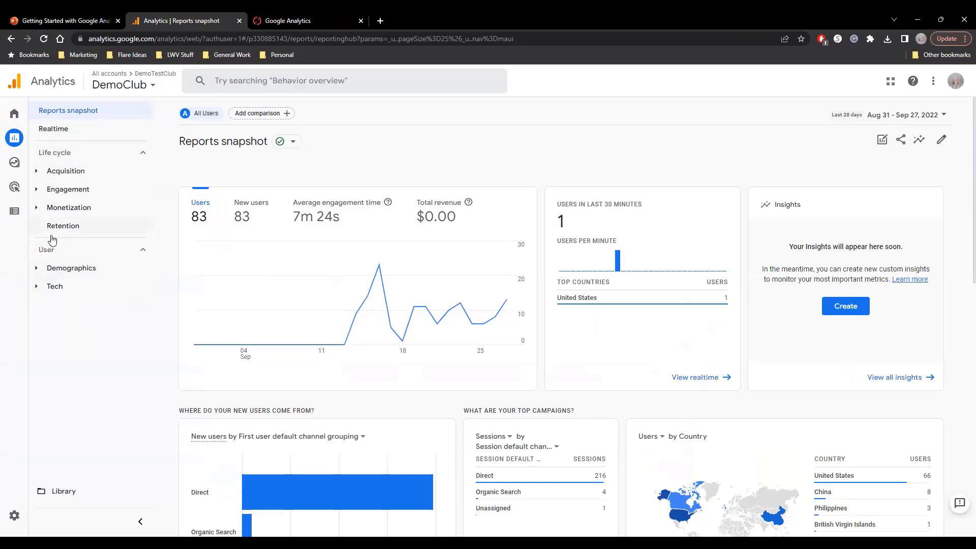
Examine the Reports snapshot's cards on new user sources, countries, activity trends, retention, page views, events and conversions.
{"action": "scroll", "coordinate": [386, 468], "scroll_direction": "down", "scroll_amount": 1}
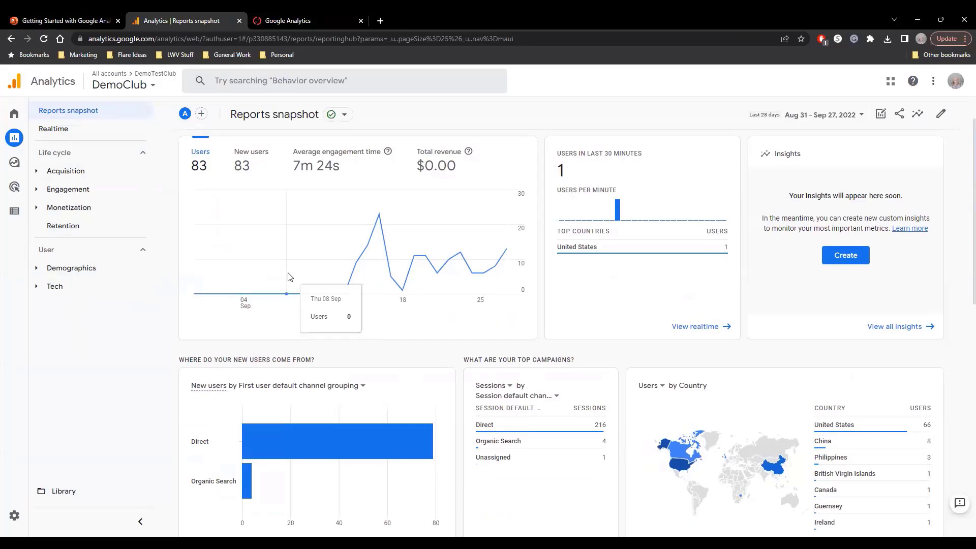
{"action": "scroll", "coordinate": [288, 277], "scroll_direction": "down", "scroll_amount": 5}
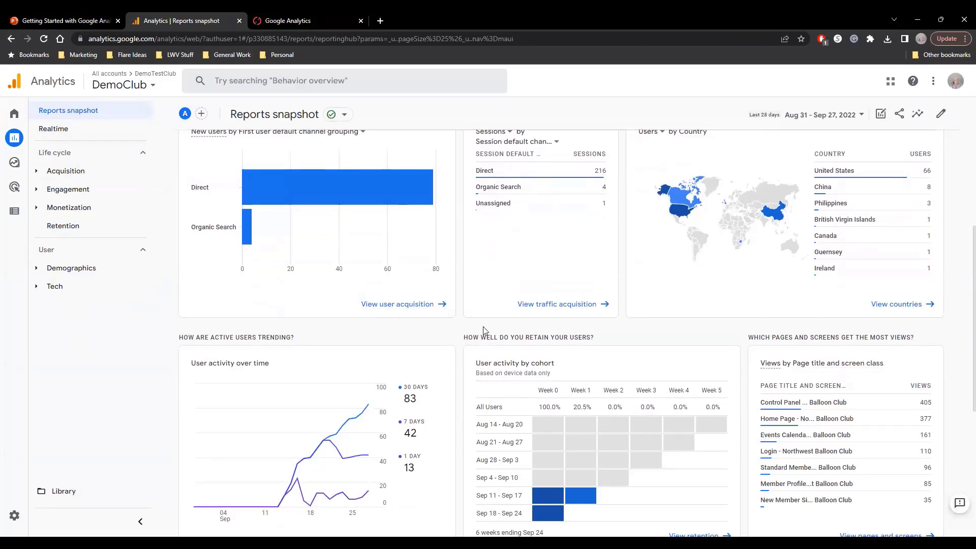
{"action": "scroll", "coordinate": [489, 327], "scroll_direction": "down", "scroll_amount": 4}
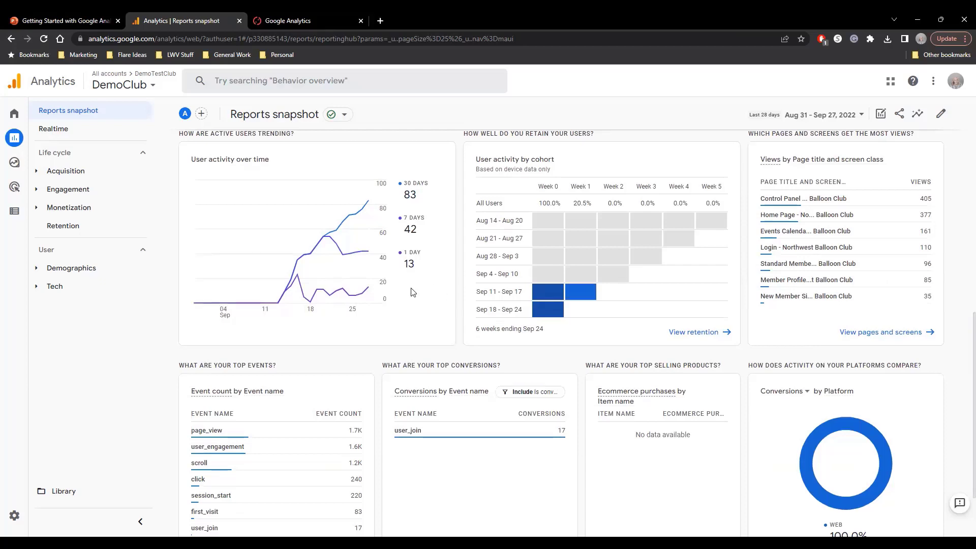
{"action": "scroll", "coordinate": [411, 290], "scroll_direction": "down", "scroll_amount": 2}
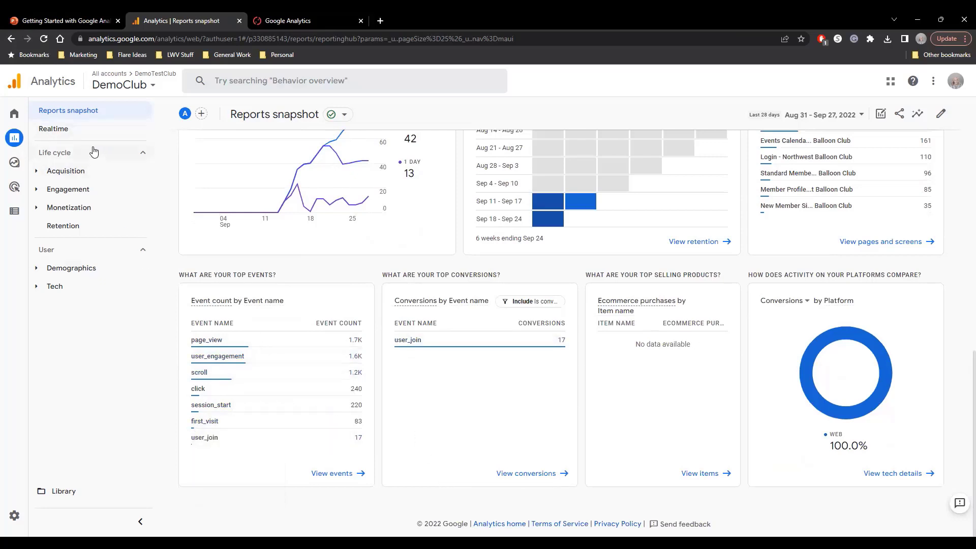
{"action": "mouse_move", "coordinate": [14, 121]}
{"action": "scroll", "coordinate": [335, 270], "scroll_direction": "up", "scroll_amount": 5}
{"action": "scroll", "coordinate": [335, 271], "scroll_direction": "up", "scroll_amount": 6}
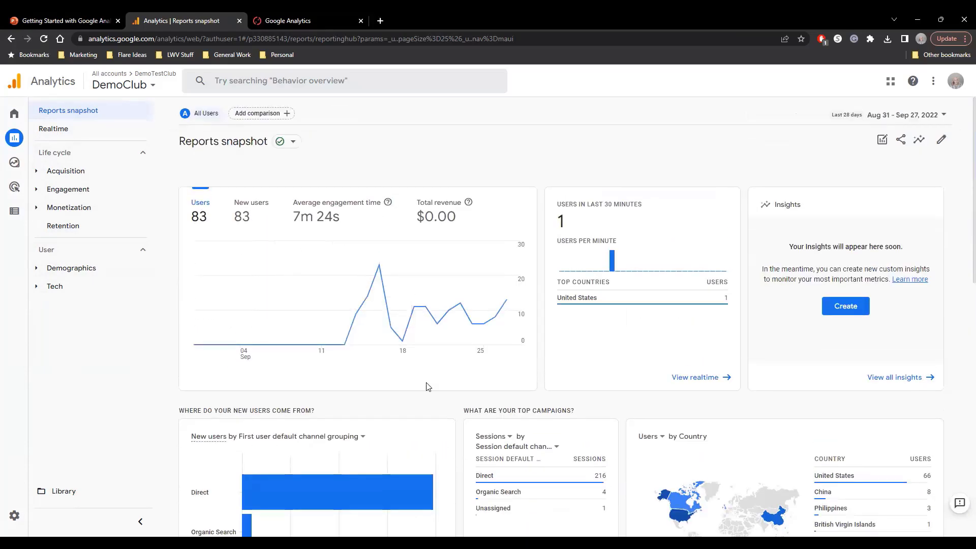
Open the Realtime report and review its user map, page views, event counts and conversions cards.
{"action": "left_click", "coordinate": [53, 129]}
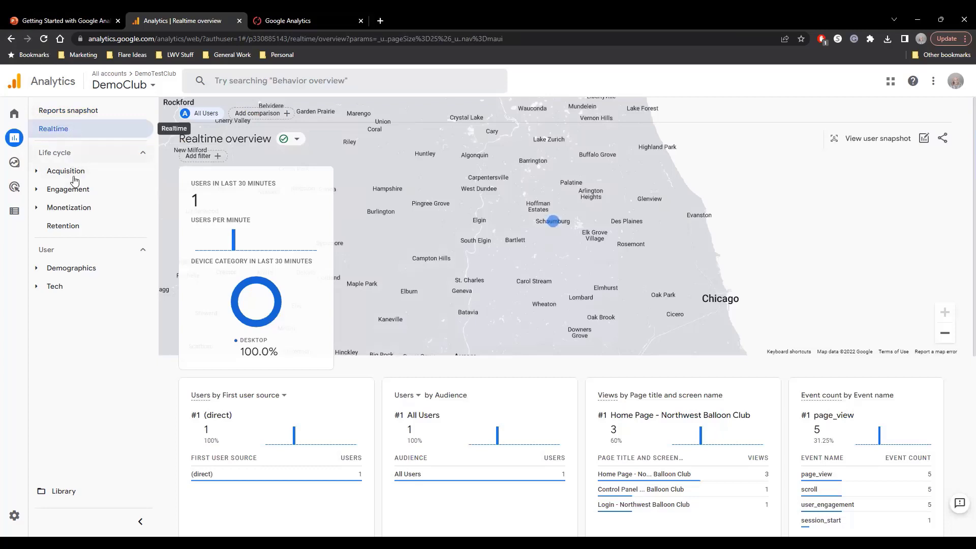
{"action": "scroll", "coordinate": [399, 407], "scroll_direction": "down", "scroll_amount": 5}
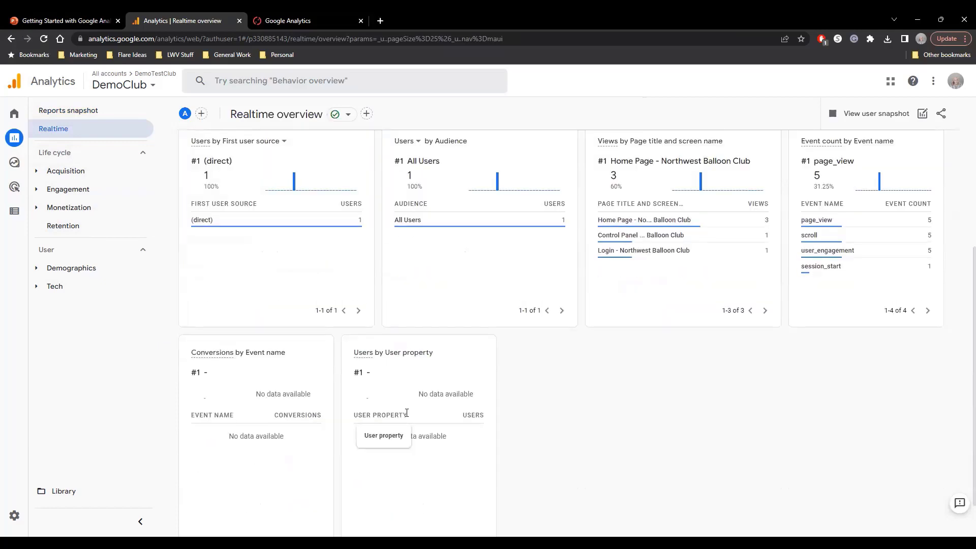
{"action": "scroll", "coordinate": [432, 465], "scroll_direction": "up", "scroll_amount": 2}
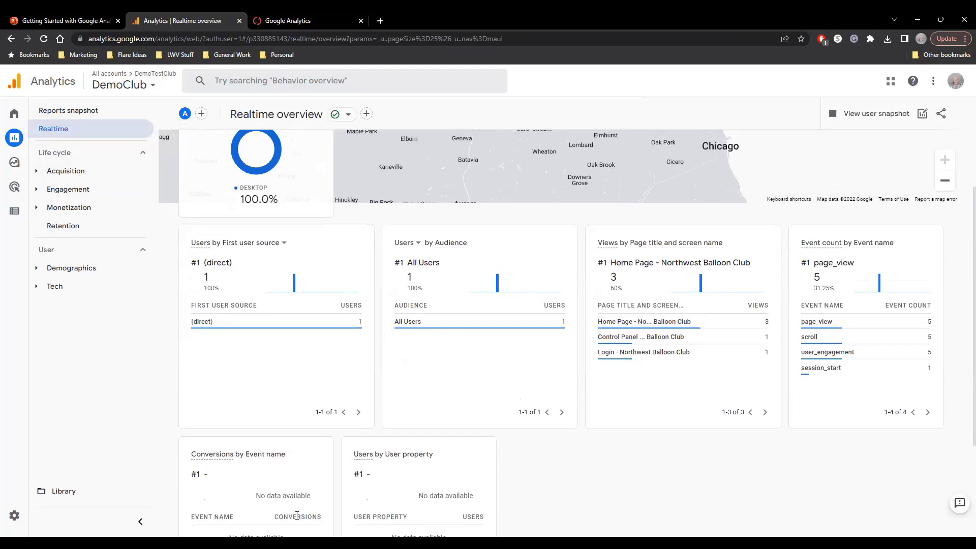
{"action": "mouse_move", "coordinate": [297, 515]}
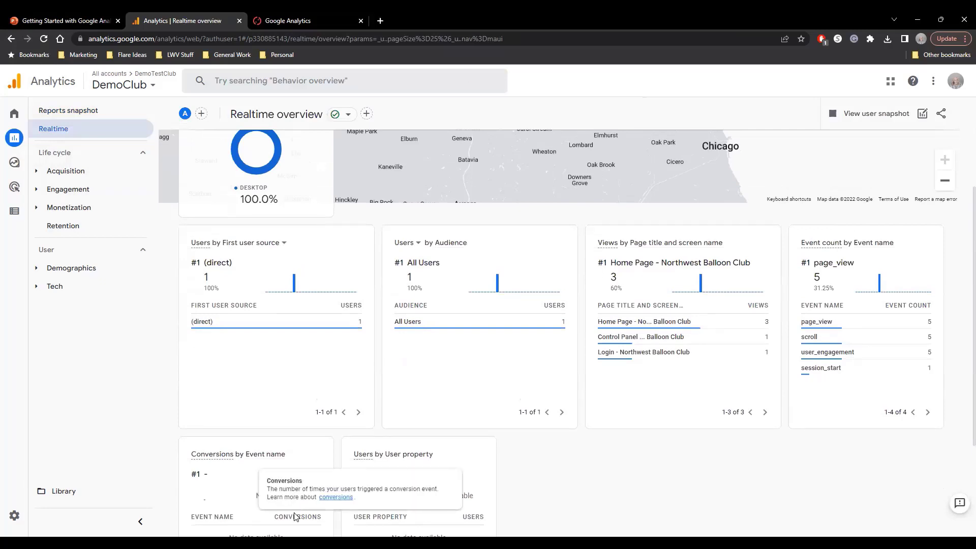
{"action": "scroll", "coordinate": [298, 516], "scroll_direction": "up", "scroll_amount": 3}
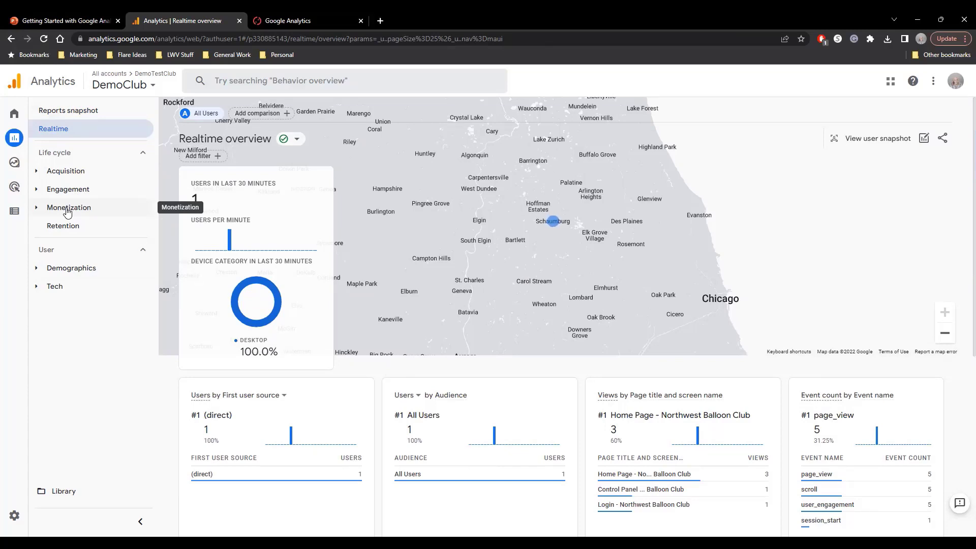
Review the Acquisition overview's session and channel cards and open the User acquisition report.
{"action": "left_click", "coordinate": [36, 173]}
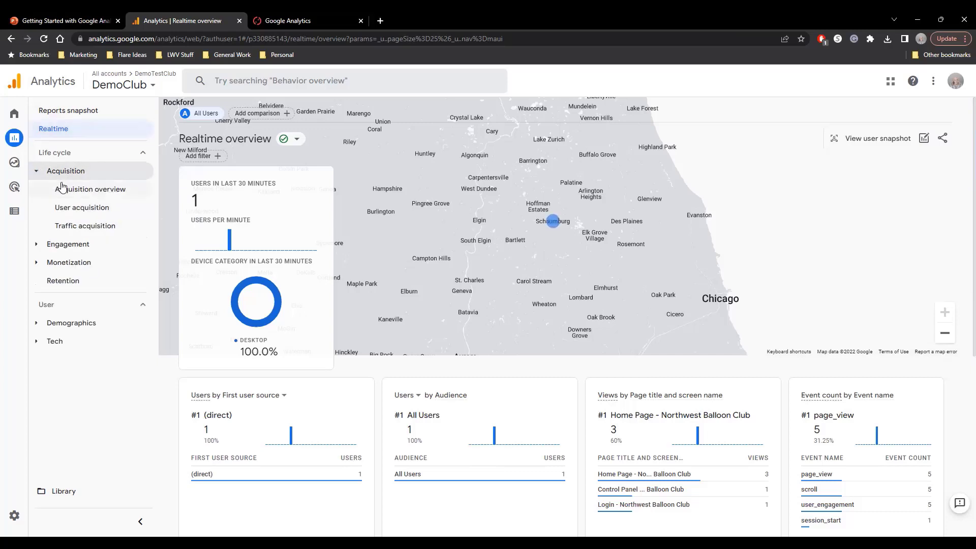
{"action": "left_click", "coordinate": [66, 191]}
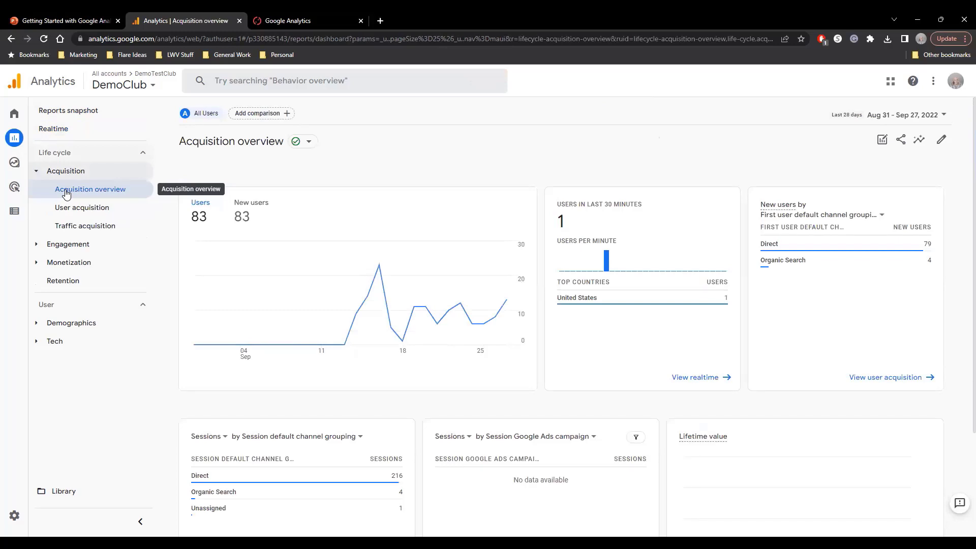
{"action": "scroll", "coordinate": [405, 349], "scroll_direction": "down", "scroll_amount": 3}
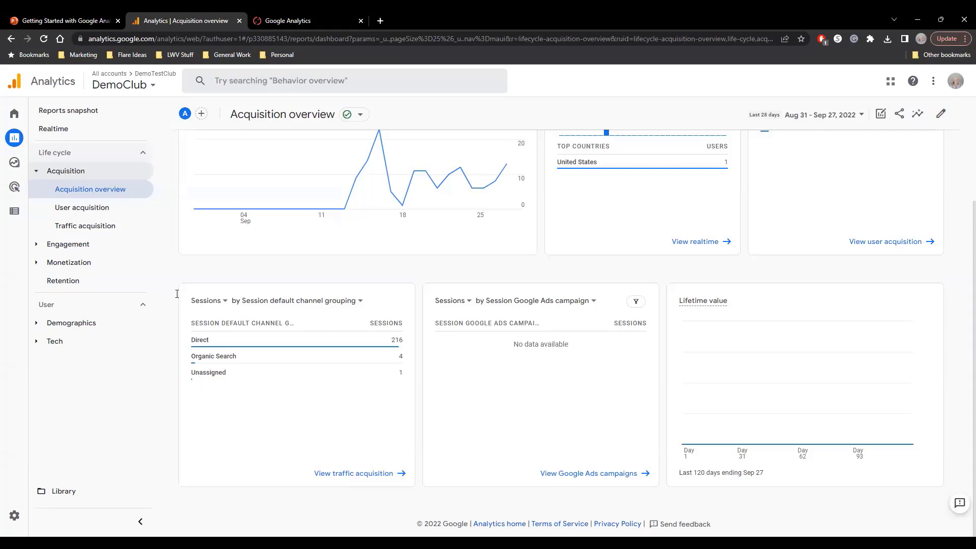
{"action": "left_click", "coordinate": [102, 211]}
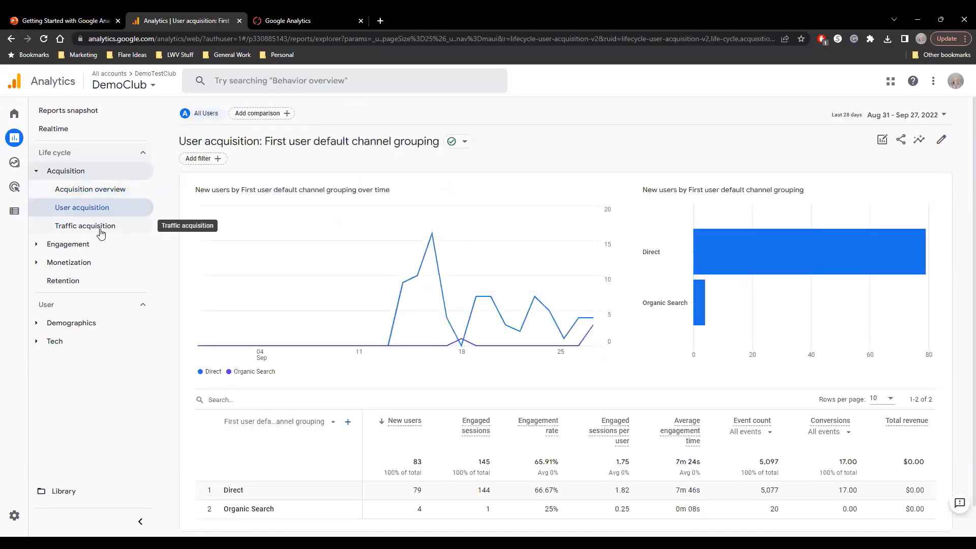
Review the Engagement overview's activity charts and the page table in the Pages and screens report.
{"action": "left_click", "coordinate": [36, 246]}
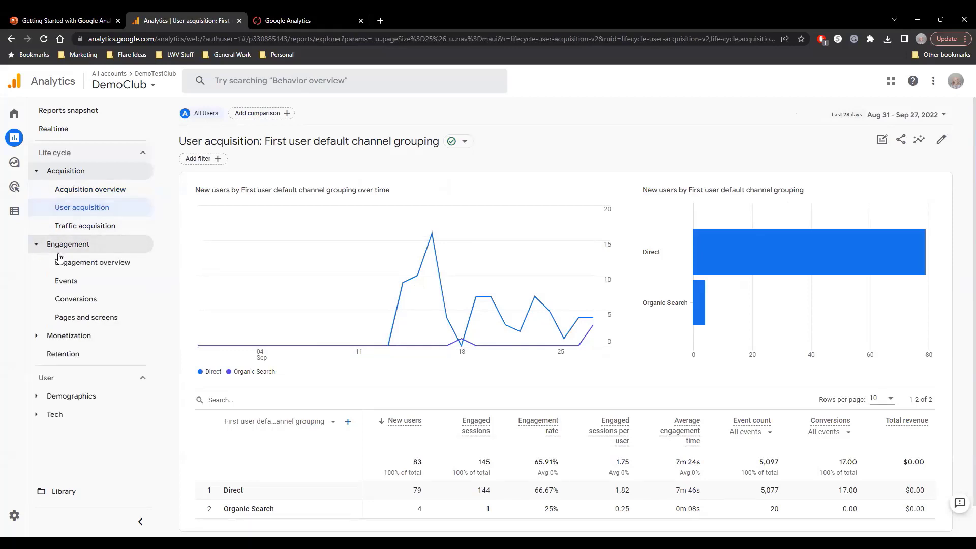
{"action": "left_click", "coordinate": [72, 268]}
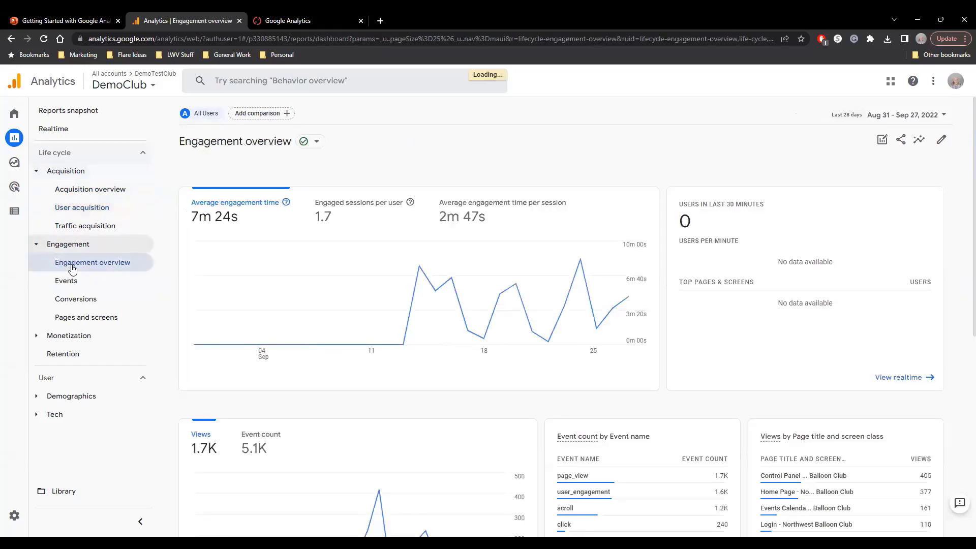
{"action": "scroll", "coordinate": [301, 405], "scroll_direction": "down", "scroll_amount": 1}
{"action": "scroll", "coordinate": [301, 406], "scroll_direction": "down", "scroll_amount": 7}
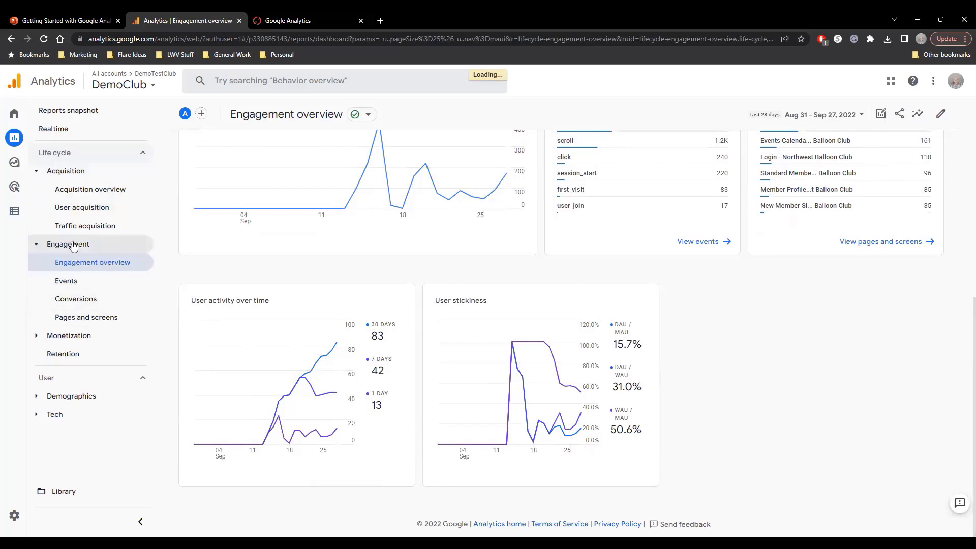
{"action": "left_click", "coordinate": [84, 318]}
{"action": "scroll", "coordinate": [220, 385], "scroll_direction": "down", "scroll_amount": 2}
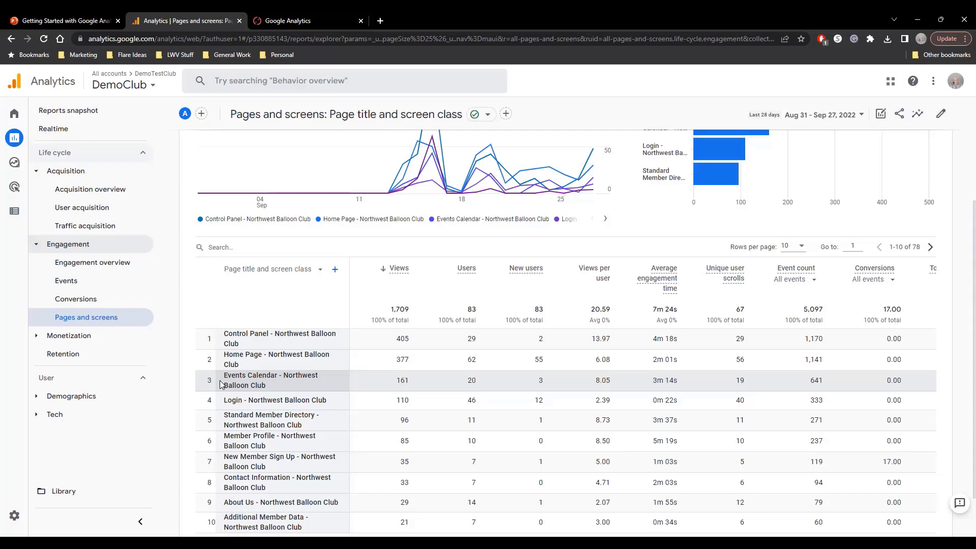
Expand the Monetization reports, then open the Demographics overview and review its country, city, gender, interests, age and language cards.
{"action": "left_click", "coordinate": [37, 339]}
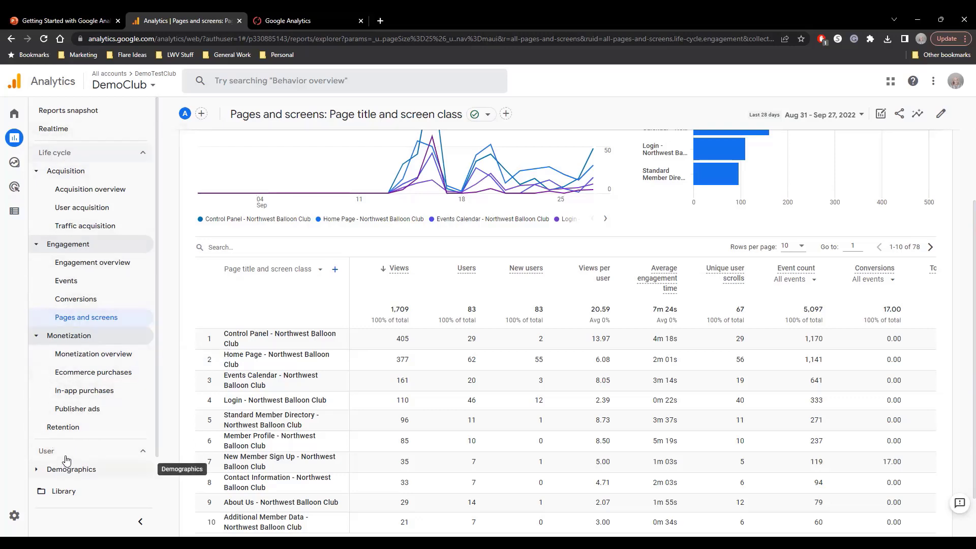
{"action": "scroll", "coordinate": [64, 449], "scroll_direction": "down", "scroll_amount": 1}
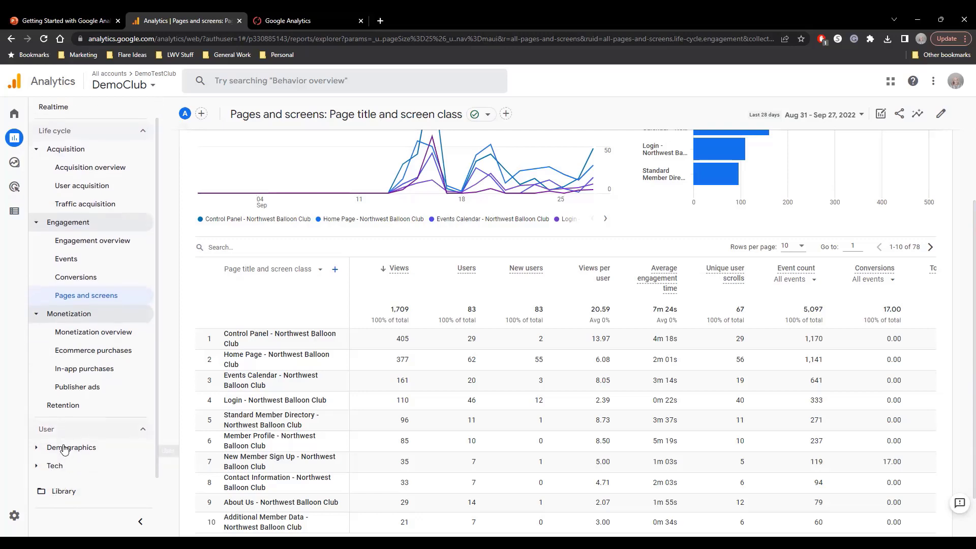
{"action": "left_click", "coordinate": [36, 450]}
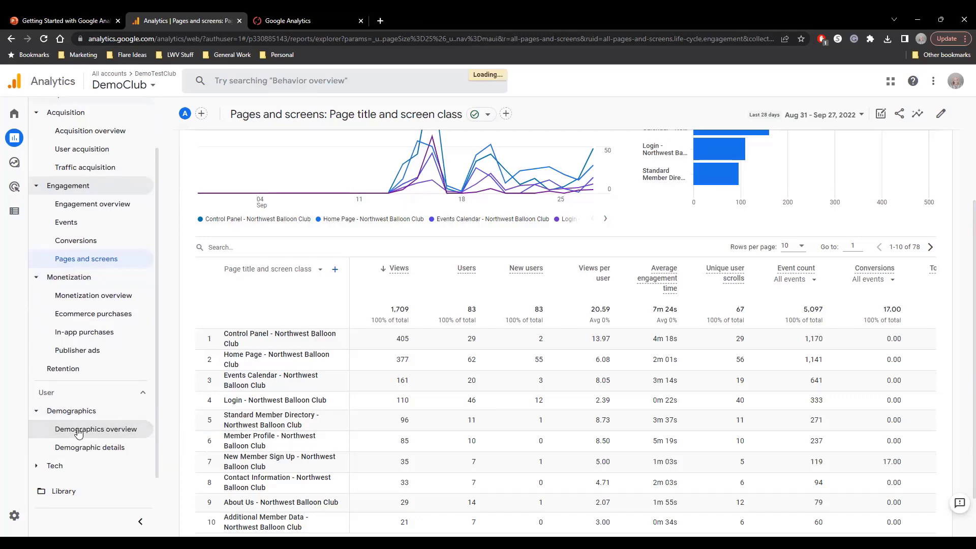
{"action": "left_click", "coordinate": [78, 434]}
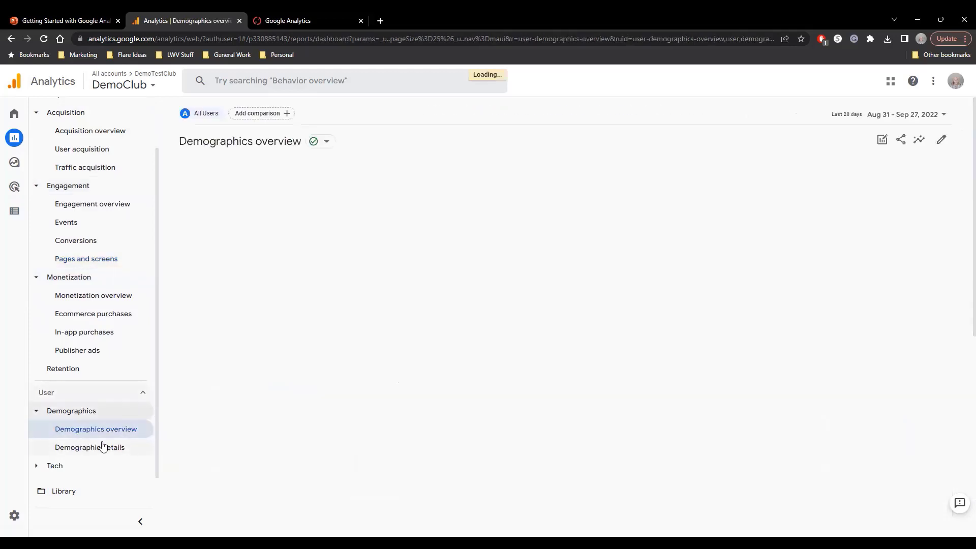
{"action": "scroll", "coordinate": [345, 382], "scroll_direction": "down", "scroll_amount": 3}
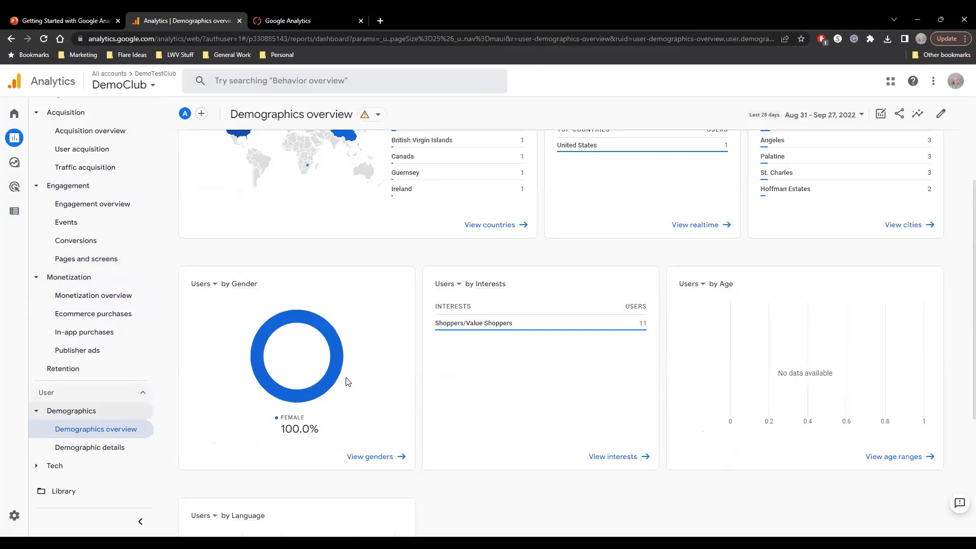
{"action": "scroll", "coordinate": [839, 234], "scroll_direction": "down", "scroll_amount": 2}
{"action": "scroll", "coordinate": [839, 234], "scroll_direction": "down", "scroll_amount": 2}
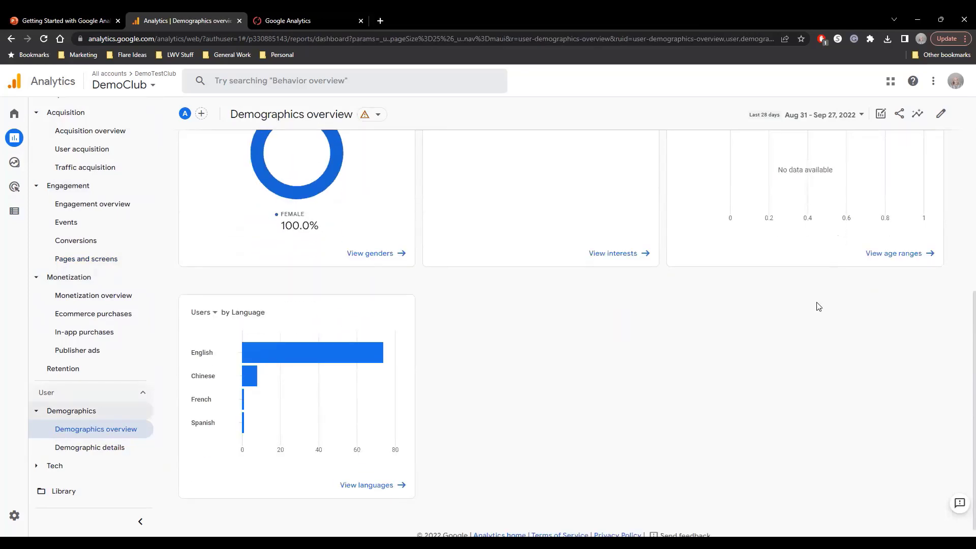
{"action": "scroll", "coordinate": [819, 306], "scroll_direction": "up", "scroll_amount": 5}
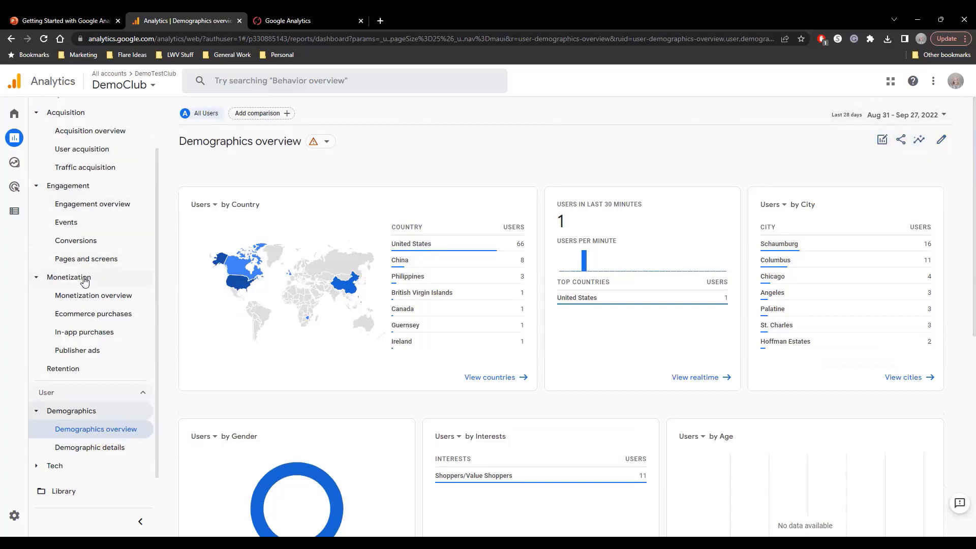
Check the date range choices for the Demographics overview and open its Insights question categories.
{"action": "left_click", "coordinate": [939, 116]}
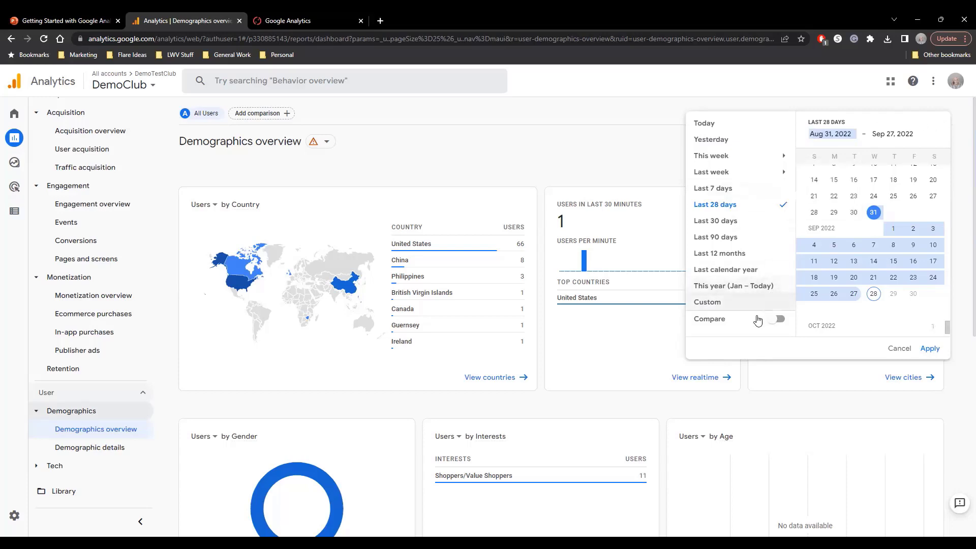
{"action": "left_click", "coordinate": [629, 155]}
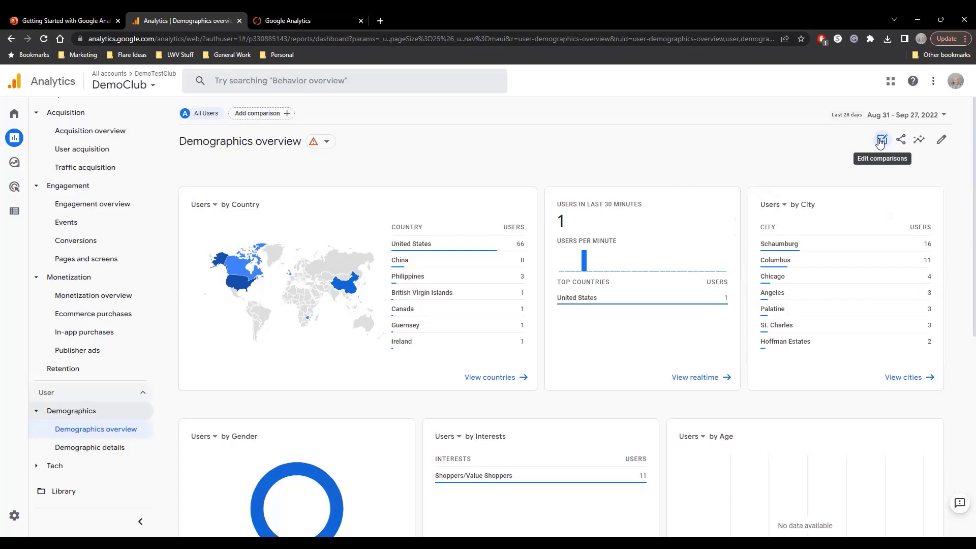
{"action": "left_click", "coordinate": [918, 140]}
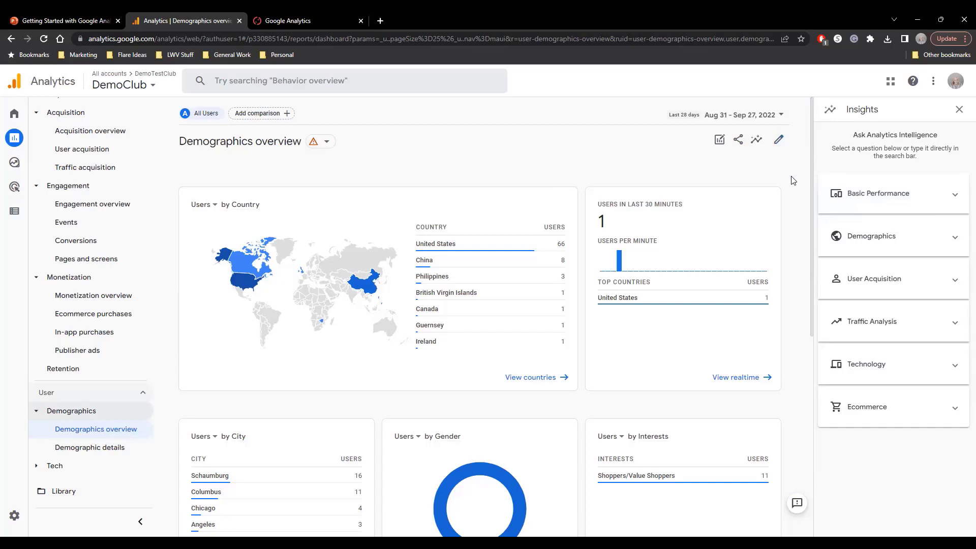
Review the Demographic details country table and the Tech overview's platform, browser, device category and screen resolution cards.
{"action": "left_click", "coordinate": [76, 455]}
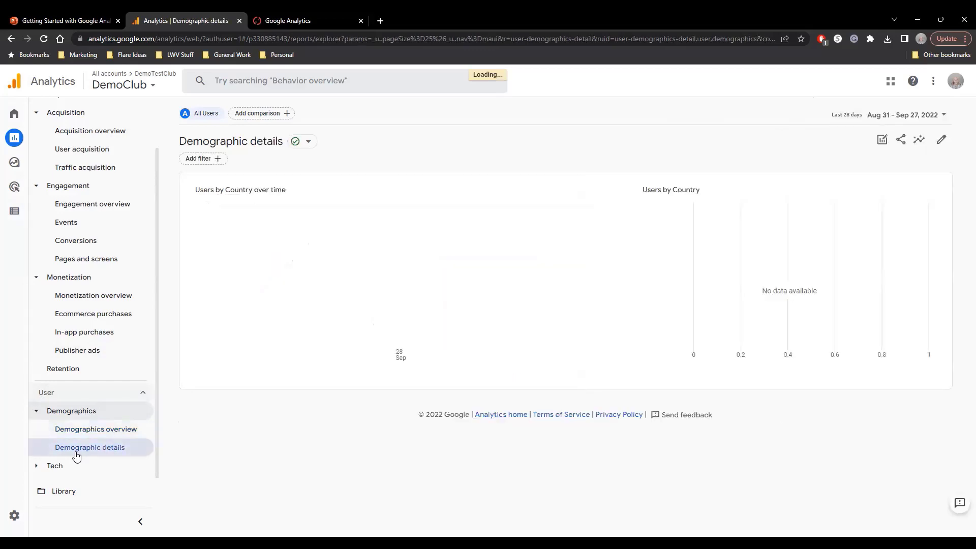
{"action": "scroll", "coordinate": [300, 440], "scroll_direction": "down", "scroll_amount": 3}
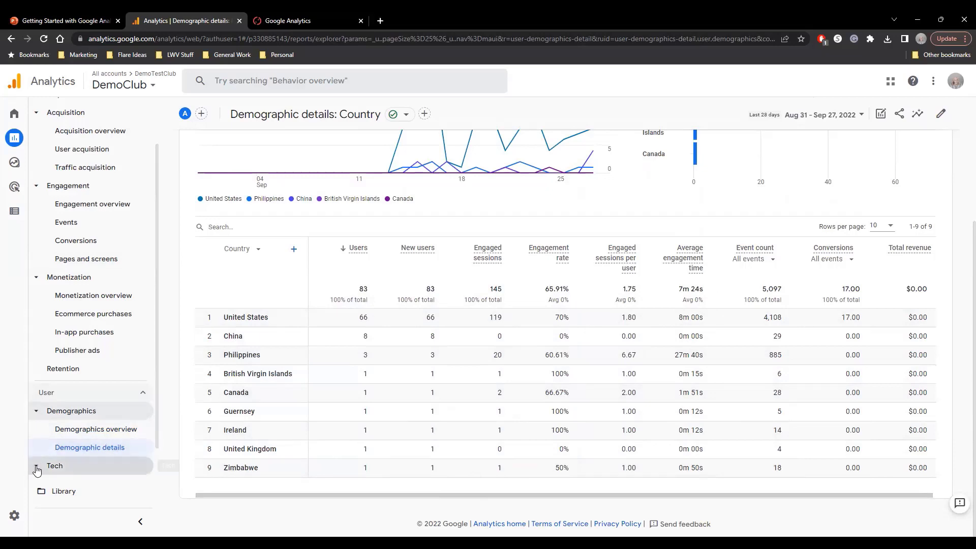
{"action": "left_click", "coordinate": [96, 465]}
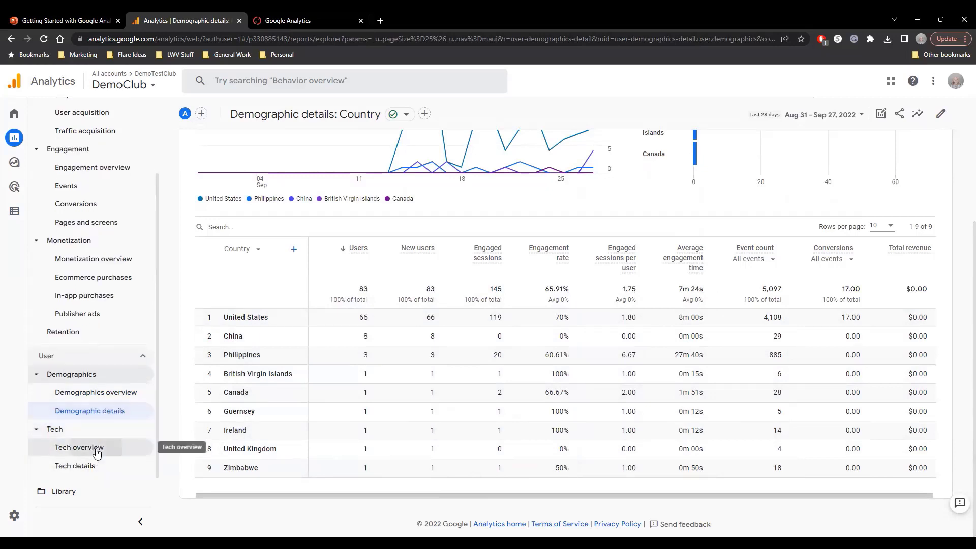
{"action": "left_click", "coordinate": [97, 451]}
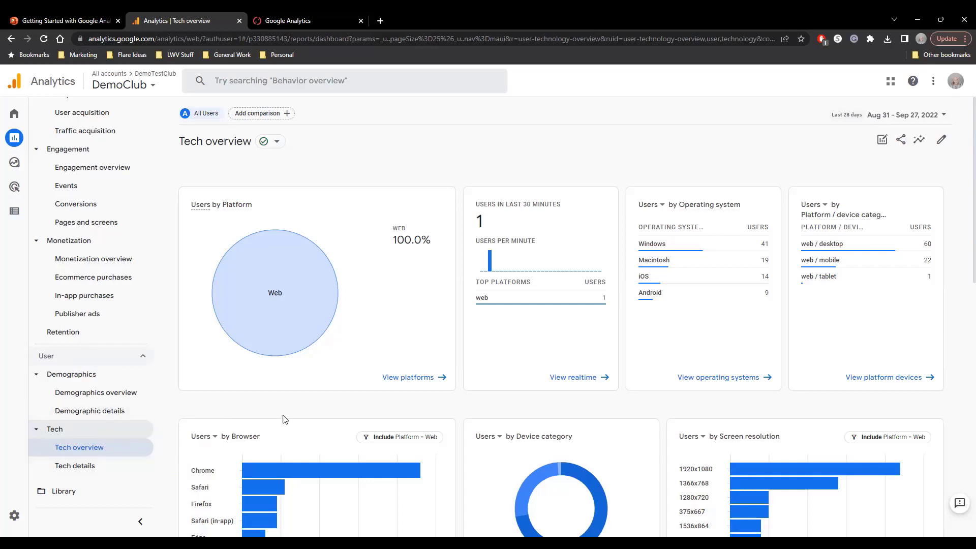
{"action": "scroll", "coordinate": [283, 419], "scroll_direction": "down", "scroll_amount": 3}
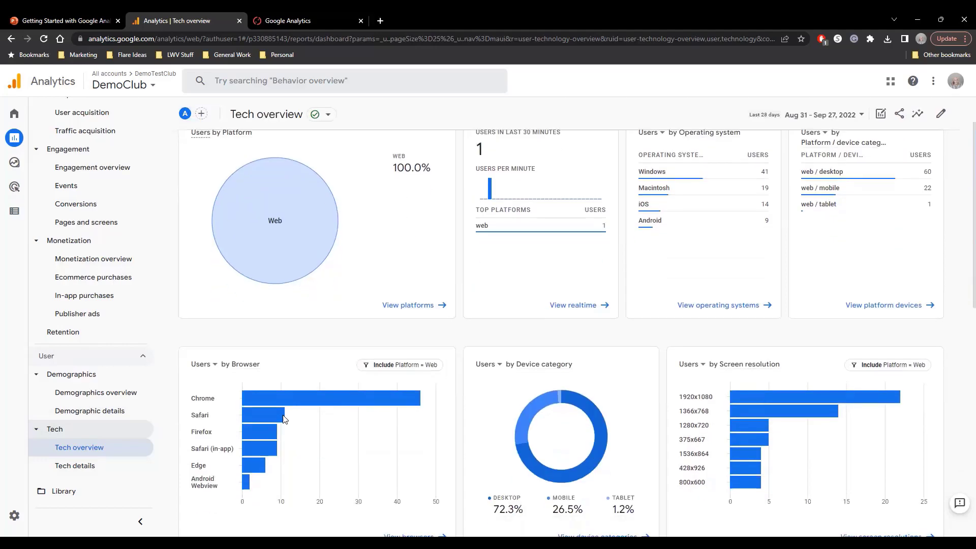
{"action": "scroll", "coordinate": [369, 486], "scroll_direction": "down", "scroll_amount": 4}
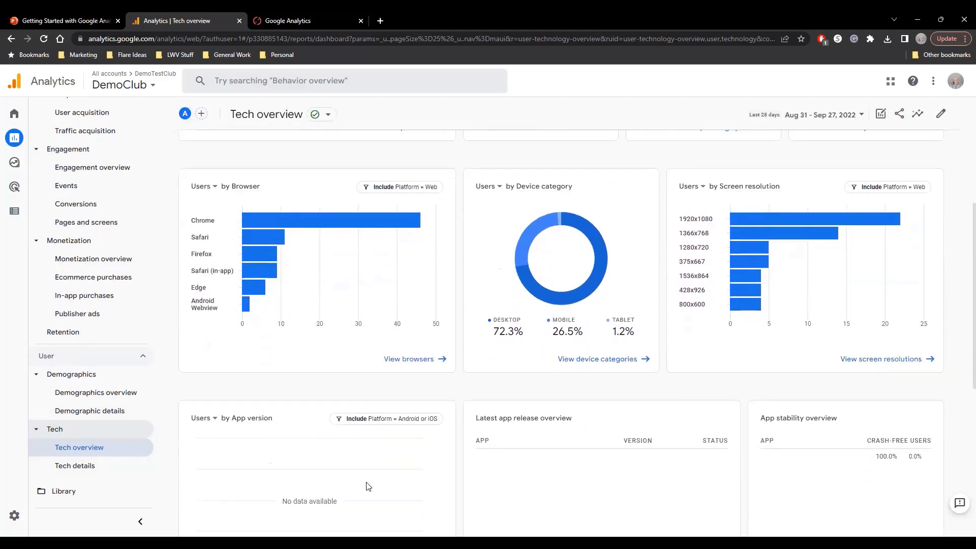
{"action": "scroll", "coordinate": [368, 486], "scroll_direction": "up", "scroll_amount": 3}
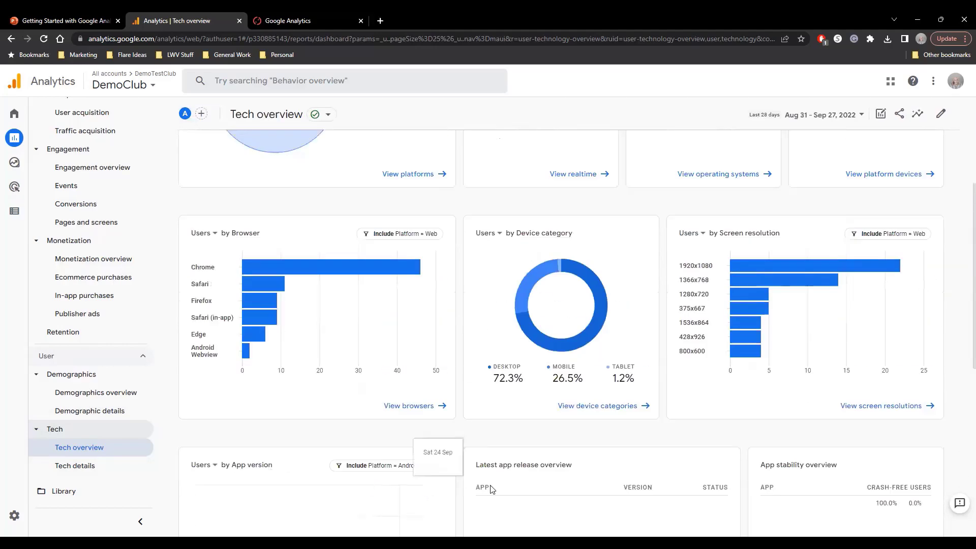
{"action": "mouse_move", "coordinate": [521, 290]}
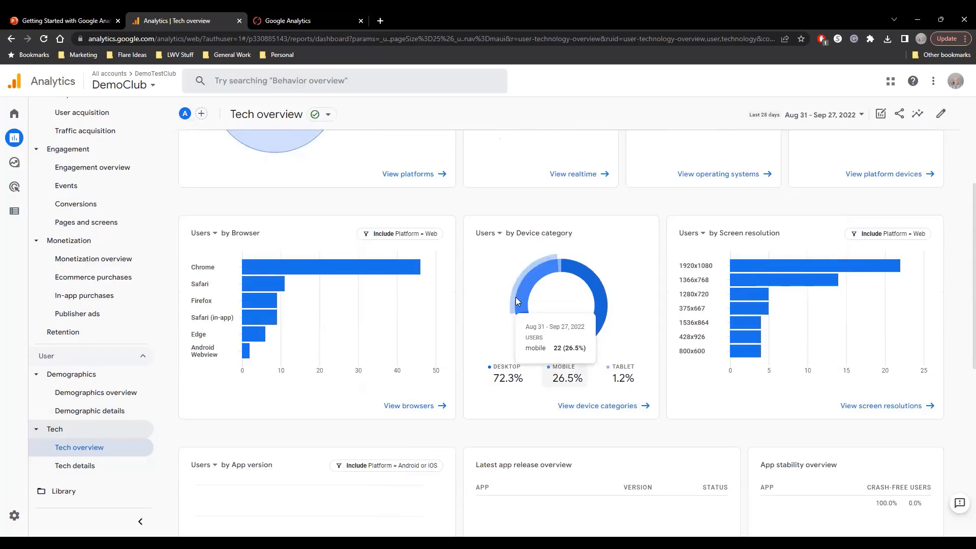
{"action": "mouse_move", "coordinate": [585, 344]}
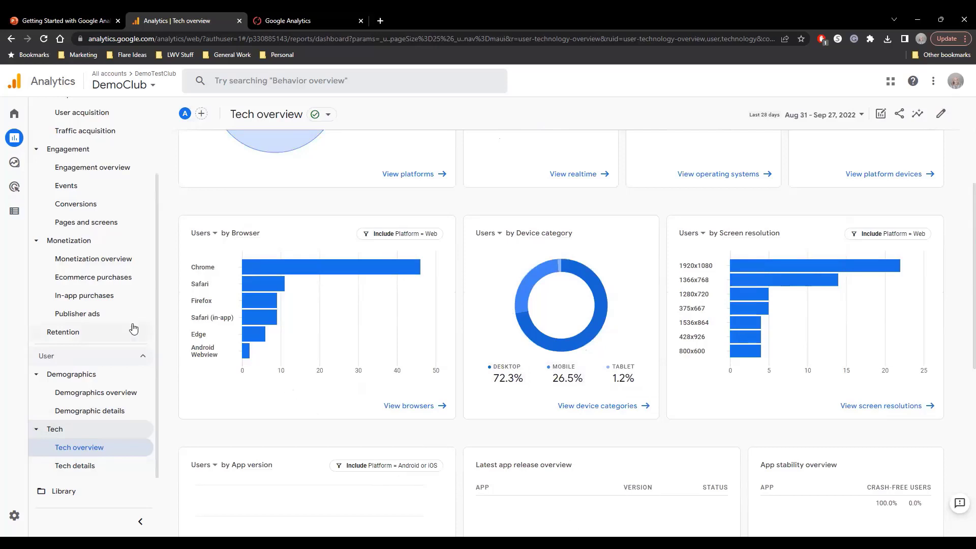
Open the Pages and screens report and look over its primary dimension choices and page table.
{"action": "scroll", "coordinate": [72, 244], "scroll_direction": "up", "scroll_amount": 2}
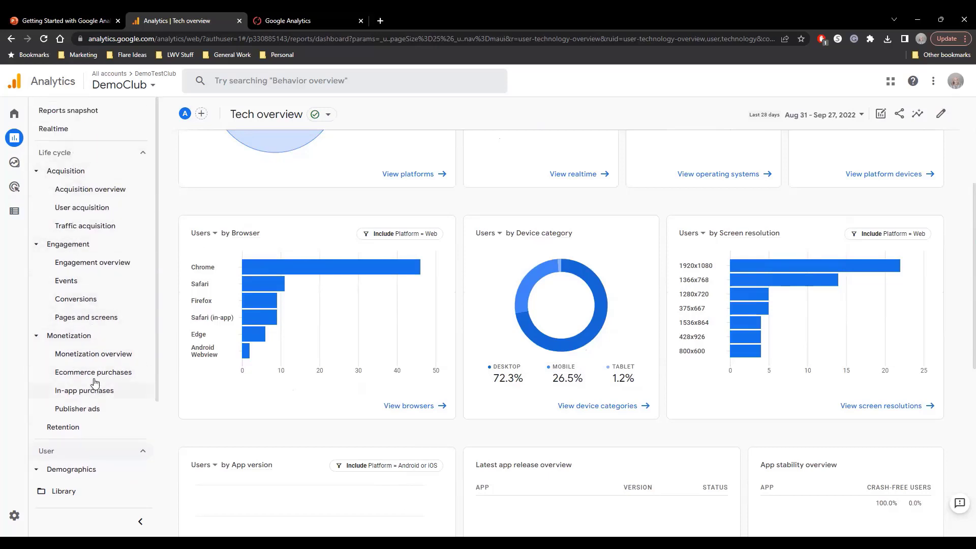
{"action": "left_click", "coordinate": [91, 317]}
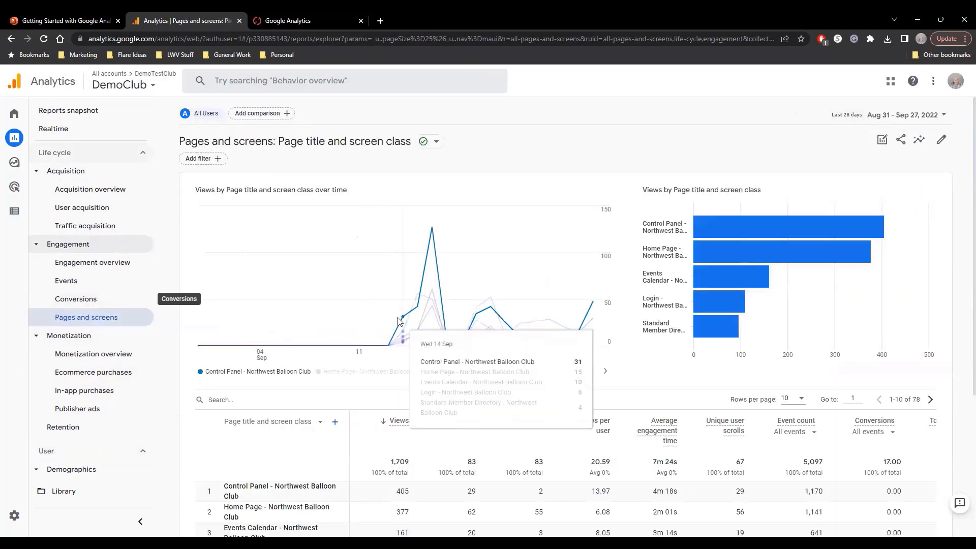
{"action": "scroll", "coordinate": [406, 331], "scroll_direction": "down", "scroll_amount": 1}
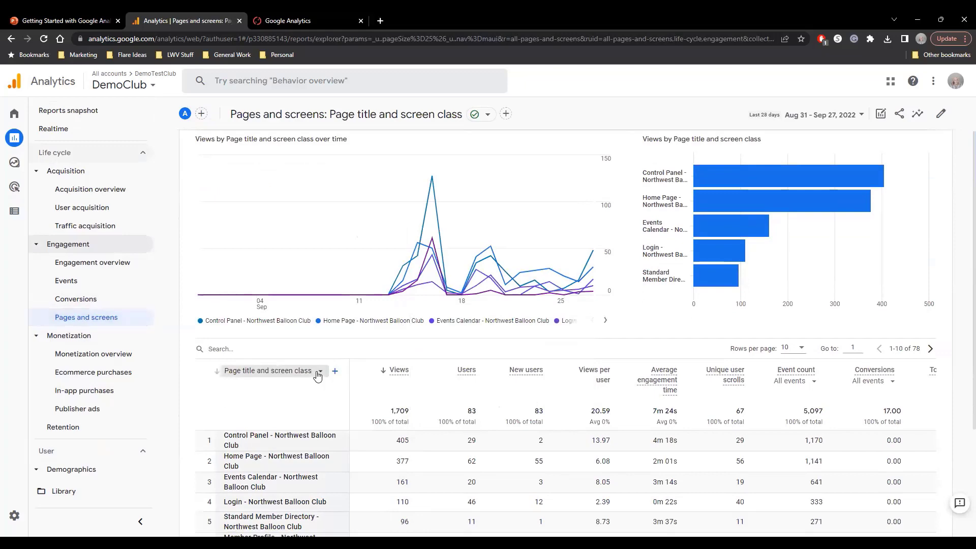
{"action": "left_click", "coordinate": [315, 373]}
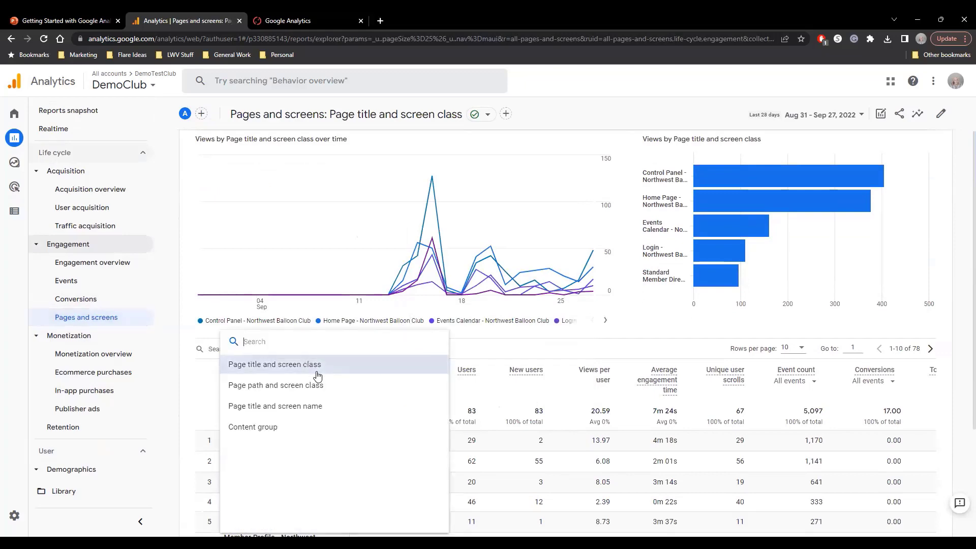
{"action": "left_click", "coordinate": [202, 375]}
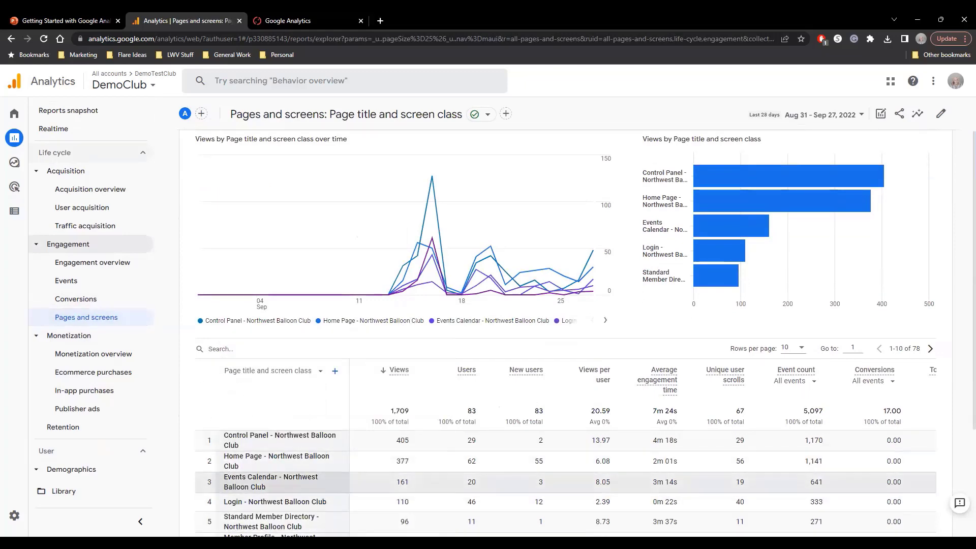
{"action": "scroll", "coordinate": [370, 433], "scroll_direction": "down", "scroll_amount": 3}
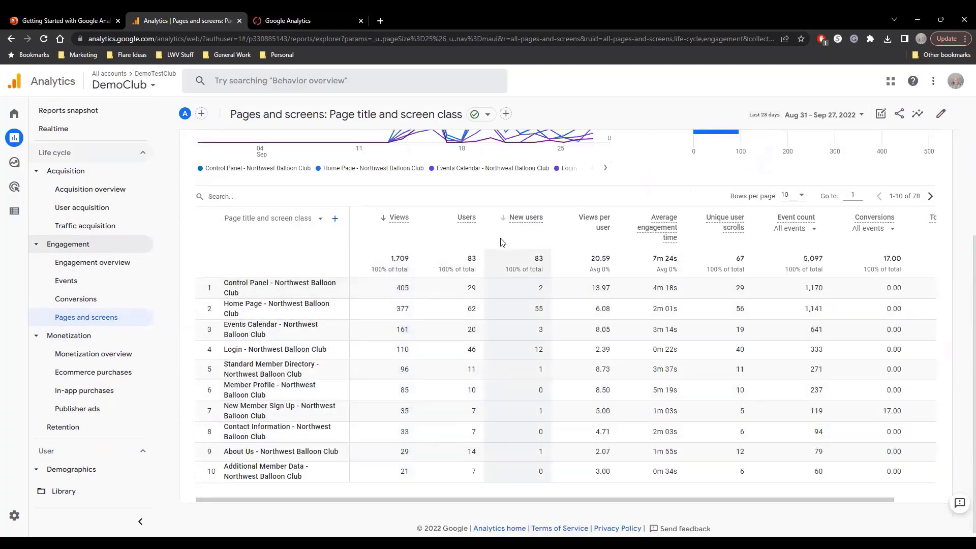
{"action": "scroll", "coordinate": [505, 247], "scroll_direction": "up", "scroll_amount": 4}
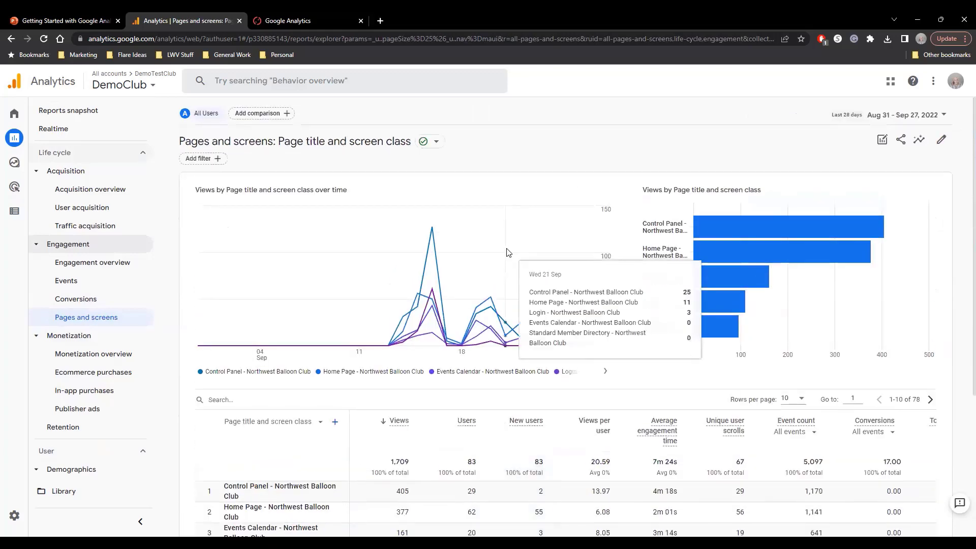
Open the Pages and screens report for customization, review its dimension, metric, filter and chart options, and return without saving.
{"action": "left_click", "coordinate": [942, 140]}
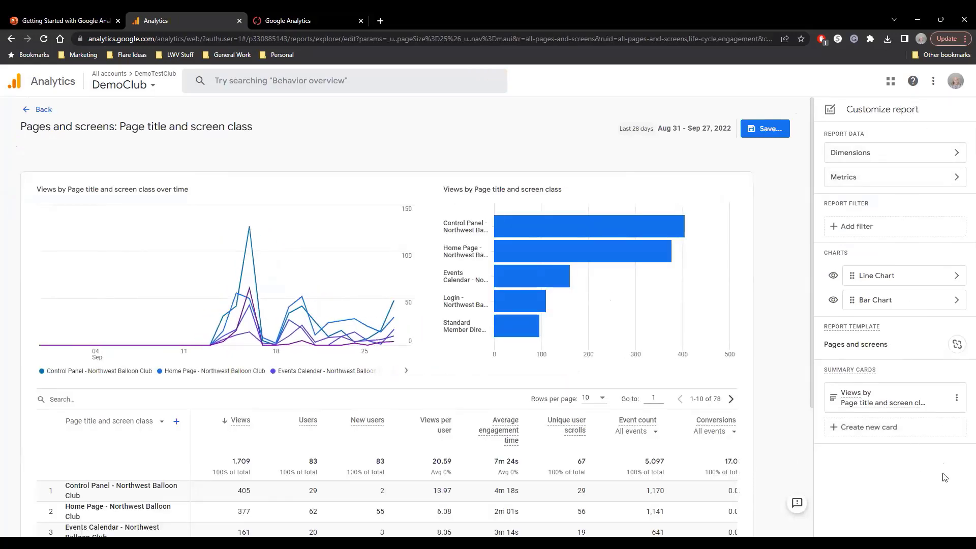
{"action": "scroll", "coordinate": [611, 448], "scroll_direction": "down", "scroll_amount": 1}
{"action": "scroll", "coordinate": [606, 445], "scroll_direction": "down", "scroll_amount": 2}
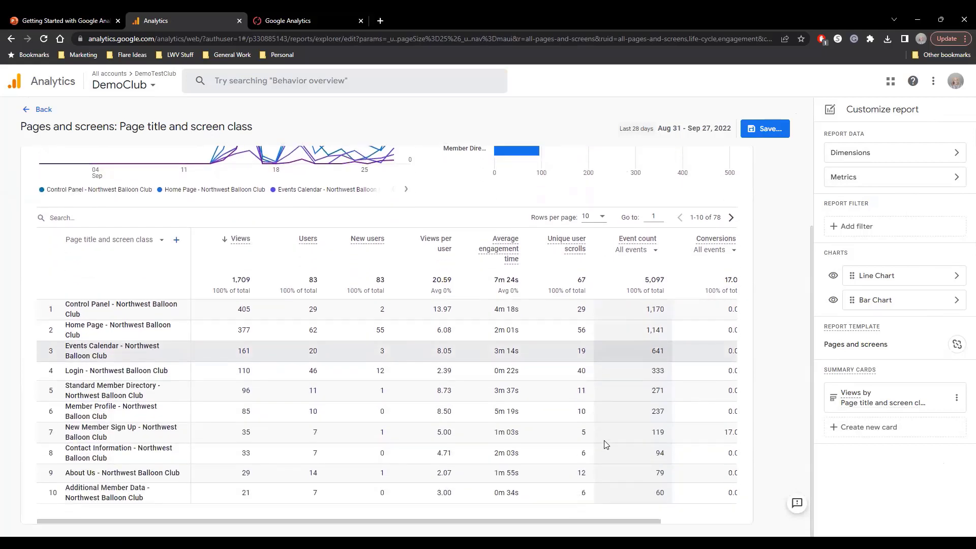
{"action": "scroll", "coordinate": [605, 443], "scroll_direction": "up", "scroll_amount": 3}
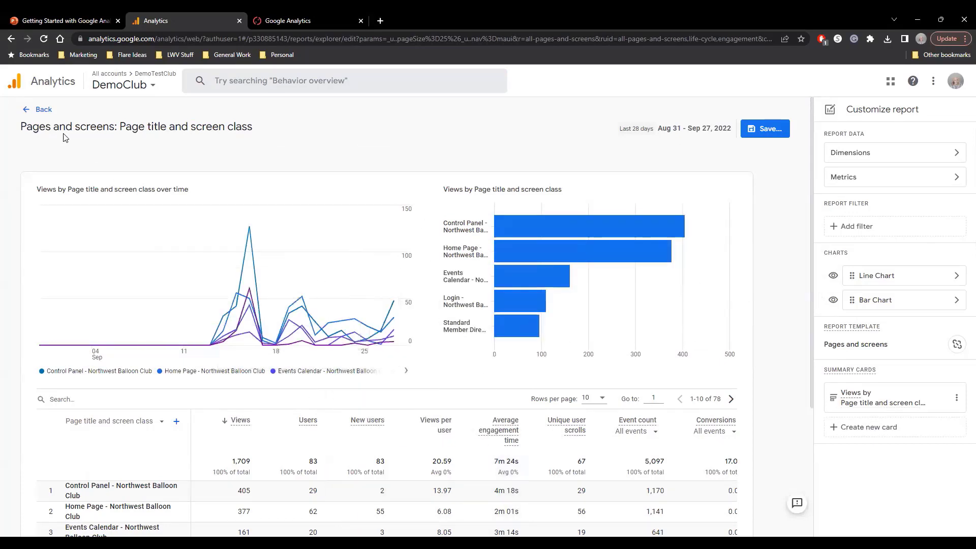
{"action": "mouse_move", "coordinate": [237, 259]}
{"action": "left_click", "coordinate": [45, 114]}
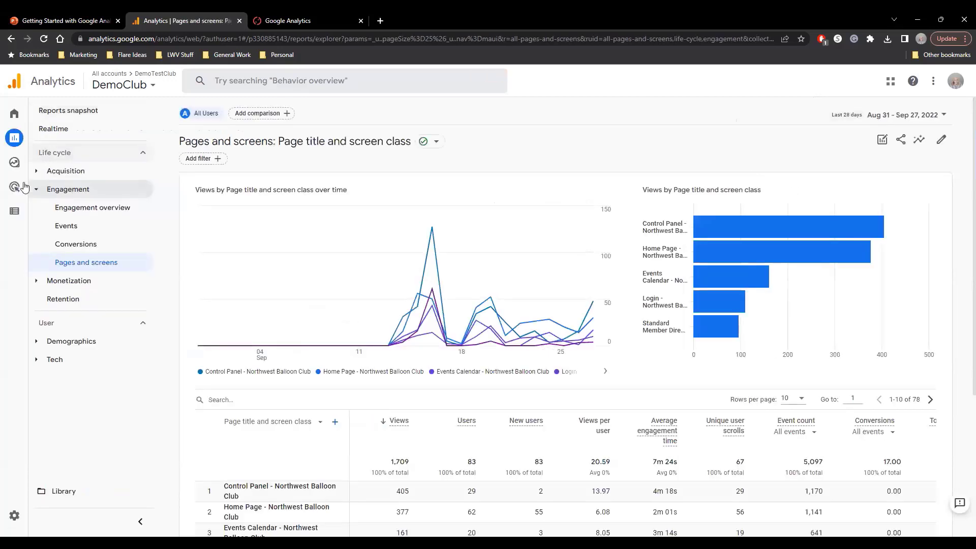
Open Explorations and browse the template gallery's techniques, use cases and industries.
{"action": "mouse_move", "coordinate": [17, 172]}
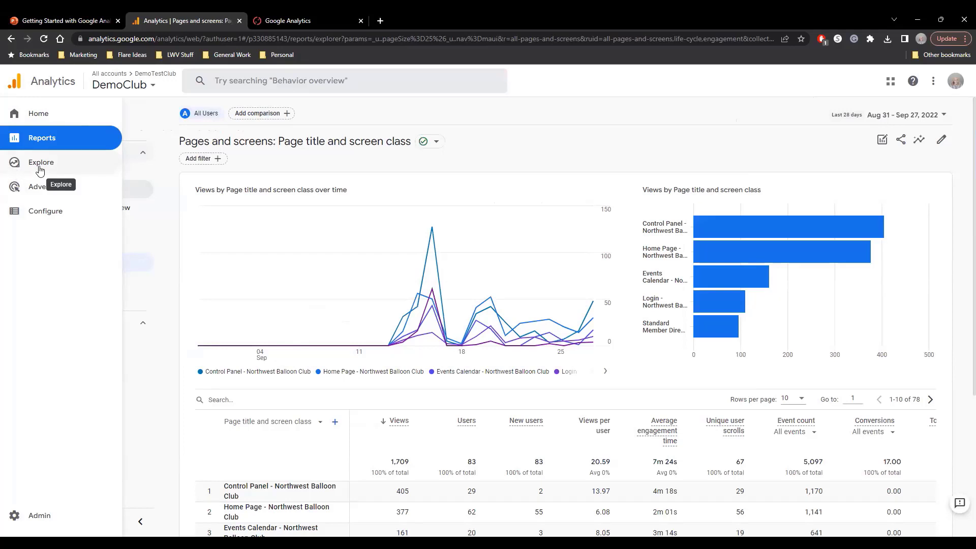
{"action": "left_click", "coordinate": [39, 168]}
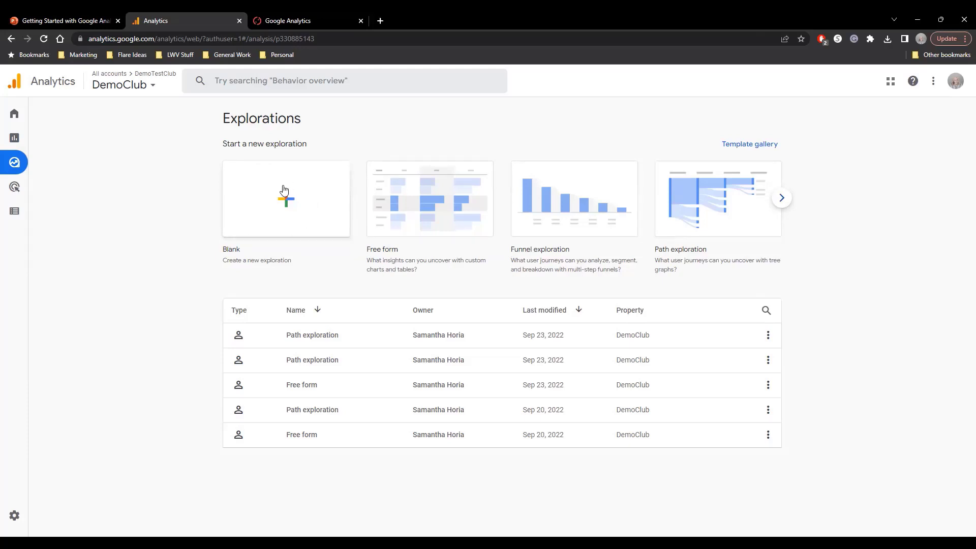
{"action": "left_click", "coordinate": [772, 147]}
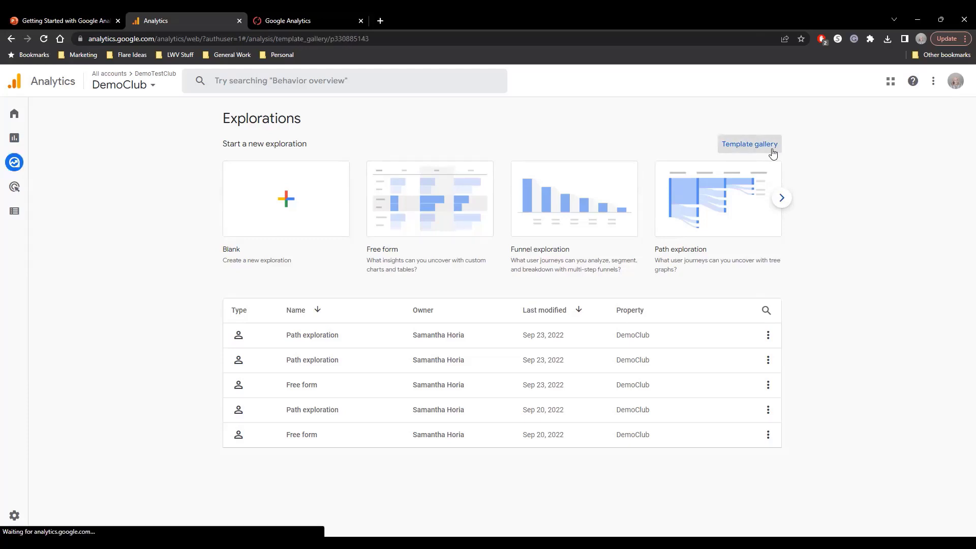
{"action": "scroll", "coordinate": [434, 308], "scroll_direction": "down", "scroll_amount": 3}
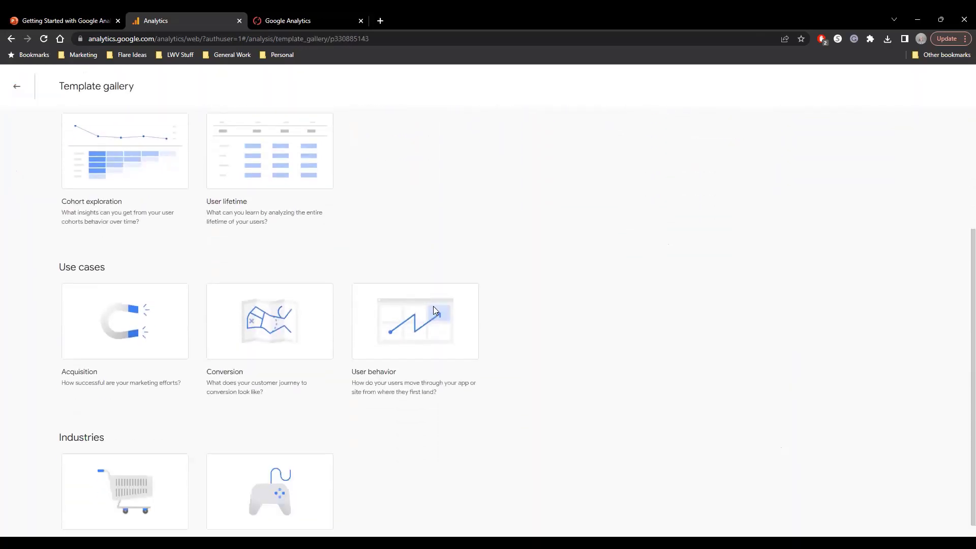
{"action": "scroll", "coordinate": [434, 311], "scroll_direction": "up", "scroll_amount": 5}
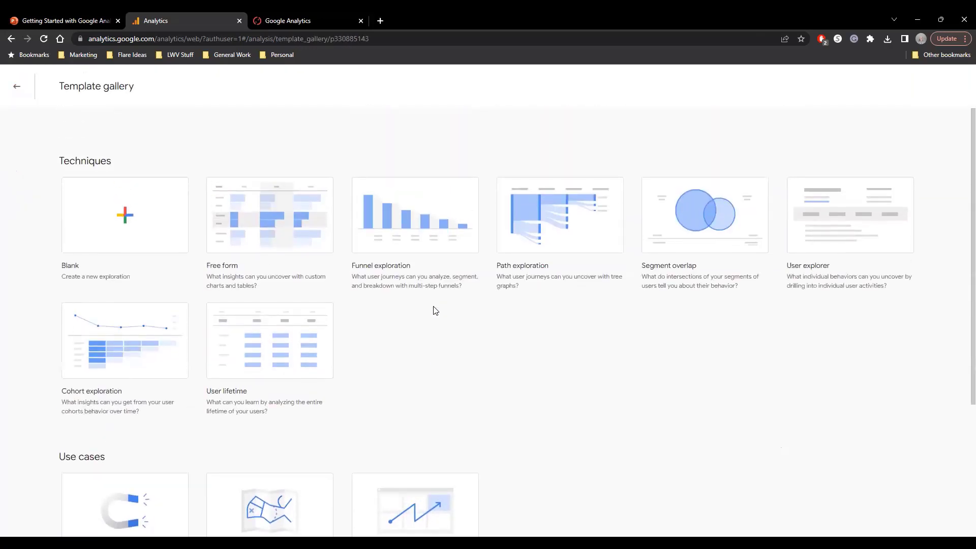
Create a Path exploration from the template gallery and review its selectable dimensions, including Demographics and Geography, without importing any.
{"action": "left_click", "coordinate": [544, 240]}
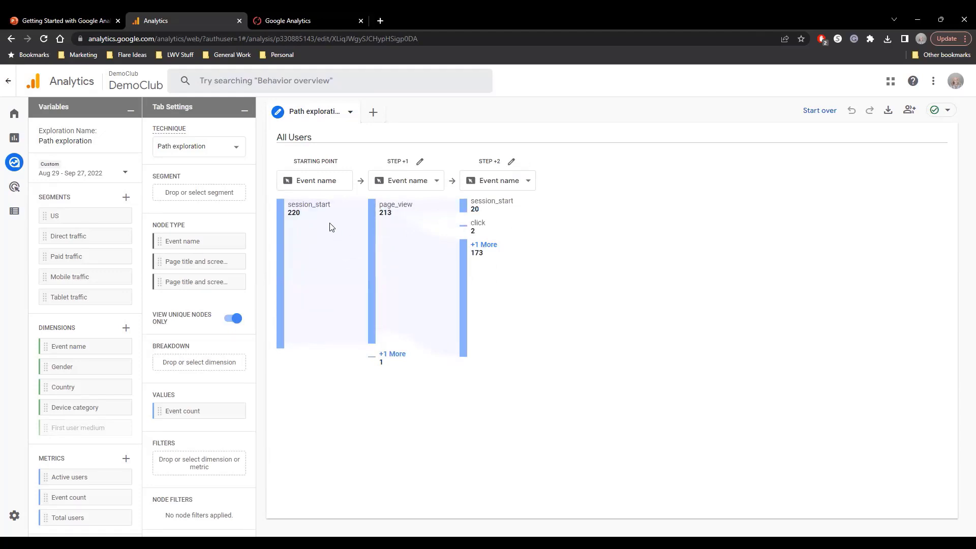
{"action": "mouse_move", "coordinate": [402, 211]}
{"action": "left_click", "coordinate": [126, 329]}
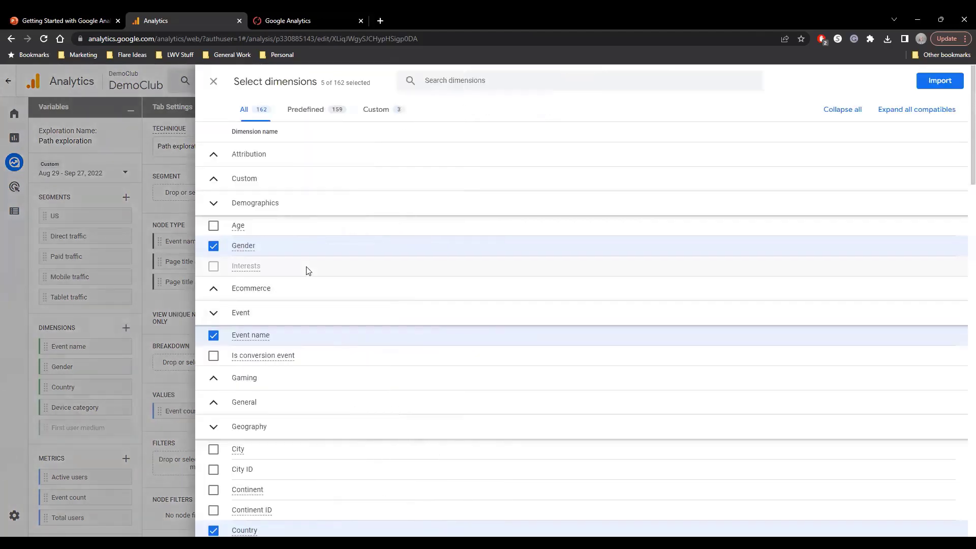
{"action": "scroll", "coordinate": [307, 270], "scroll_direction": "down", "scroll_amount": 3}
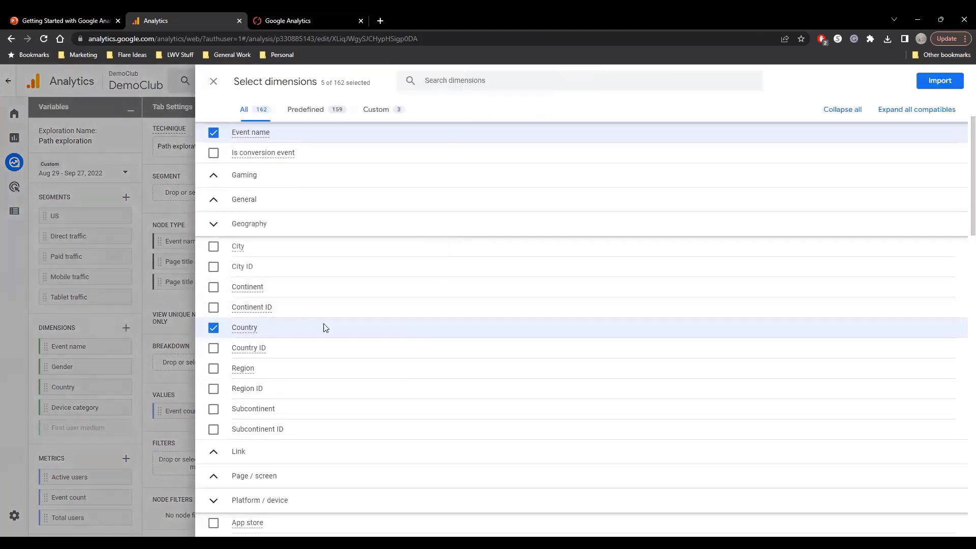
{"action": "scroll", "coordinate": [351, 328], "scroll_direction": "up", "scroll_amount": 3}
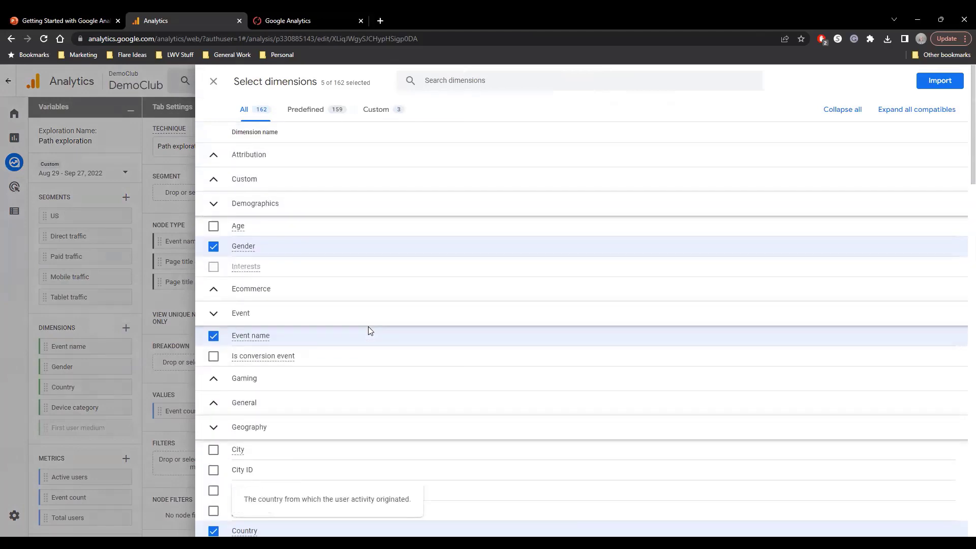
{"action": "left_click", "coordinate": [214, 204]}
{"action": "left_click", "coordinate": [216, 206]}
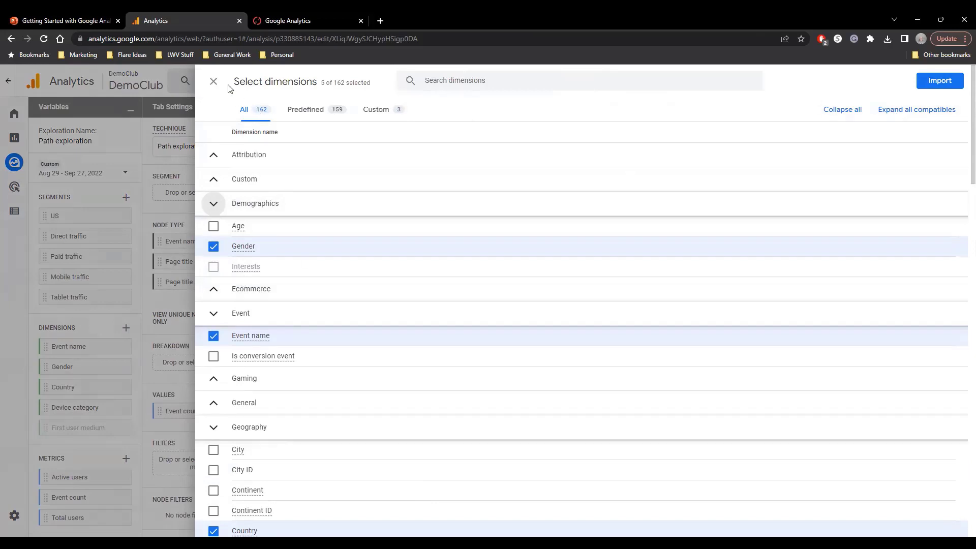
{"action": "left_click", "coordinate": [213, 81]}
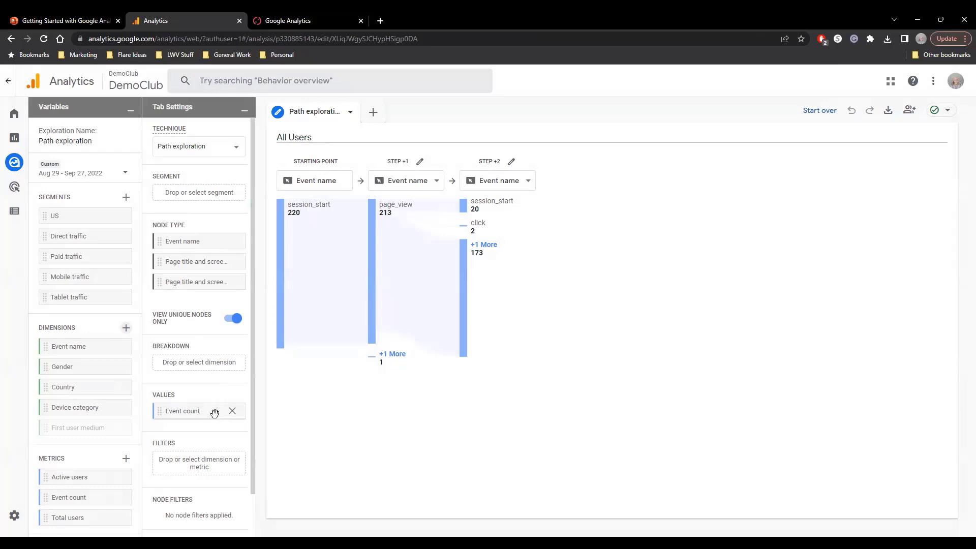
Set the node type of step +1 in the path exploration to Page title and screen class.
{"action": "scroll", "coordinate": [213, 305], "scroll_direction": "down", "scroll_amount": 2}
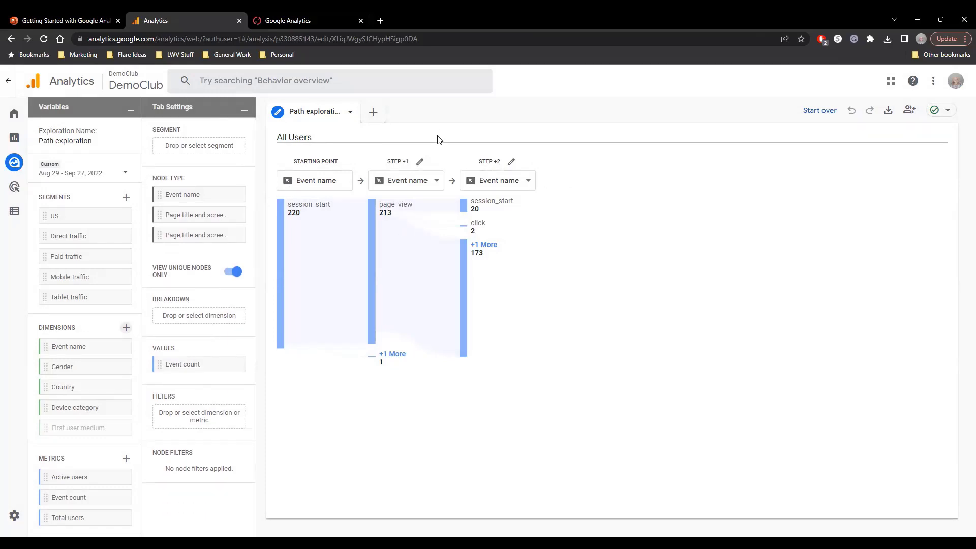
{"action": "left_click", "coordinate": [438, 182]}
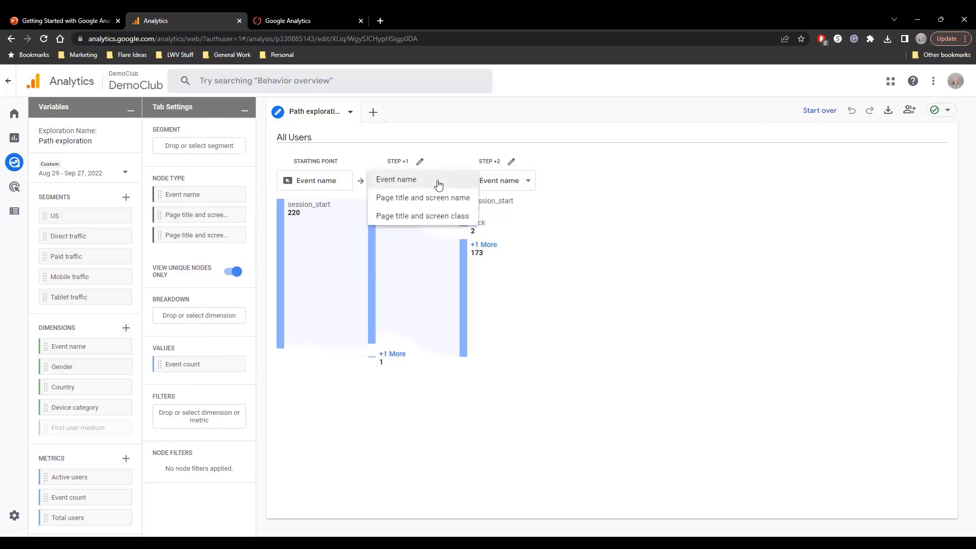
{"action": "left_click", "coordinate": [440, 218]}
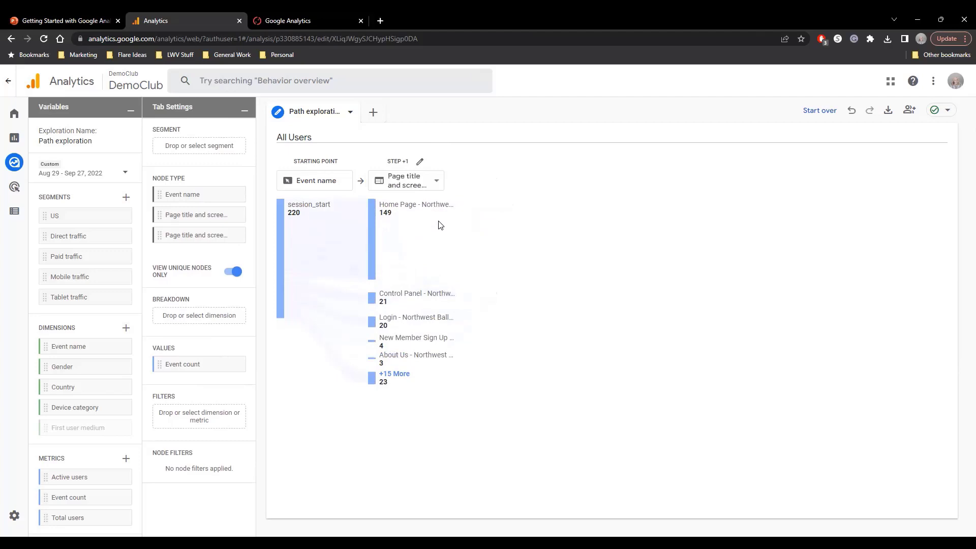
Expand the path from session_start through the Home Page, Login and Home Page nodes to reveal the pages in step +4.
{"action": "mouse_move", "coordinate": [305, 209]}
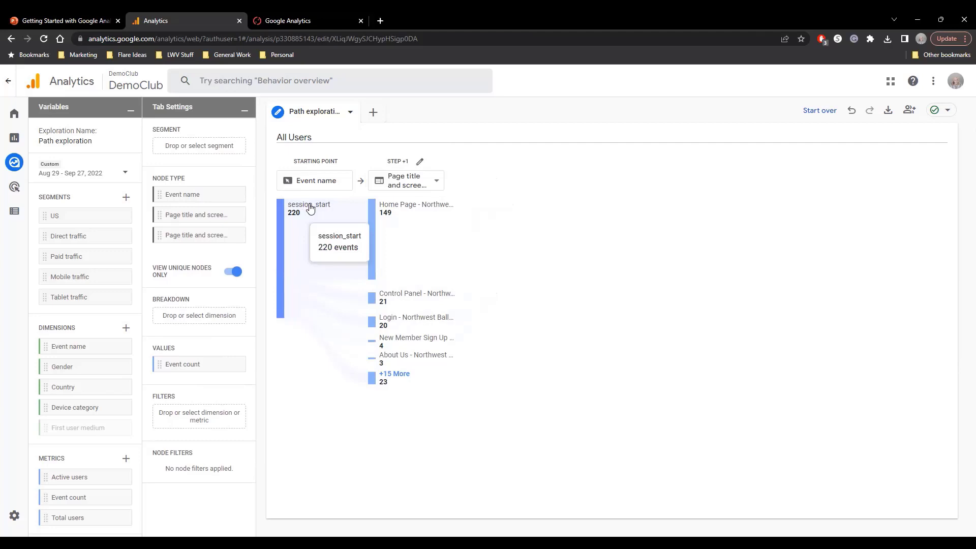
{"action": "mouse_move", "coordinate": [409, 208]}
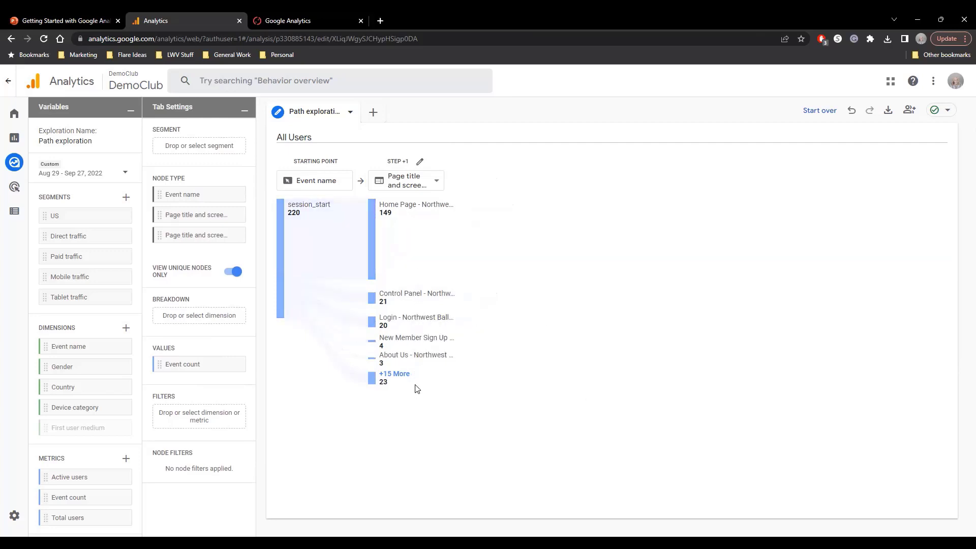
{"action": "mouse_move", "coordinate": [410, 334]}
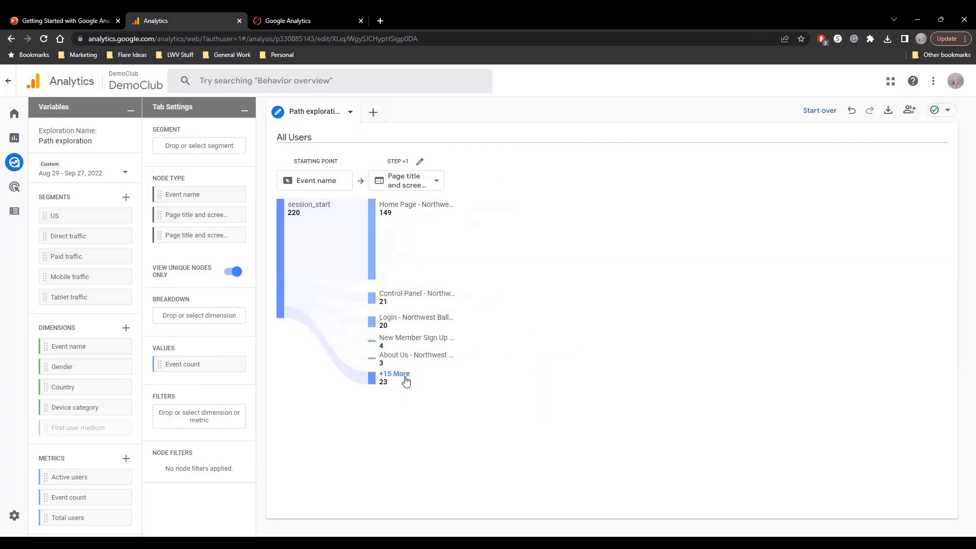
{"action": "mouse_move", "coordinate": [402, 305]}
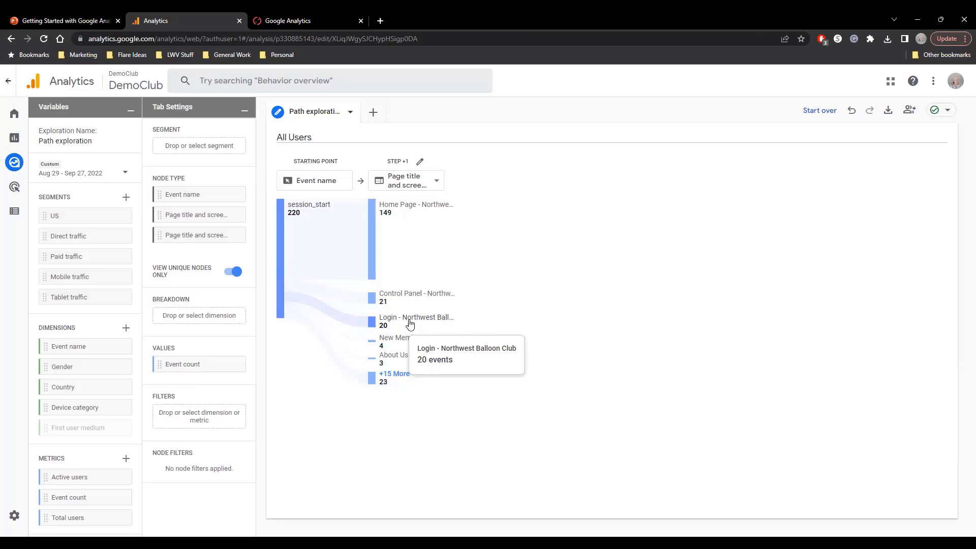
{"action": "left_click", "coordinate": [392, 211]}
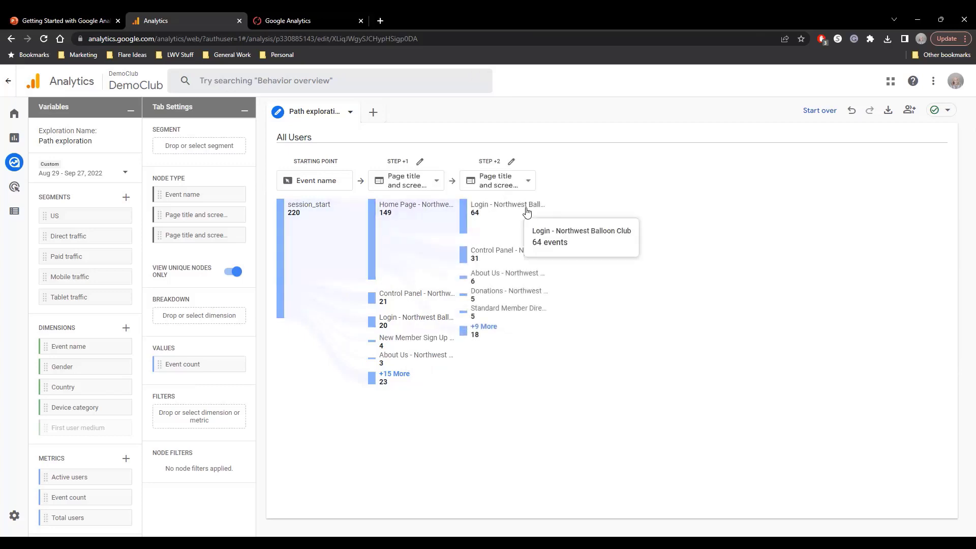
{"action": "left_click", "coordinate": [527, 212]}
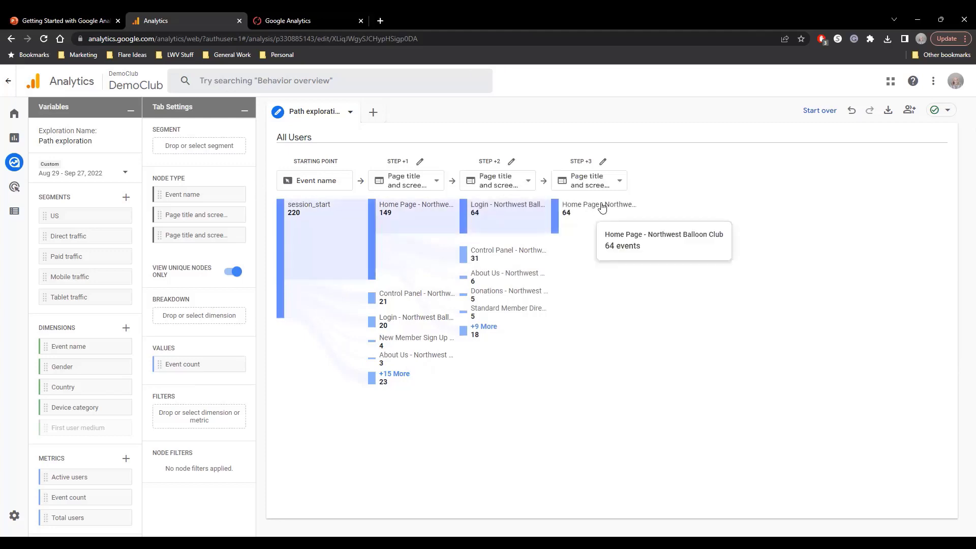
{"action": "left_click", "coordinate": [602, 207]}
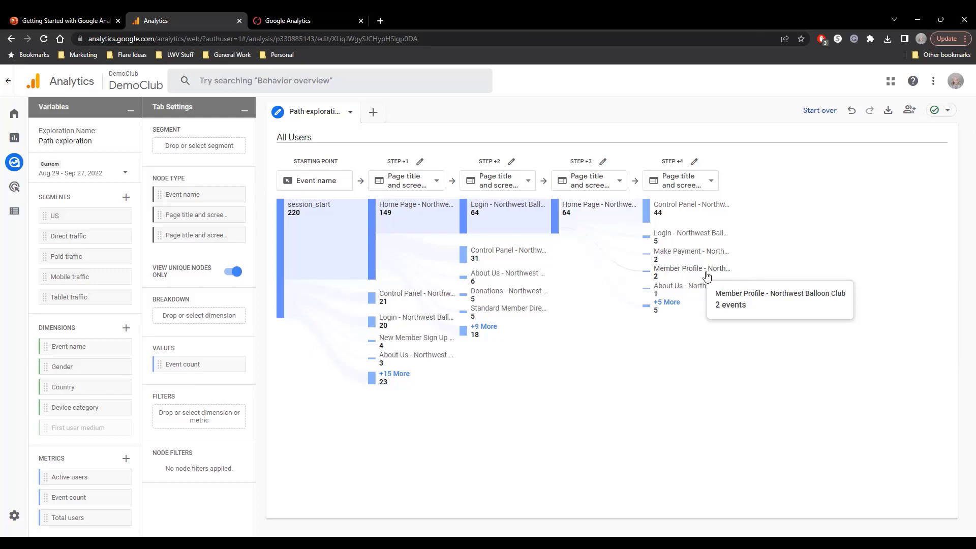
Switch to the Getting Started with Google Analytics presentation in PowerPoint.
{"action": "left_click", "coordinate": [86, 20]}
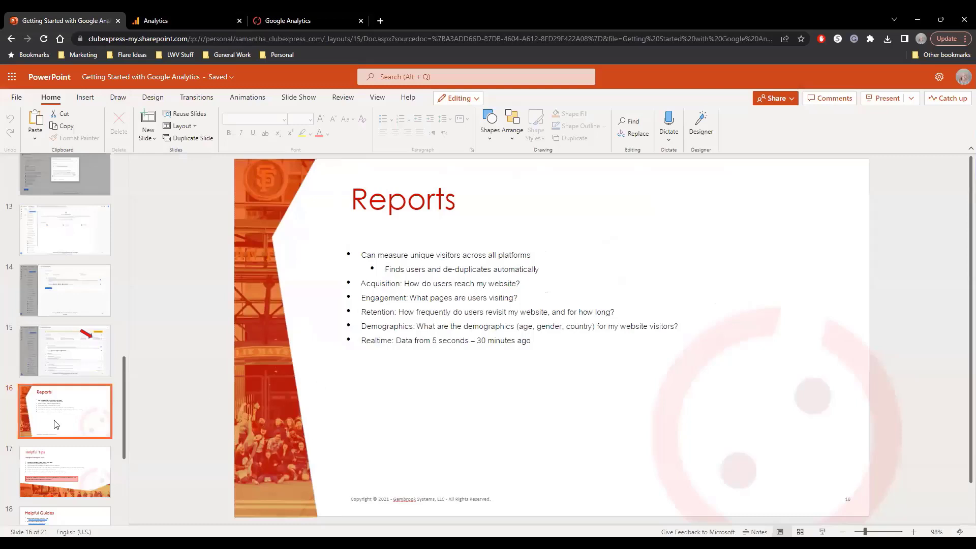
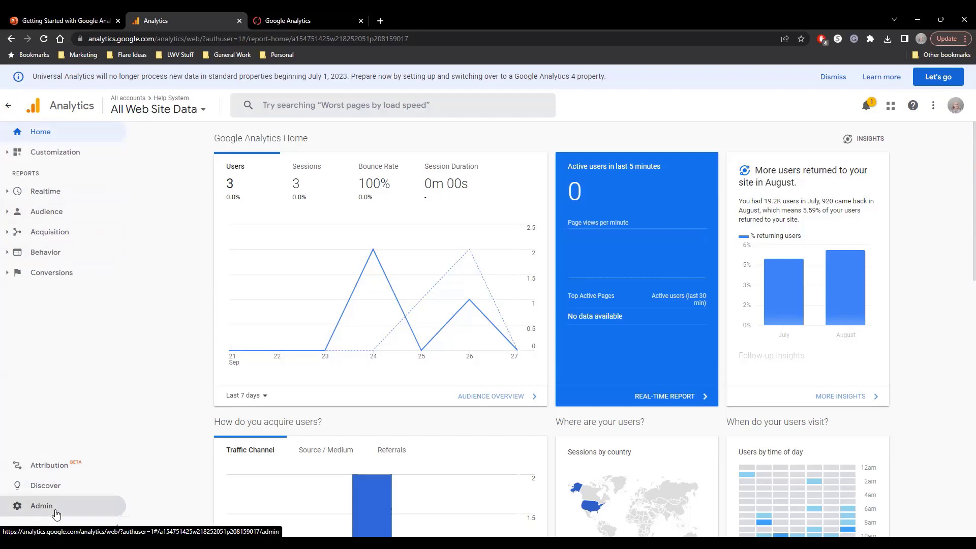
Review the report groups under Customization, Realtime and Audience for the Help System property's All Web Site Data view.
{"action": "left_click", "coordinate": [10, 155]}
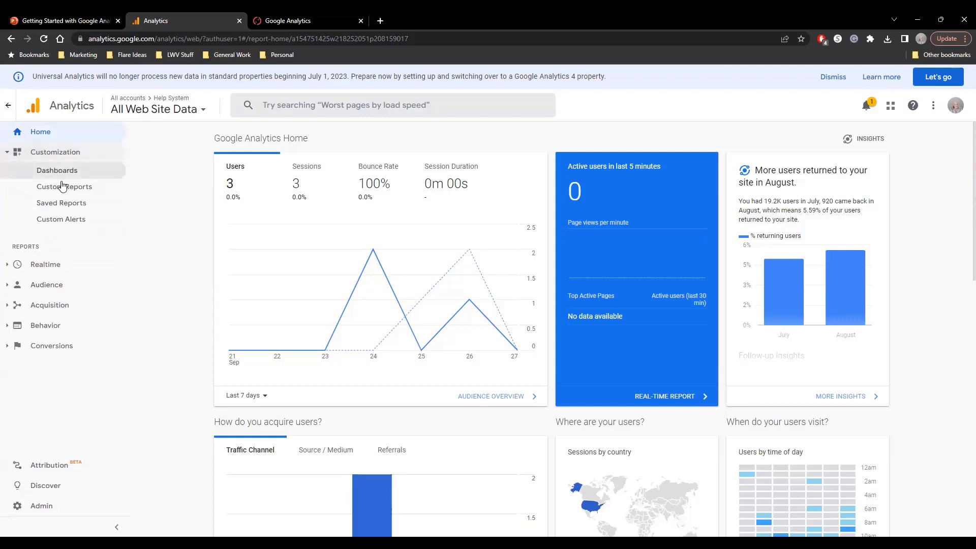
{"action": "left_click", "coordinate": [7, 265]}
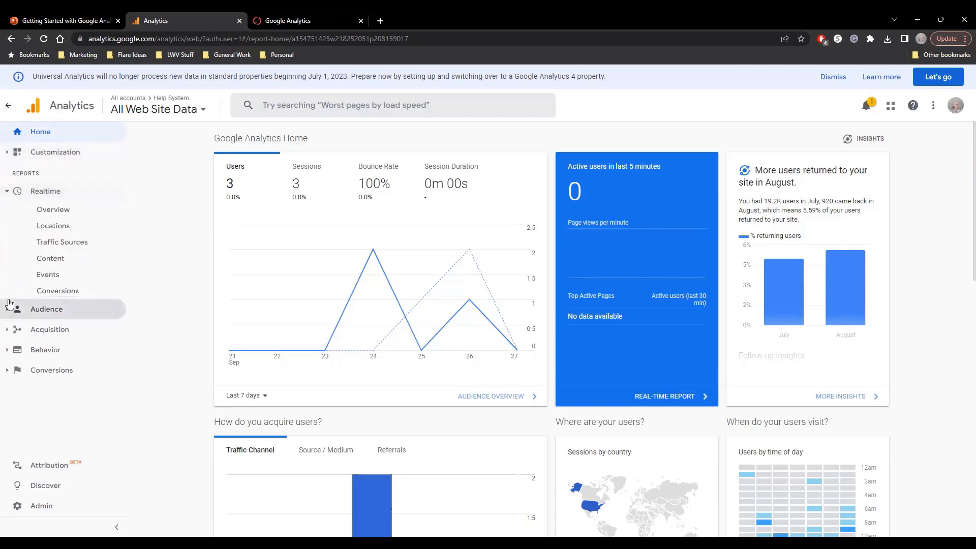
{"action": "left_click", "coordinate": [8, 311]}
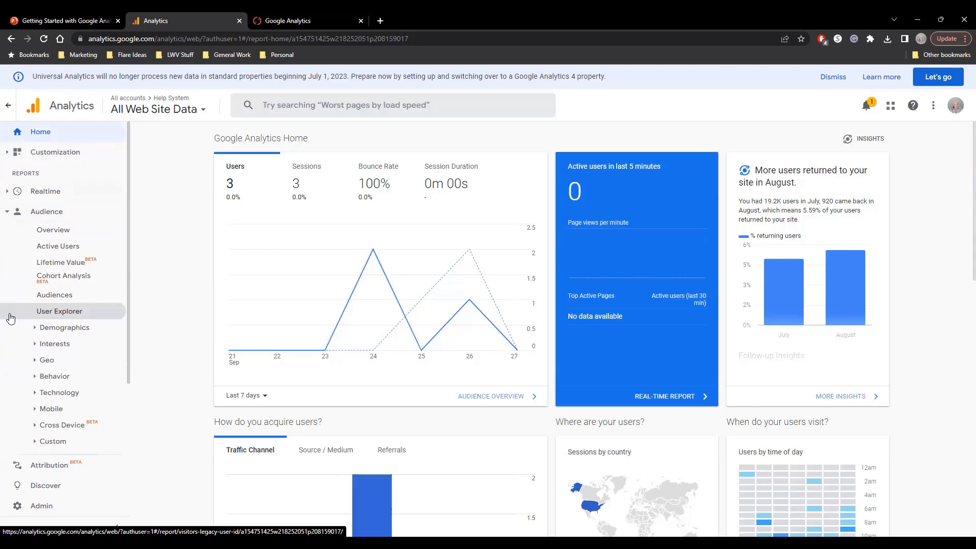
Switch to the DemoClub property of the DemoTestClub account.
{"action": "left_click", "coordinate": [154, 110]}
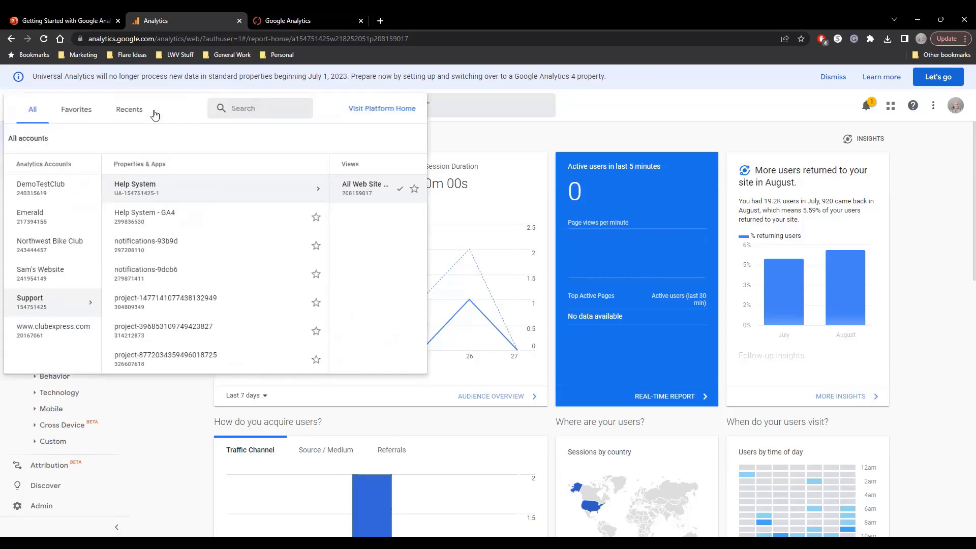
{"action": "left_click", "coordinate": [76, 190]}
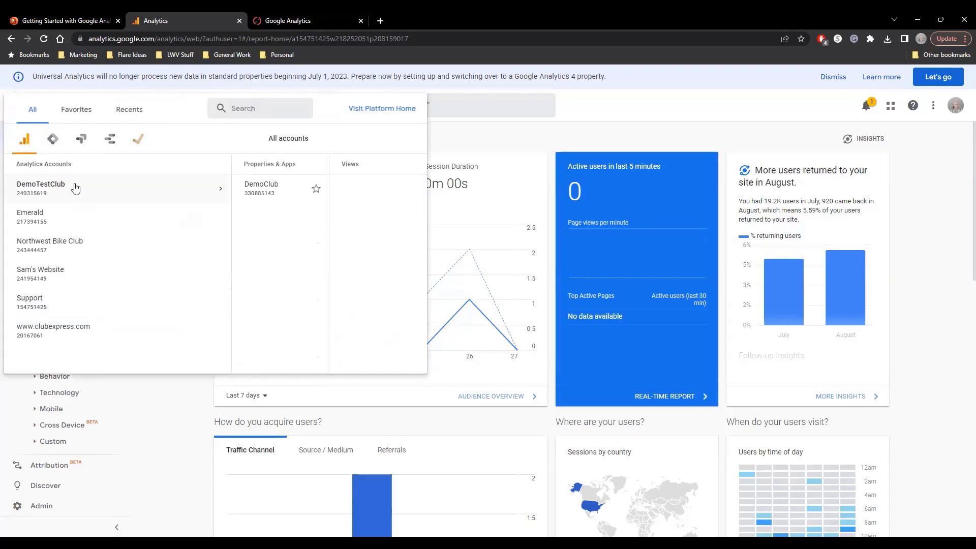
{"action": "left_click", "coordinate": [251, 189]}
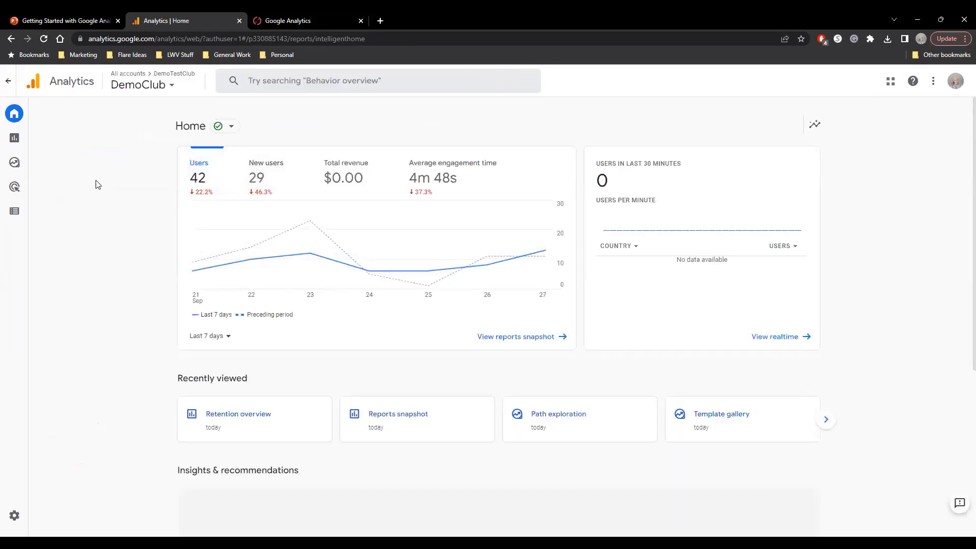
Find the democlub web data stream in the DemoClub property's admin settings, copy its measurement ID and close the stream details.
{"action": "left_click", "coordinate": [14, 516]}
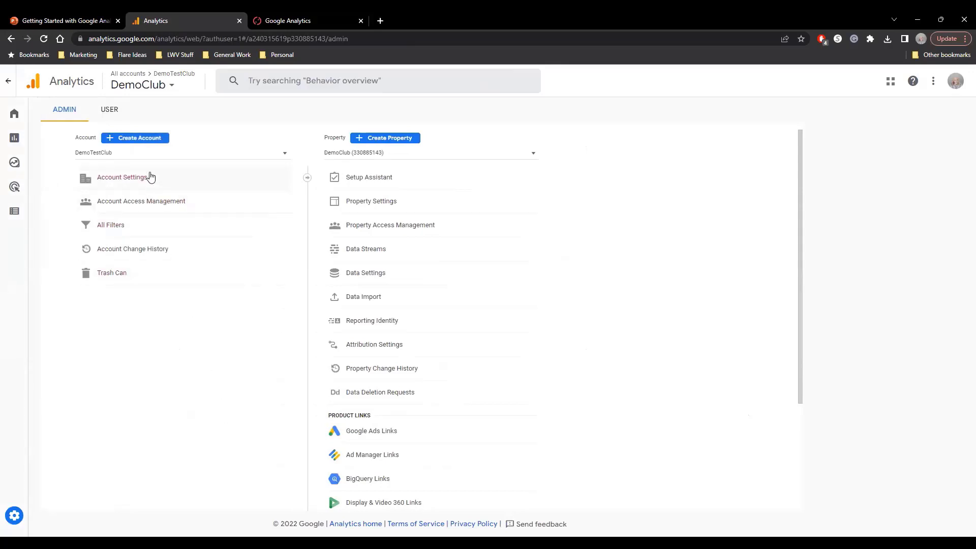
{"action": "left_click", "coordinate": [395, 209]}
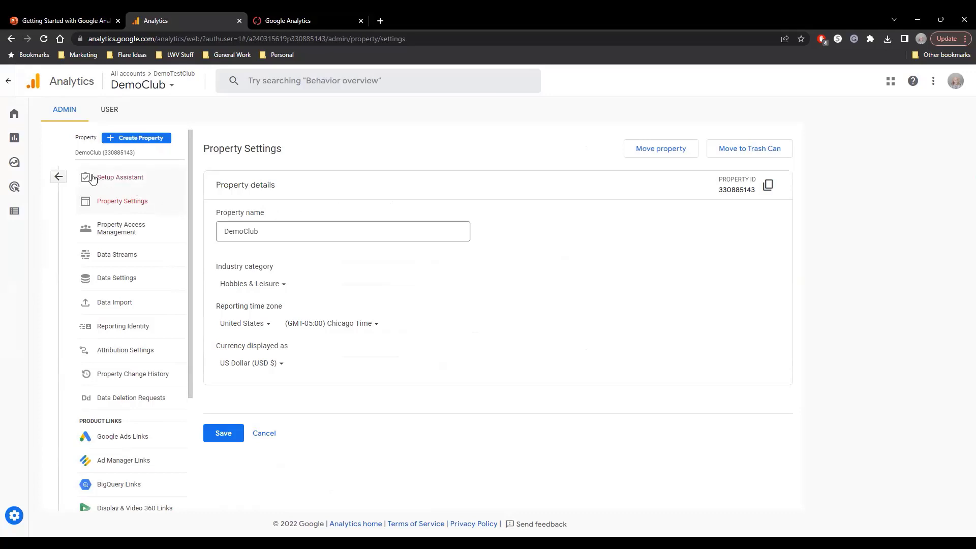
{"action": "left_click", "coordinate": [113, 256]}
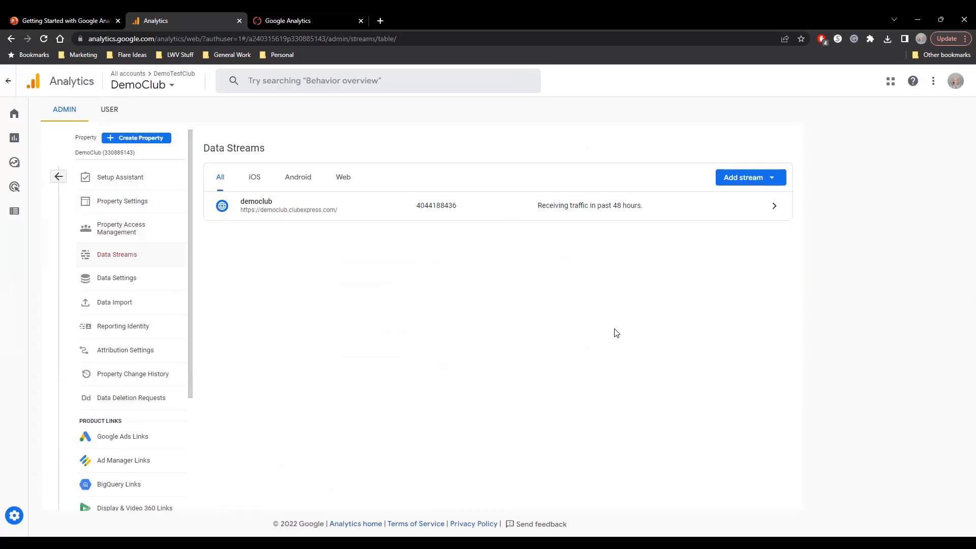
{"action": "left_click", "coordinate": [285, 215]}
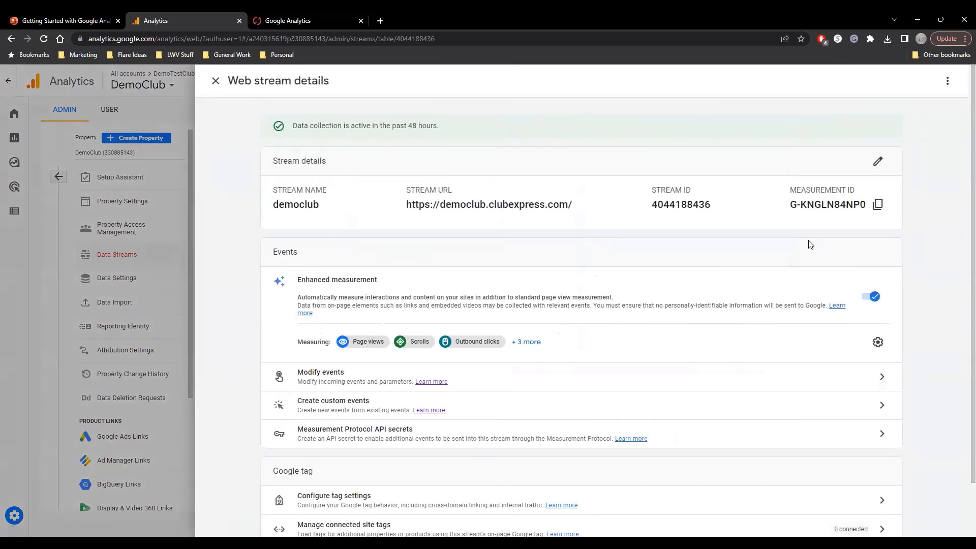
{"action": "left_click", "coordinate": [878, 203]}
{"action": "left_click", "coordinate": [215, 81]}
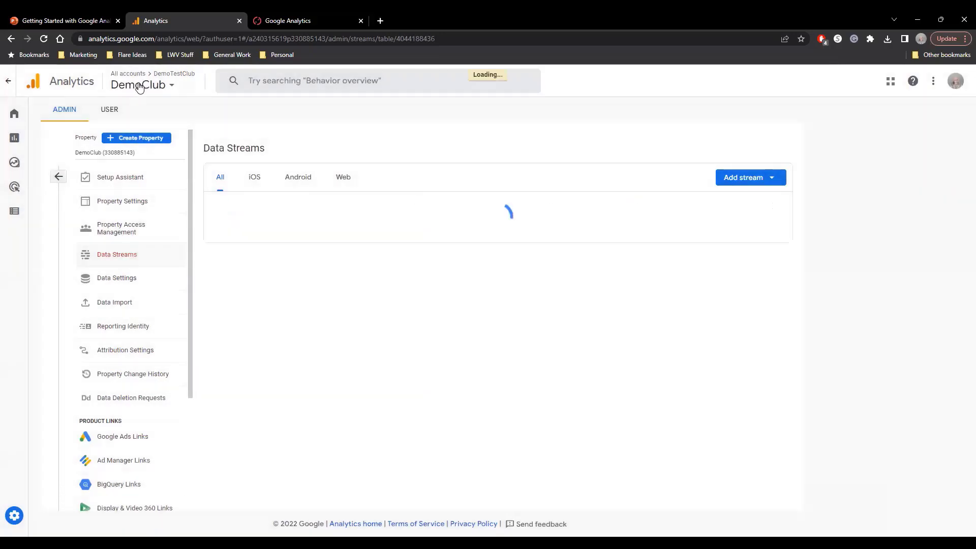
Switch to the Northwest Bike Club property and open the details of its Northwest Balloon Club web stream.
{"action": "left_click", "coordinate": [140, 85]}
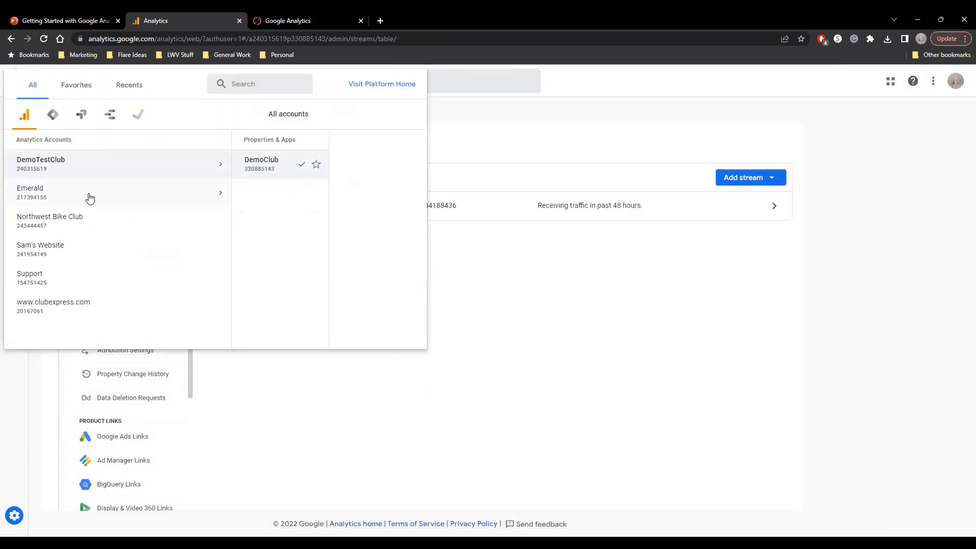
{"action": "left_click", "coordinate": [80, 226]}
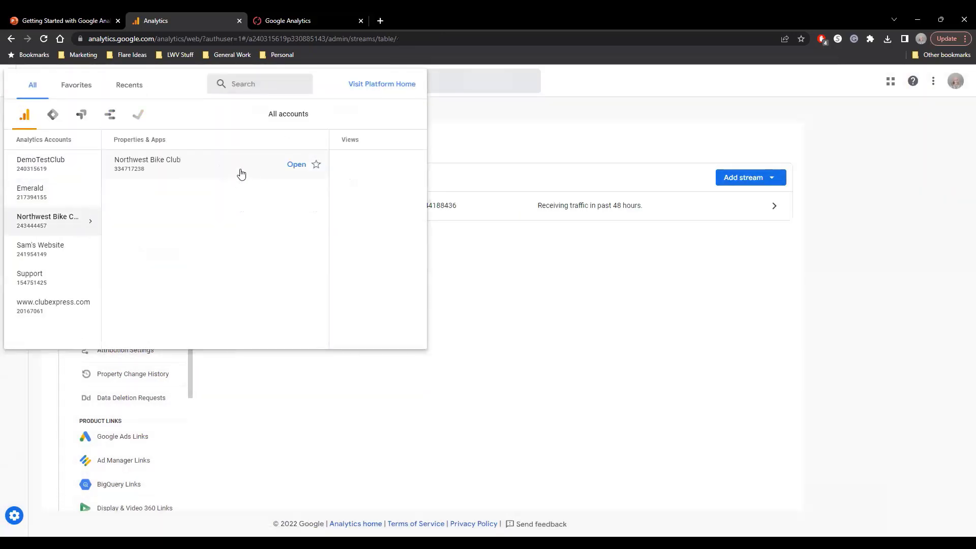
{"action": "left_click", "coordinate": [249, 173]}
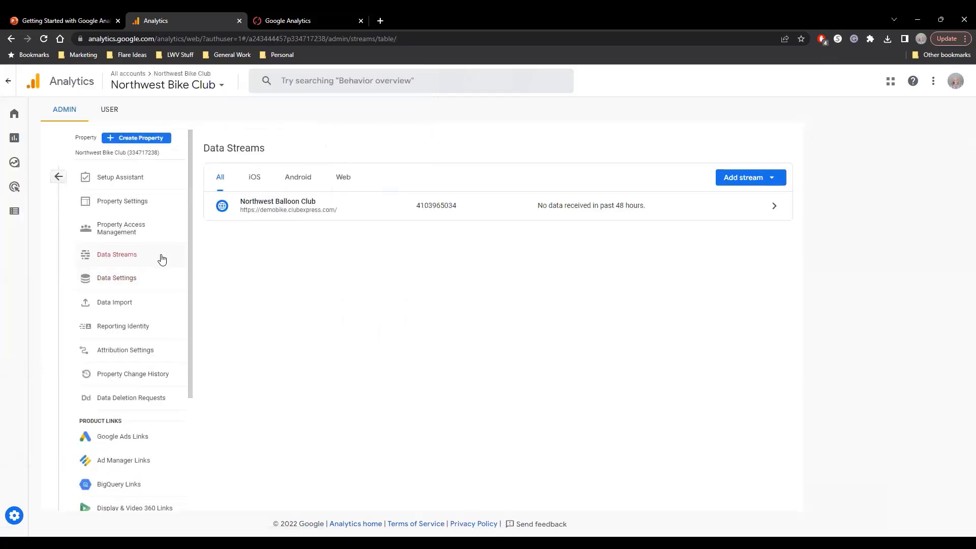
{"action": "left_click", "coordinate": [572, 215]}
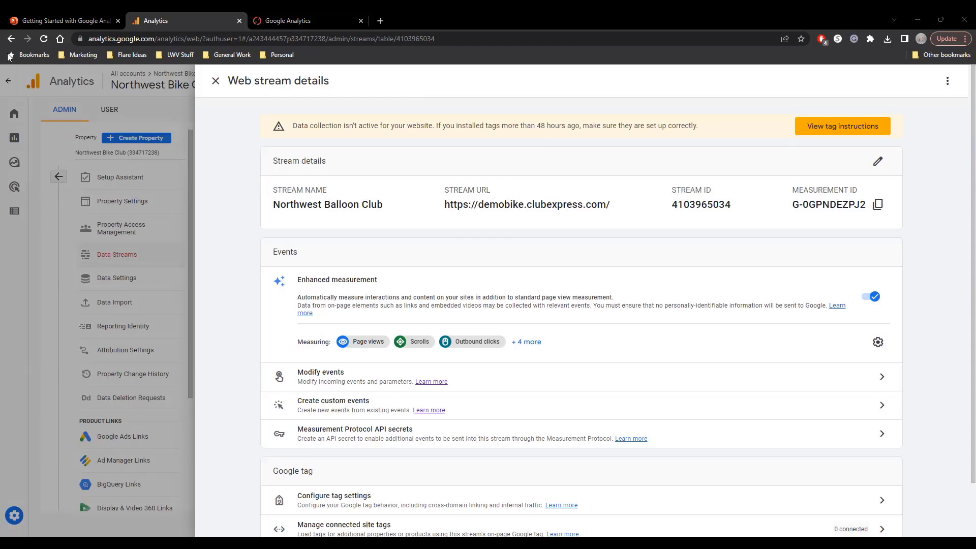
Open the demobike ClubExpress site's Website Options in a new browser tab and locate the Google Analytics 4 Measurement ID setting.
{"action": "left_click", "coordinate": [374, 24]}
{"action": "type", "text": "demobike.clubexpress.com"}
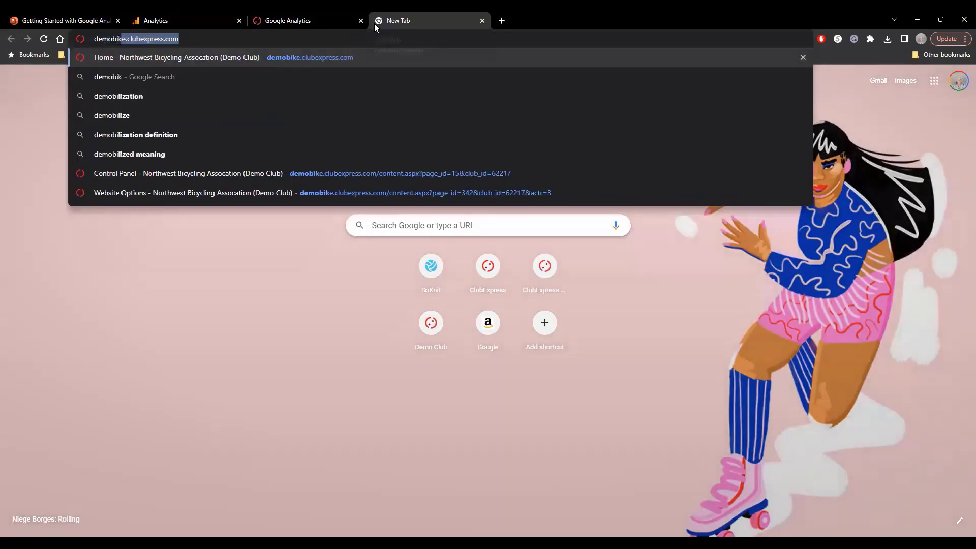
{"action": "key", "text": "Return"}
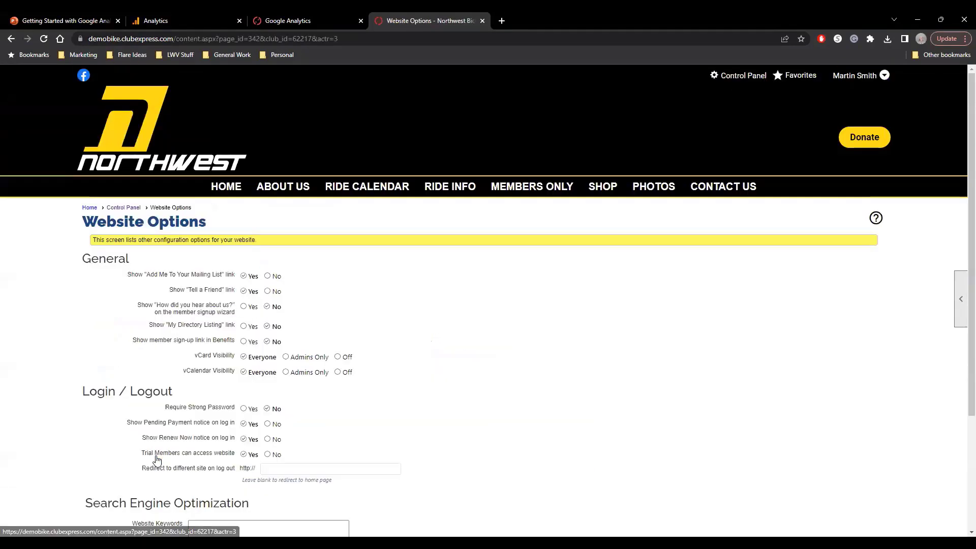
{"action": "scroll", "coordinate": [160, 445], "scroll_direction": "down", "scroll_amount": 3}
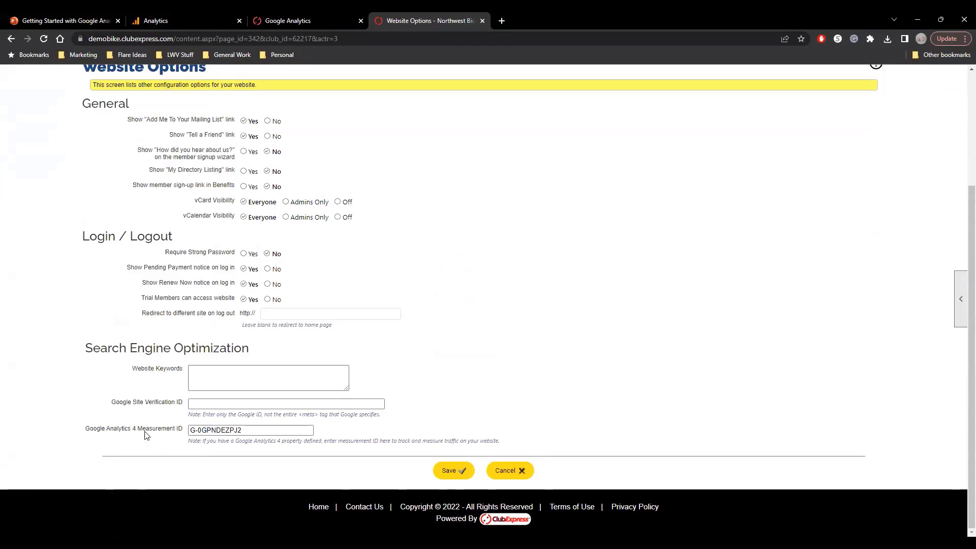
{"action": "left_click", "coordinate": [222, 404]}
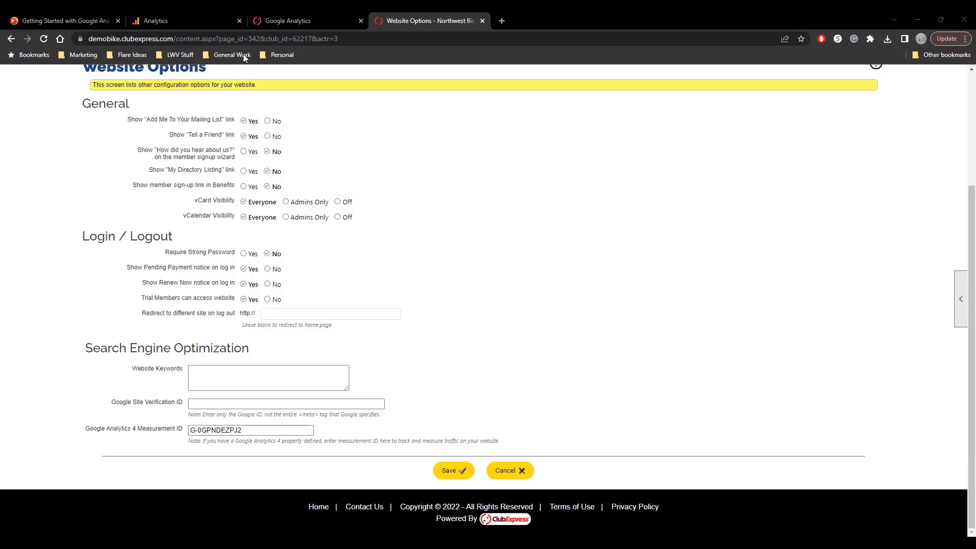
Expand the Google Analytics Help section of the ClubExpress Google Analytics help page and review its resource links.
{"action": "left_click", "coordinate": [288, 19]}
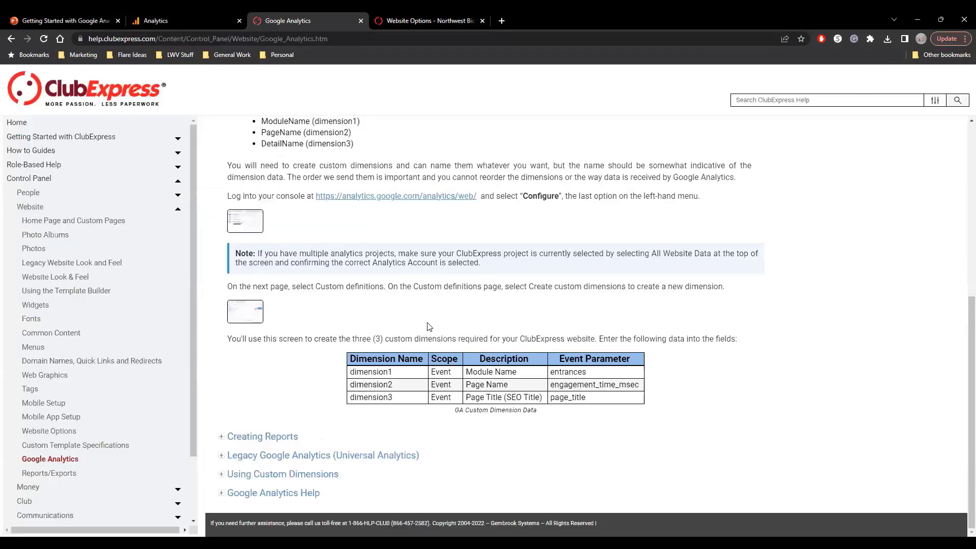
{"action": "left_click", "coordinate": [268, 496]}
{"action": "scroll", "coordinate": [505, 425], "scroll_direction": "down", "scroll_amount": 1}
{"action": "scroll", "coordinate": [505, 426], "scroll_direction": "down", "scroll_amount": 4}
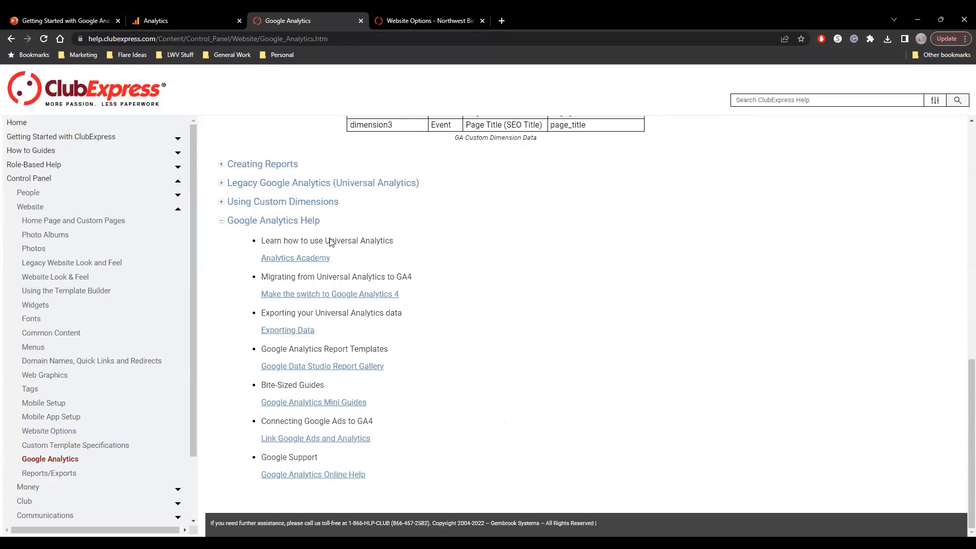
Switch to the PowerPoint presentation, show the Helpful Guides slide as a full-screen slide show, and end the show.
{"action": "left_click", "coordinate": [91, 23]}
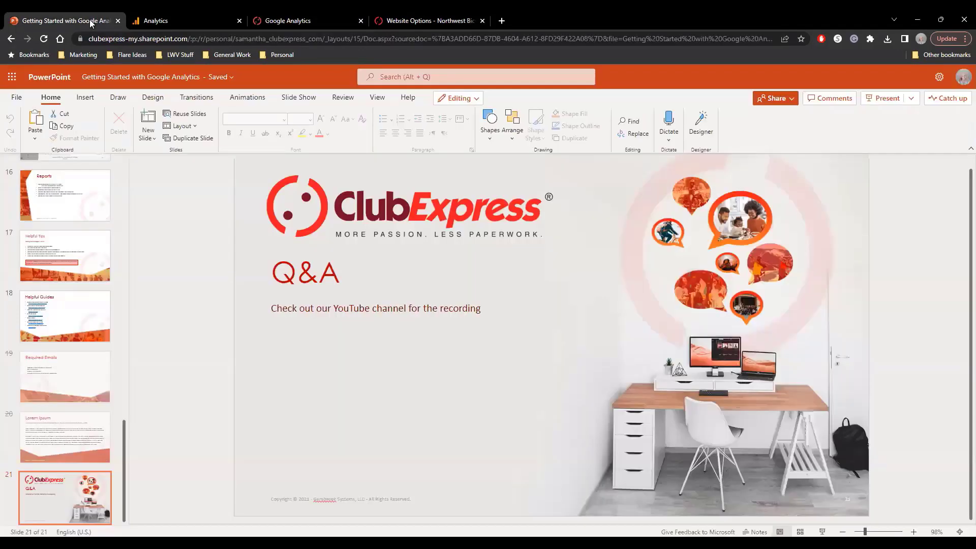
{"action": "left_click", "coordinate": [67, 328]}
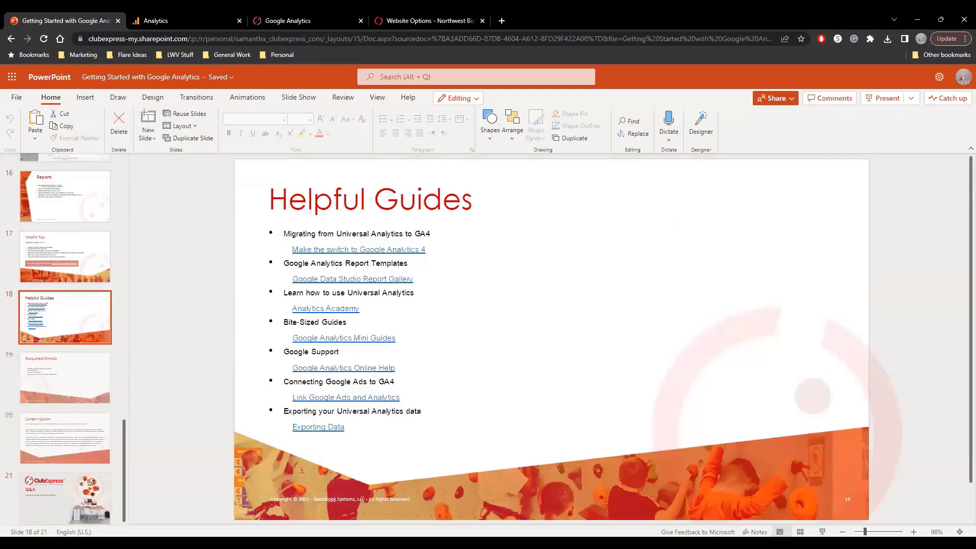
{"action": "left_click", "coordinate": [822, 532]}
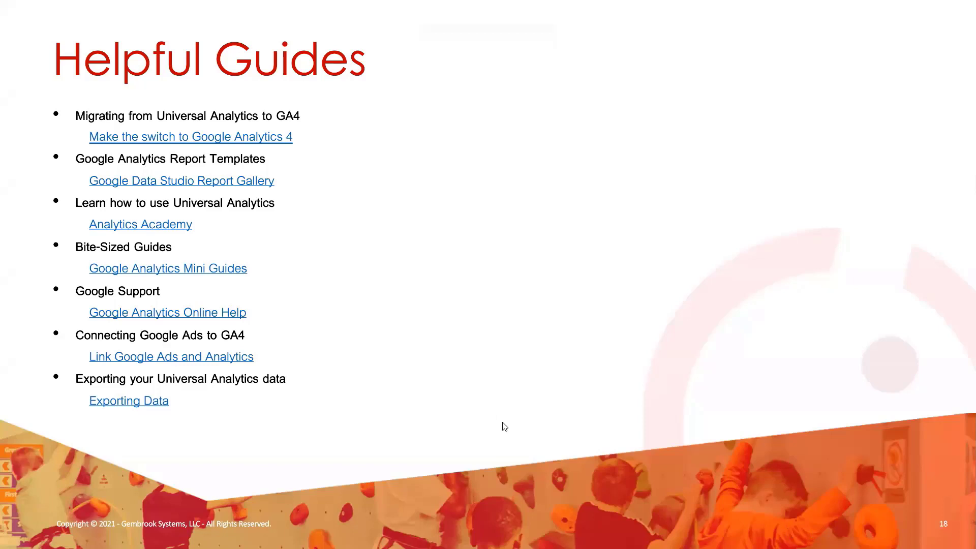
{"action": "key", "text": "Escape"}
Return to Google Analytics, close the Northwest Balloon Club stream details and switch back to the DemoClub property.
{"action": "left_click", "coordinate": [287, 23]}
{"action": "left_click", "coordinate": [195, 23]}
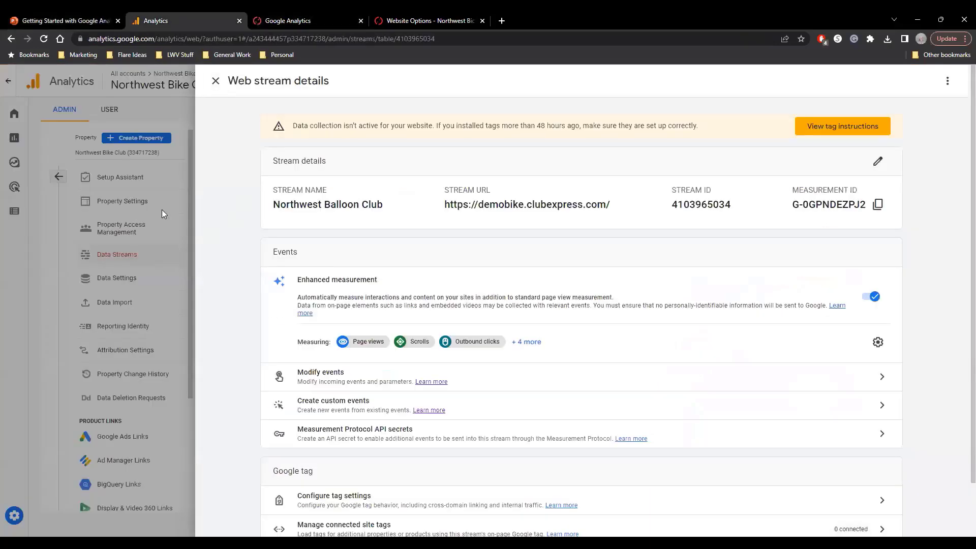
{"action": "left_click", "coordinate": [169, 84]}
{"action": "left_click", "coordinate": [177, 84]}
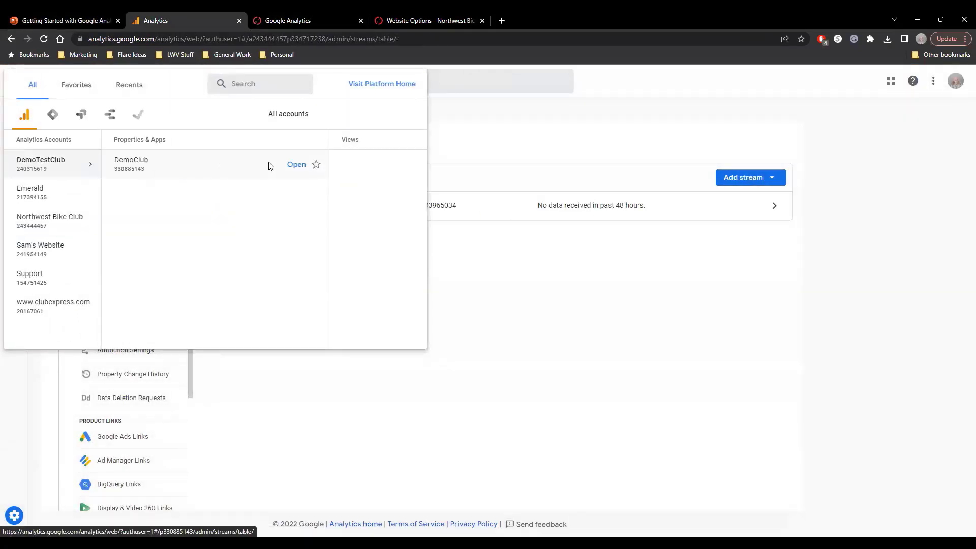
{"action": "left_click", "coordinate": [270, 164]}
Open DemoClub's Acquisition overview report and follow it to the Traffic acquisition report to examine sessions by default channel grouping.
{"action": "mouse_move", "coordinate": [33, 142]}
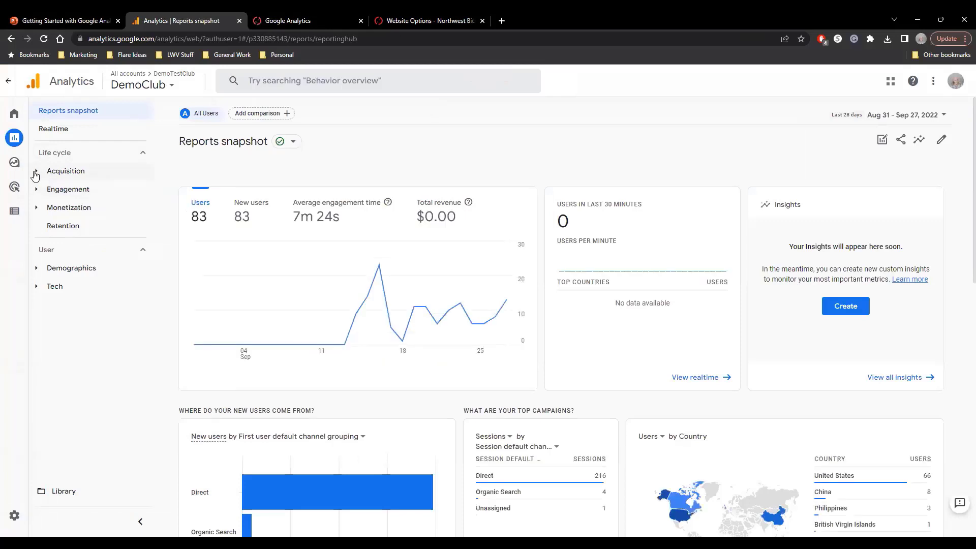
{"action": "left_click", "coordinate": [39, 172]}
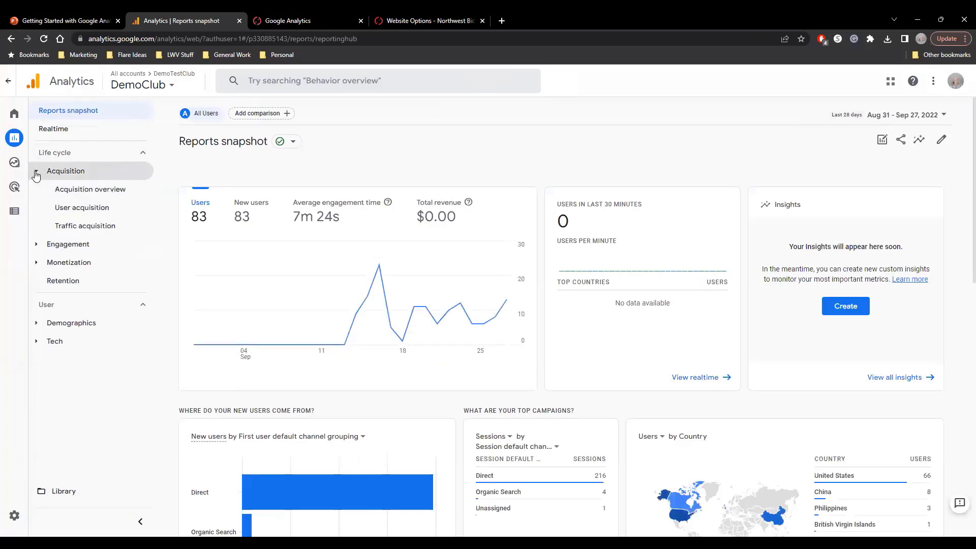
{"action": "left_click", "coordinate": [77, 193]}
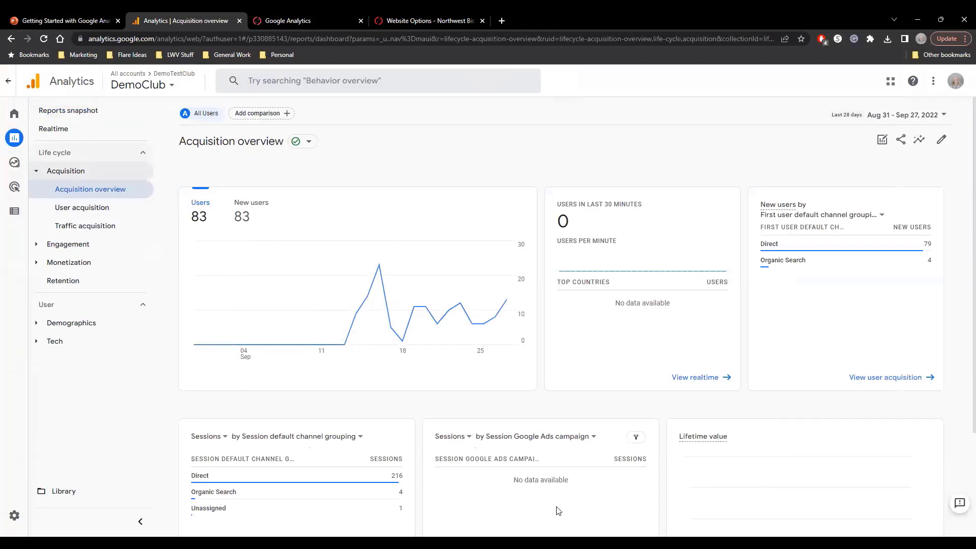
{"action": "scroll", "coordinate": [529, 501], "scroll_direction": "down", "scroll_amount": 2}
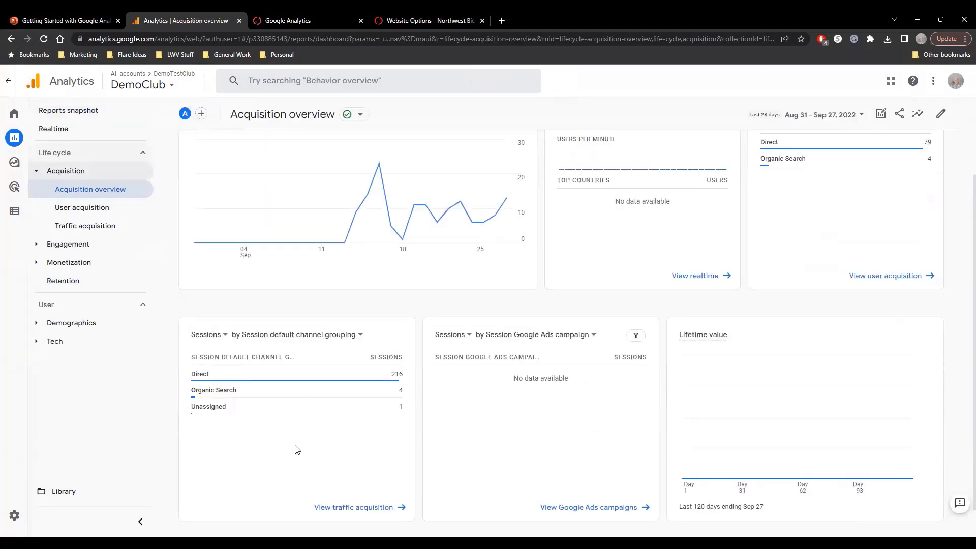
{"action": "left_click", "coordinate": [339, 508]}
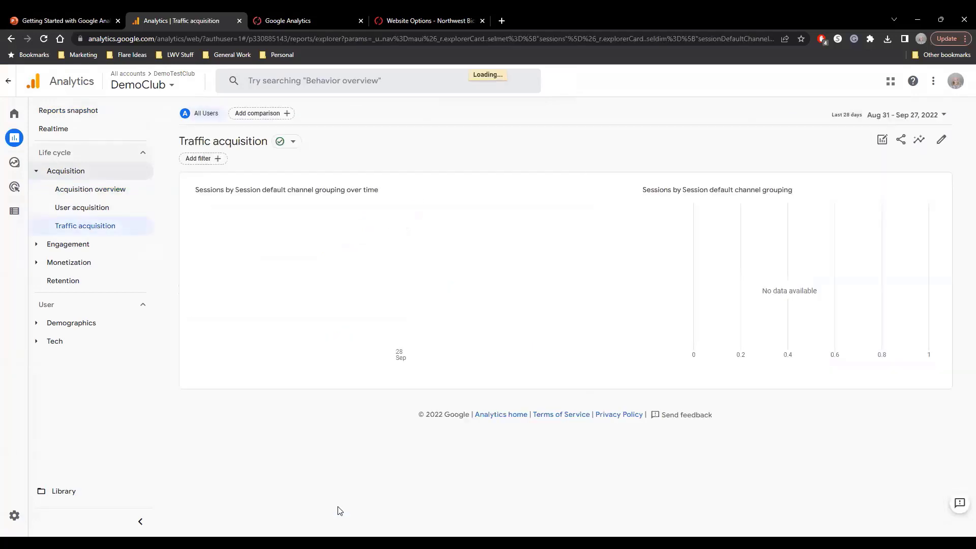
{"action": "scroll", "coordinate": [338, 507], "scroll_direction": "down", "scroll_amount": 2}
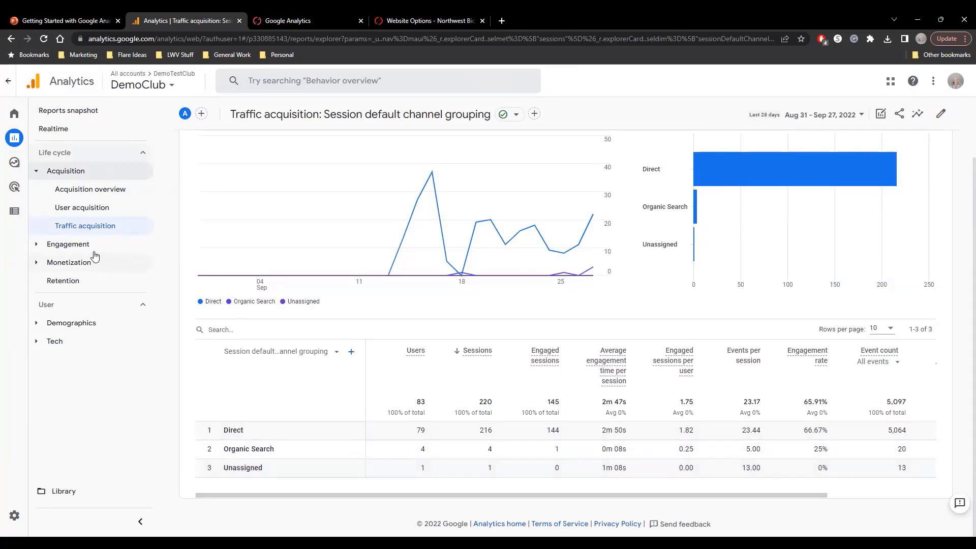
Open the Pages and screens report under Engagement and examine its table of page titles.
{"action": "left_click", "coordinate": [39, 246]}
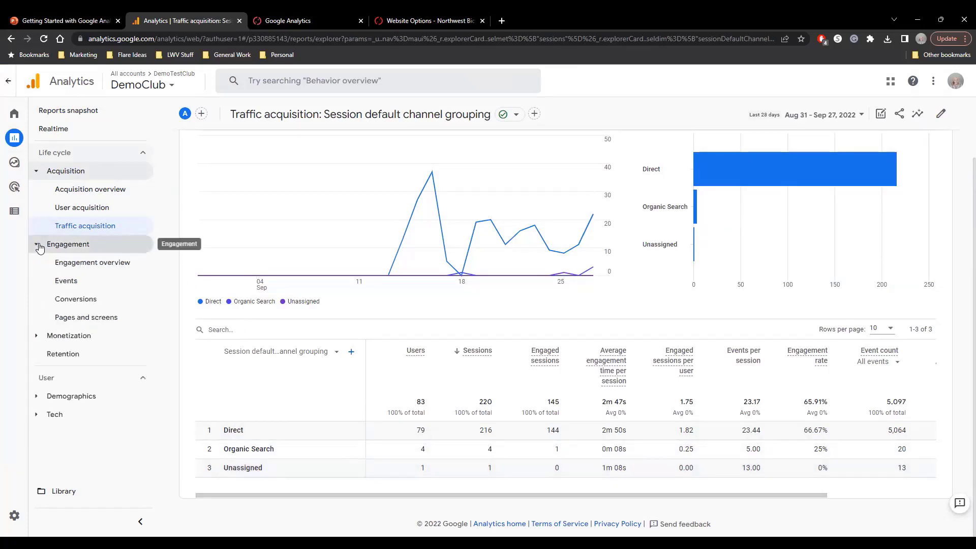
{"action": "left_click", "coordinate": [91, 320]}
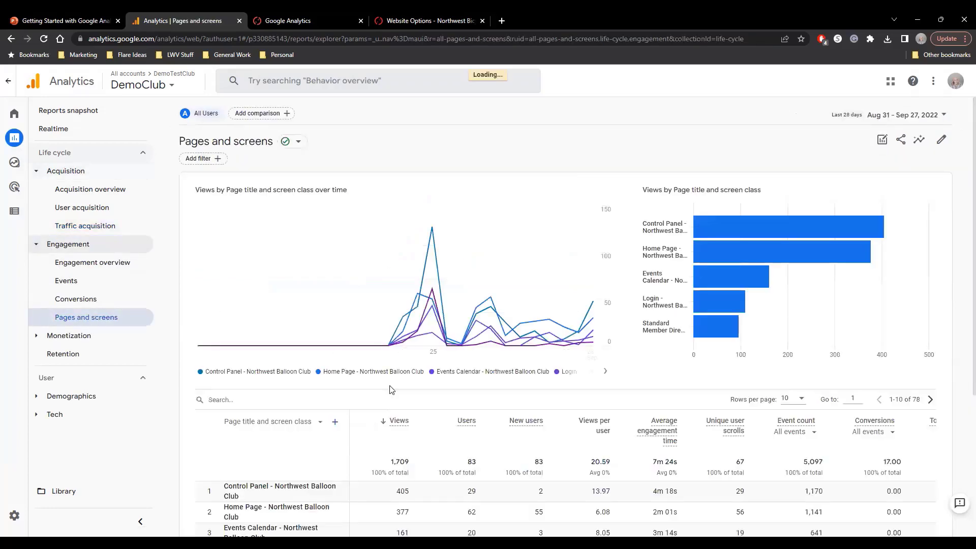
{"action": "scroll", "coordinate": [391, 390], "scroll_direction": "down", "scroll_amount": 5}
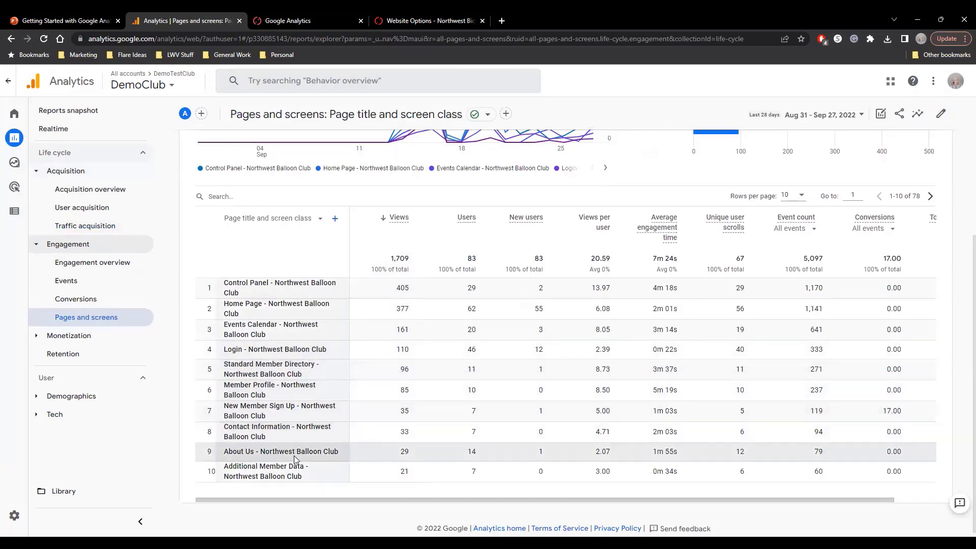
Page through the Pages and screens table to rows 31-40 and back to rows 11-20 to examine the viewed page titles.
{"action": "left_click", "coordinate": [932, 197]}
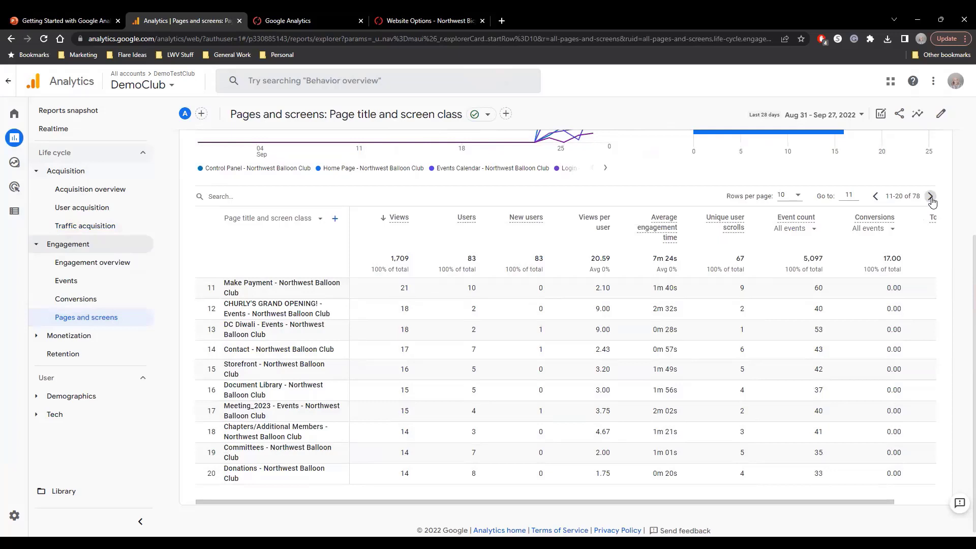
{"action": "left_click", "coordinate": [931, 197]}
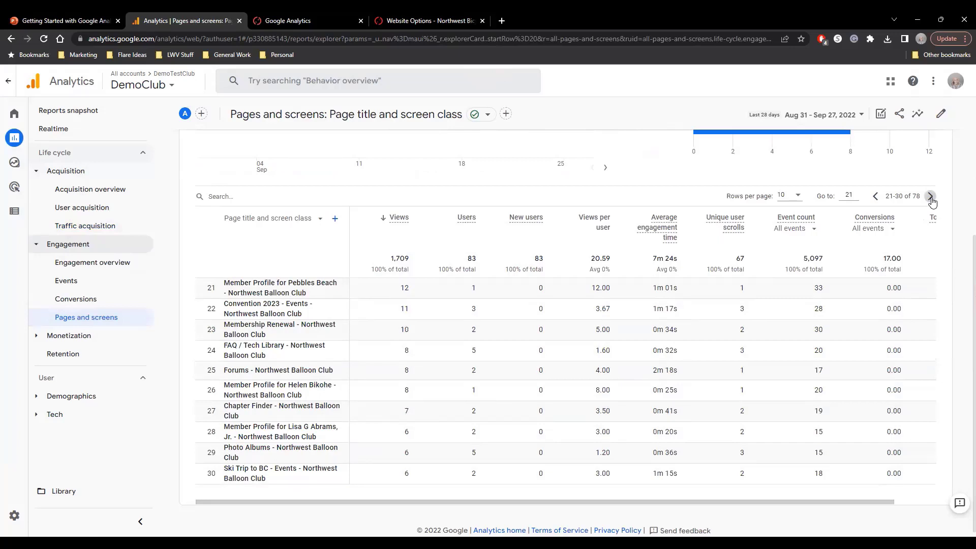
{"action": "left_click", "coordinate": [931, 197]}
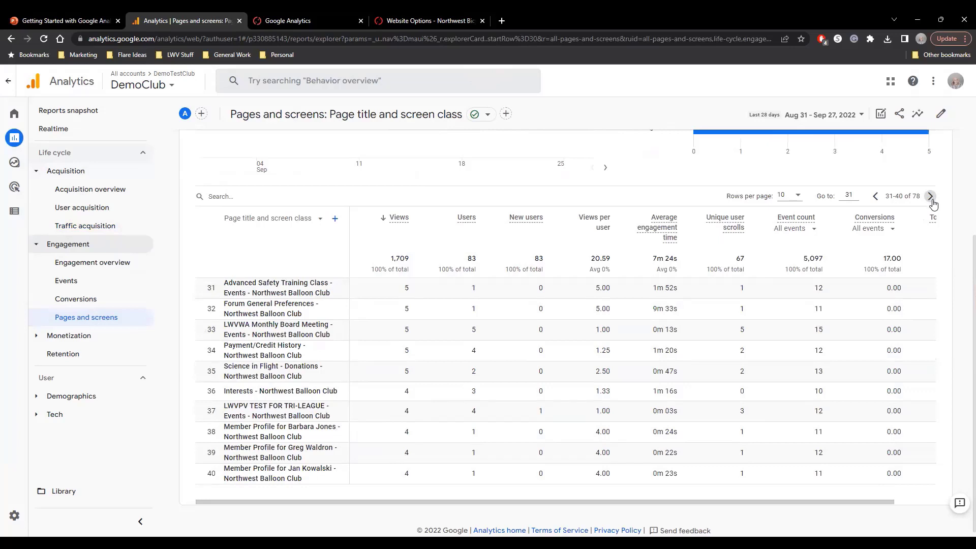
{"action": "left_click", "coordinate": [874, 197]}
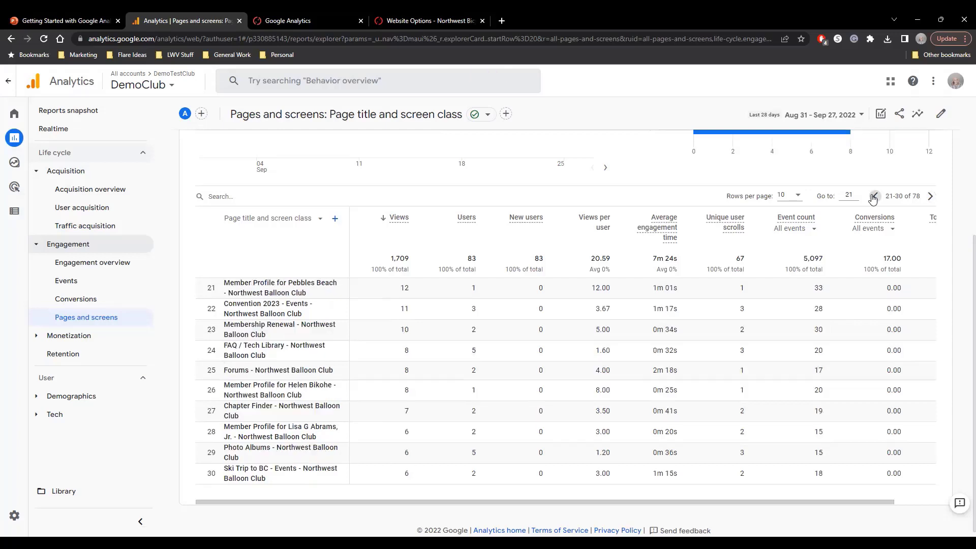
{"action": "left_click", "coordinate": [874, 197]}
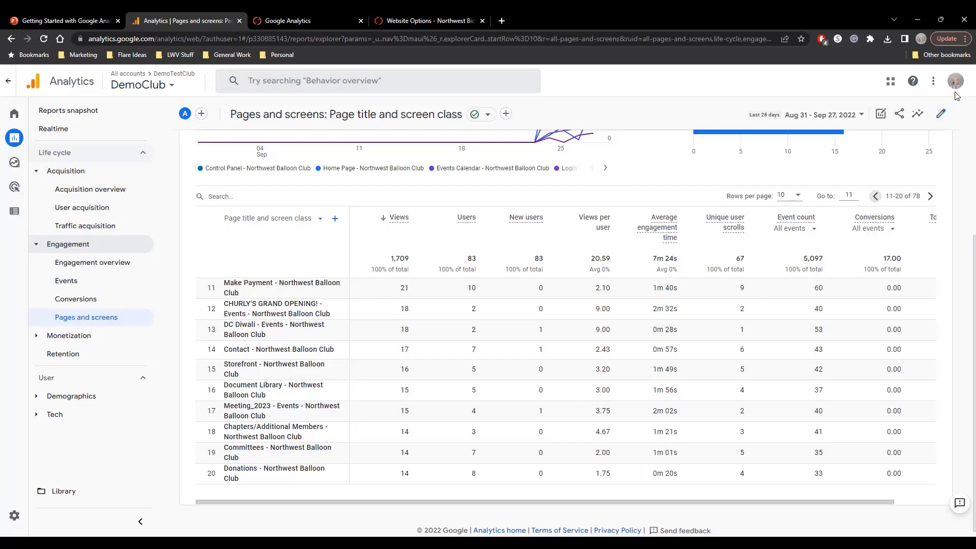
{"action": "mouse_move", "coordinate": [538, 141]}
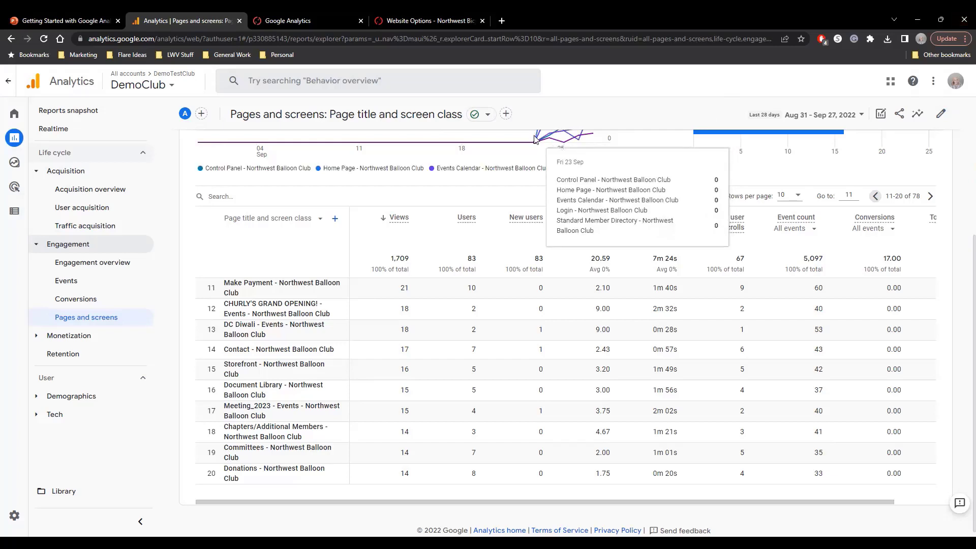
Switch to the ClubExpress Google Analytics help page, expand Setting Up Google Analytics, and enlarge the business information screenshot before closing it.
{"action": "left_click", "coordinate": [323, 19]}
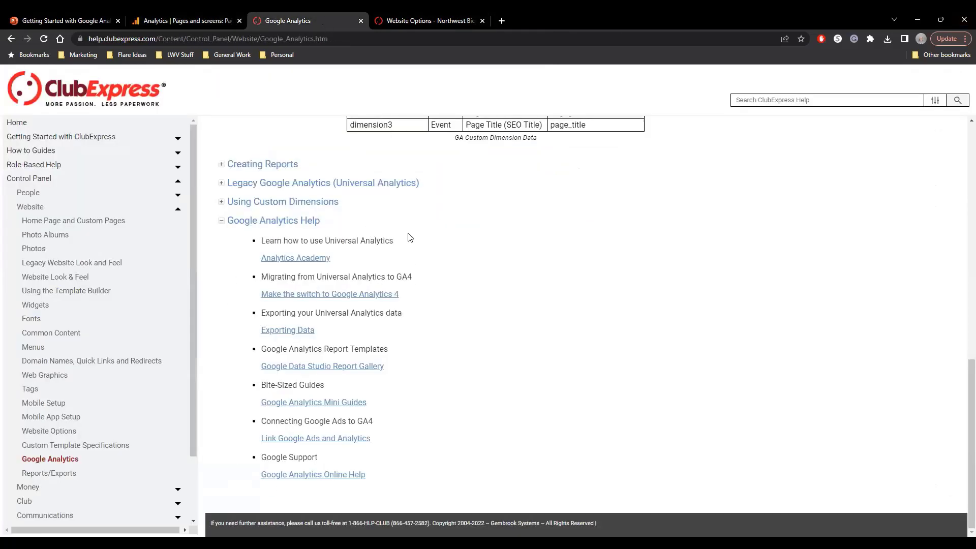
{"action": "scroll", "coordinate": [574, 263], "scroll_direction": "up", "scroll_amount": 10}
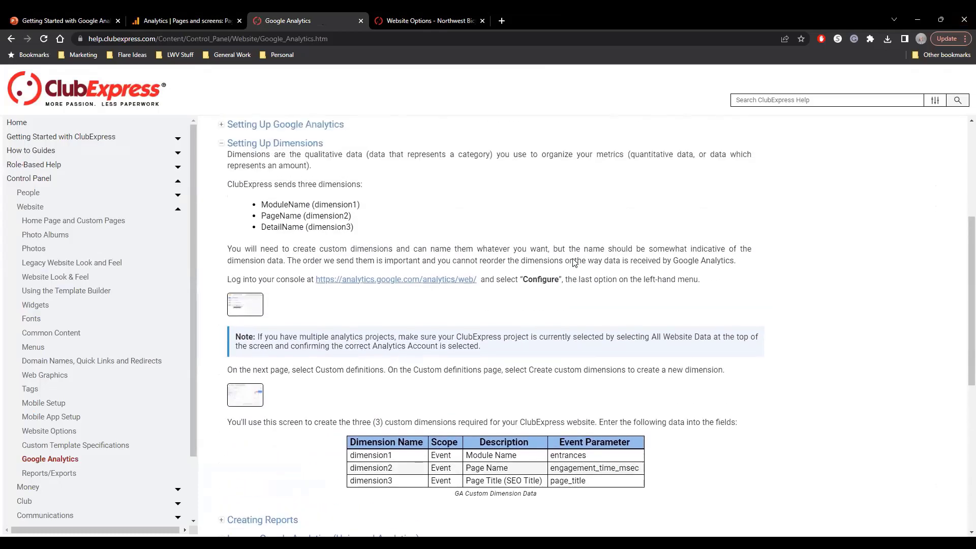
{"action": "left_click", "coordinate": [333, 229]}
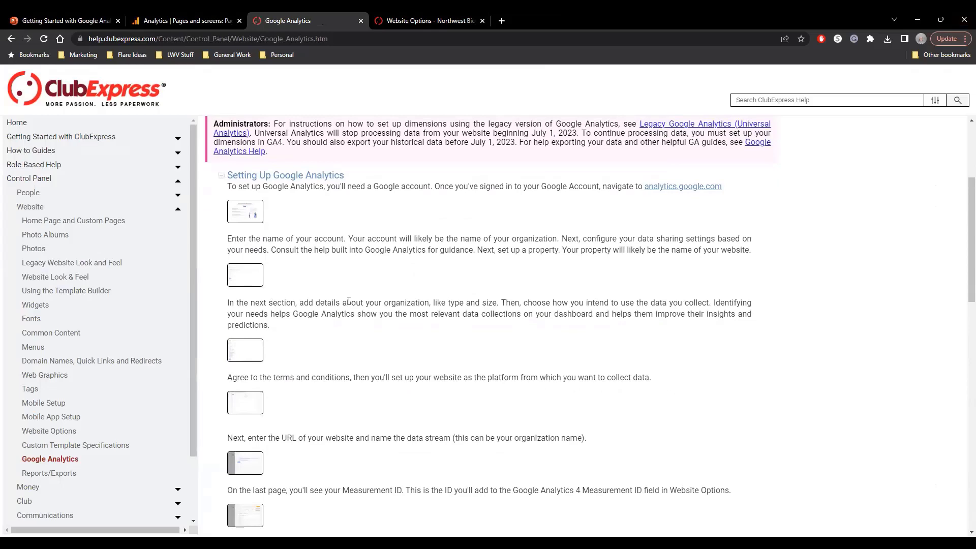
{"action": "left_click", "coordinate": [251, 358]}
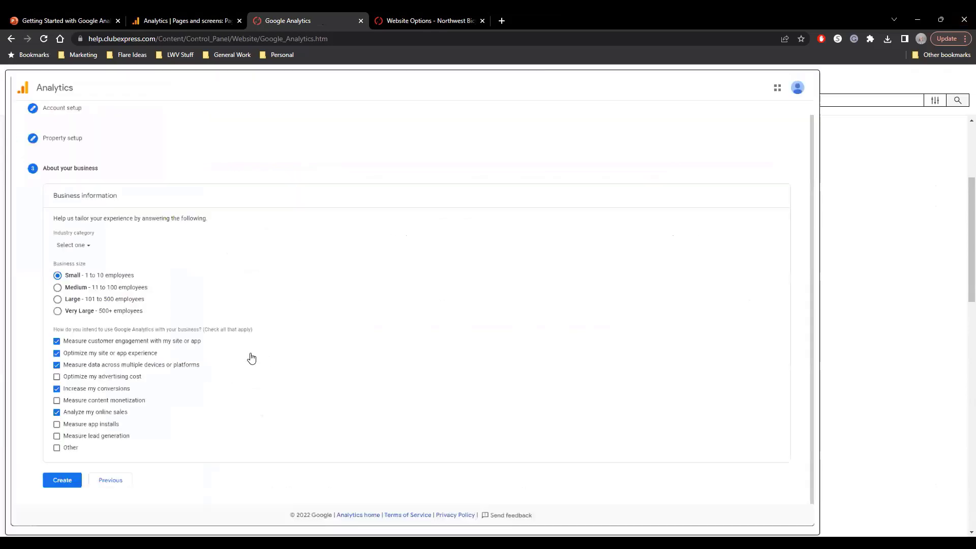
{"action": "left_click", "coordinate": [251, 358]}
Review the help page's measurement ID instructions, Setting Up Dimensions section and Google Analytics Help links.
{"action": "scroll", "coordinate": [382, 356], "scroll_direction": "down", "scroll_amount": 5}
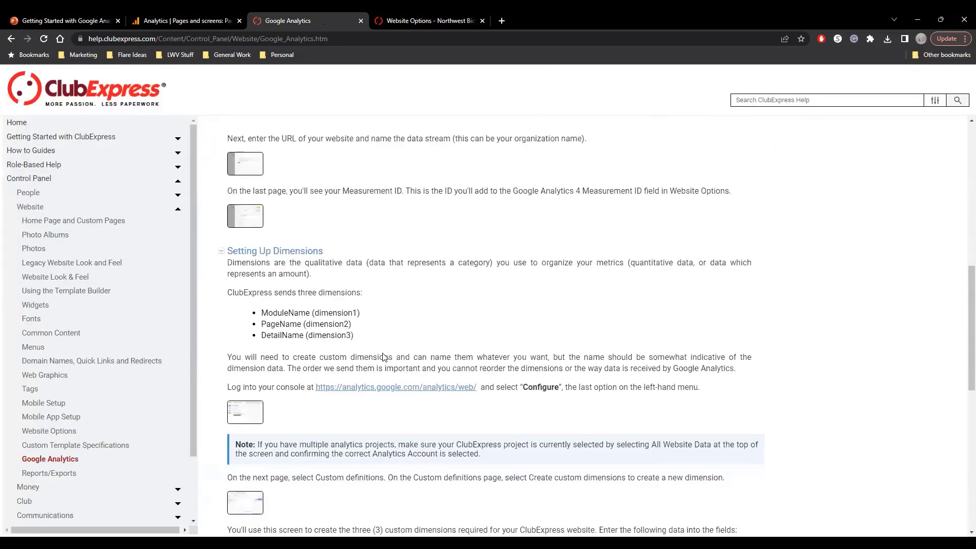
{"action": "scroll", "coordinate": [384, 358], "scroll_direction": "down", "scroll_amount": 1}
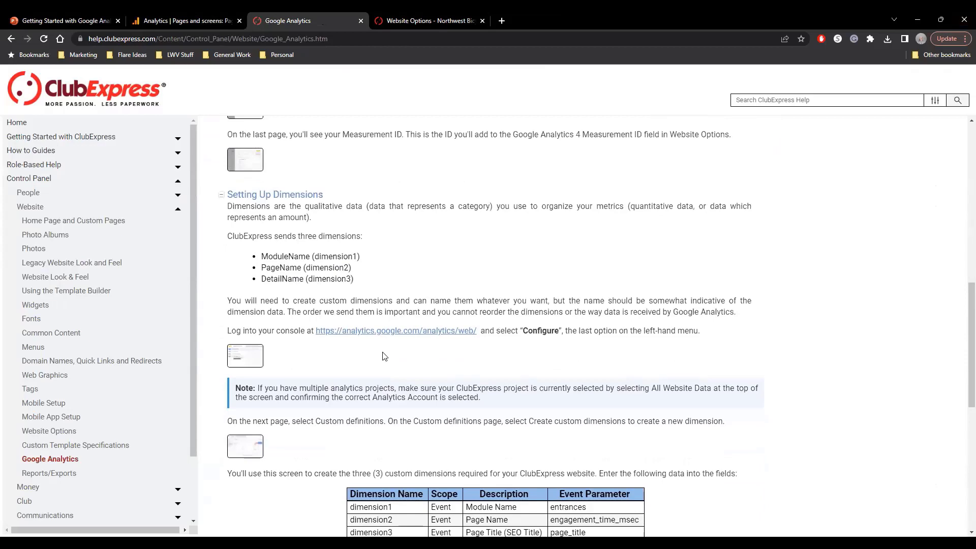
{"action": "scroll", "coordinate": [384, 358], "scroll_direction": "down", "scroll_amount": 8}
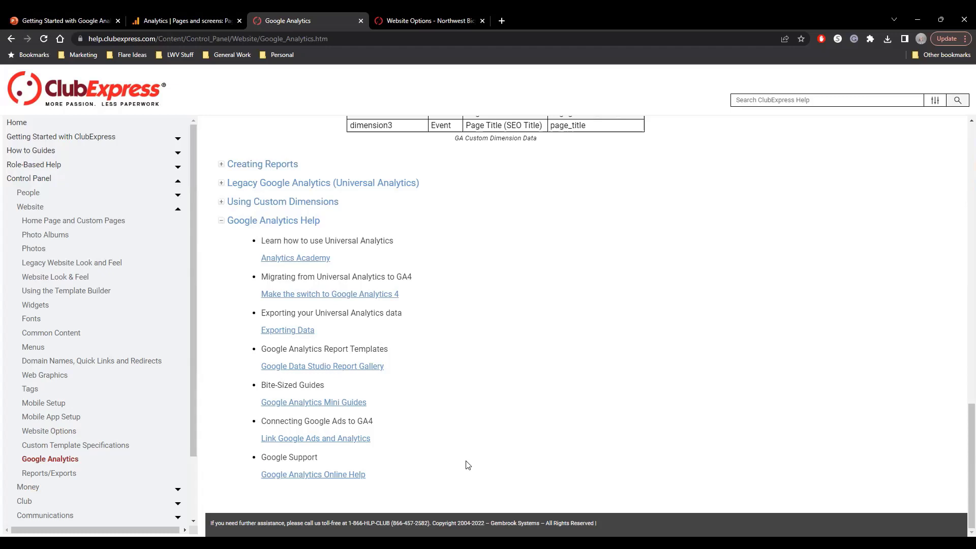
Return to Google Analytics, view the Insights question categories, and open the Traffic acquisition report to examine its channel grouping table.
{"action": "left_click", "coordinate": [199, 26]}
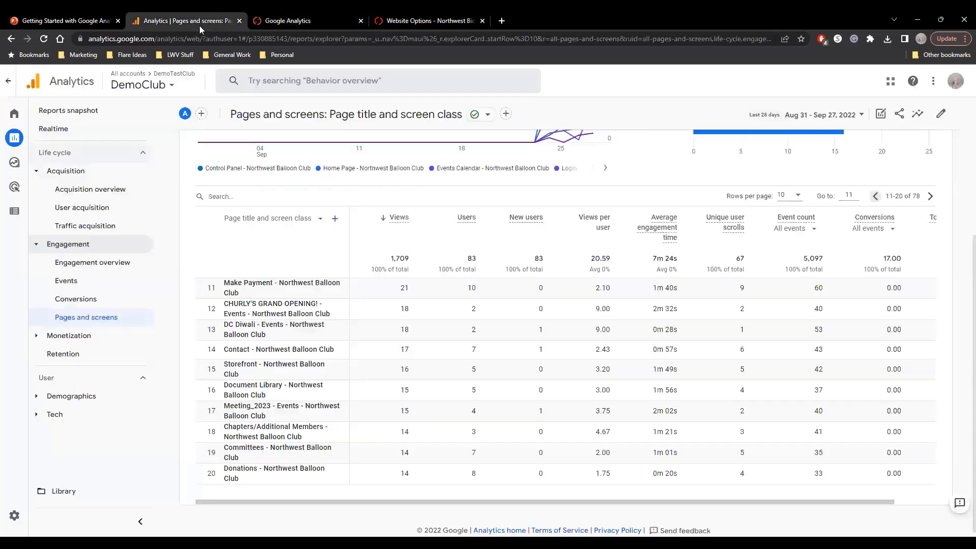
{"action": "left_click", "coordinate": [918, 114]}
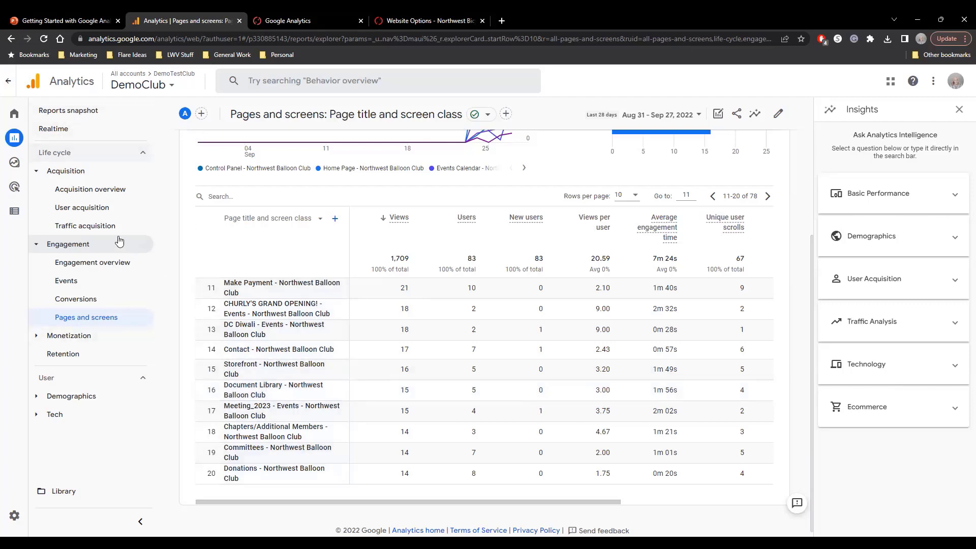
{"action": "left_click", "coordinate": [97, 227]}
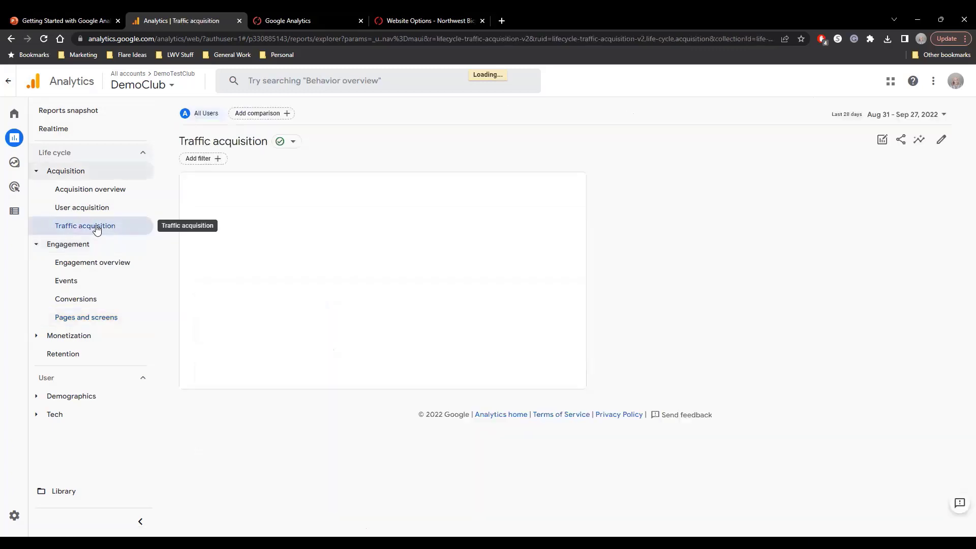
{"action": "scroll", "coordinate": [233, 349], "scroll_direction": "down", "scroll_amount": 2}
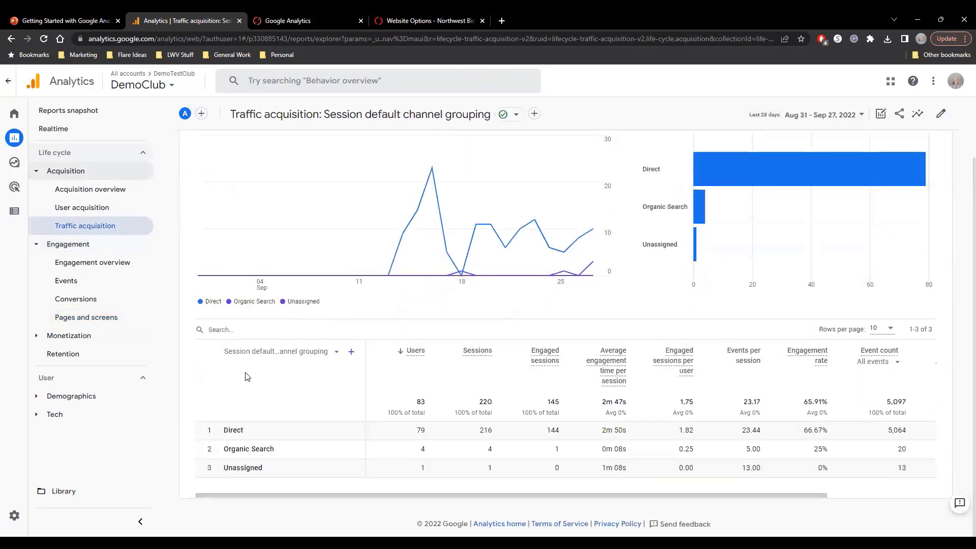